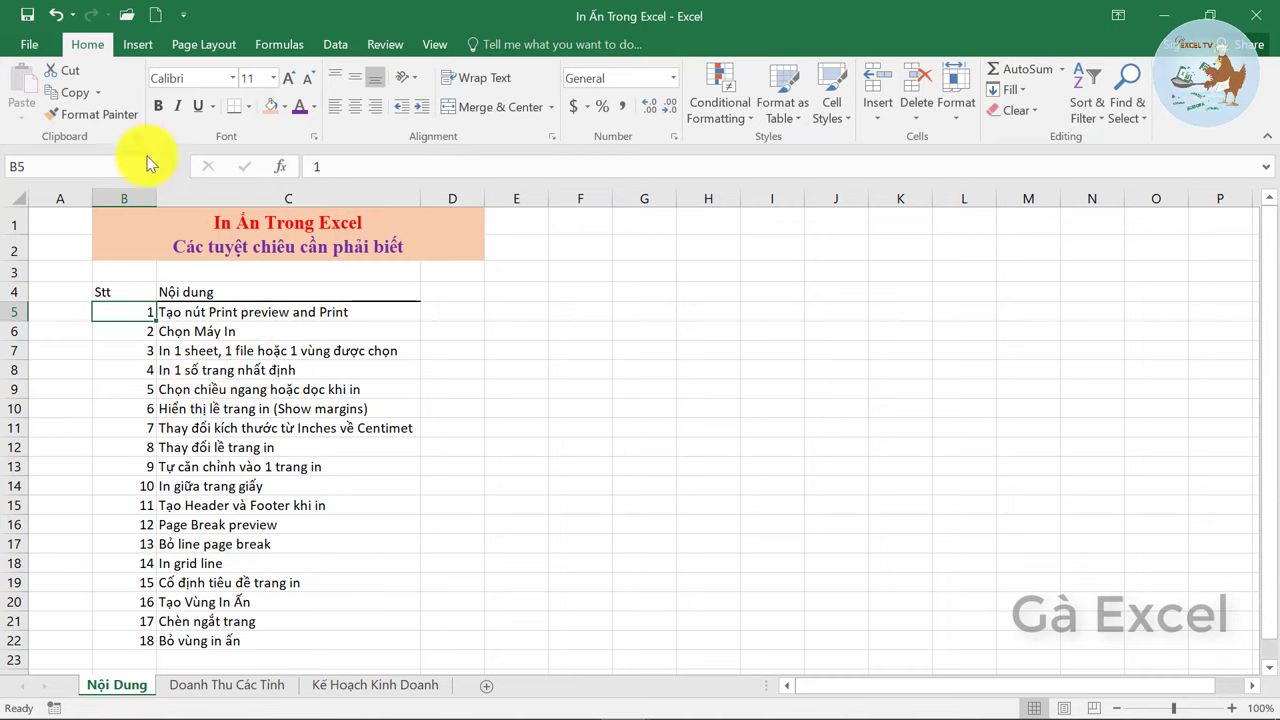
Tick Print Preview and Print in the Quick Access Toolbar customize list to add its icon
click(184, 16)
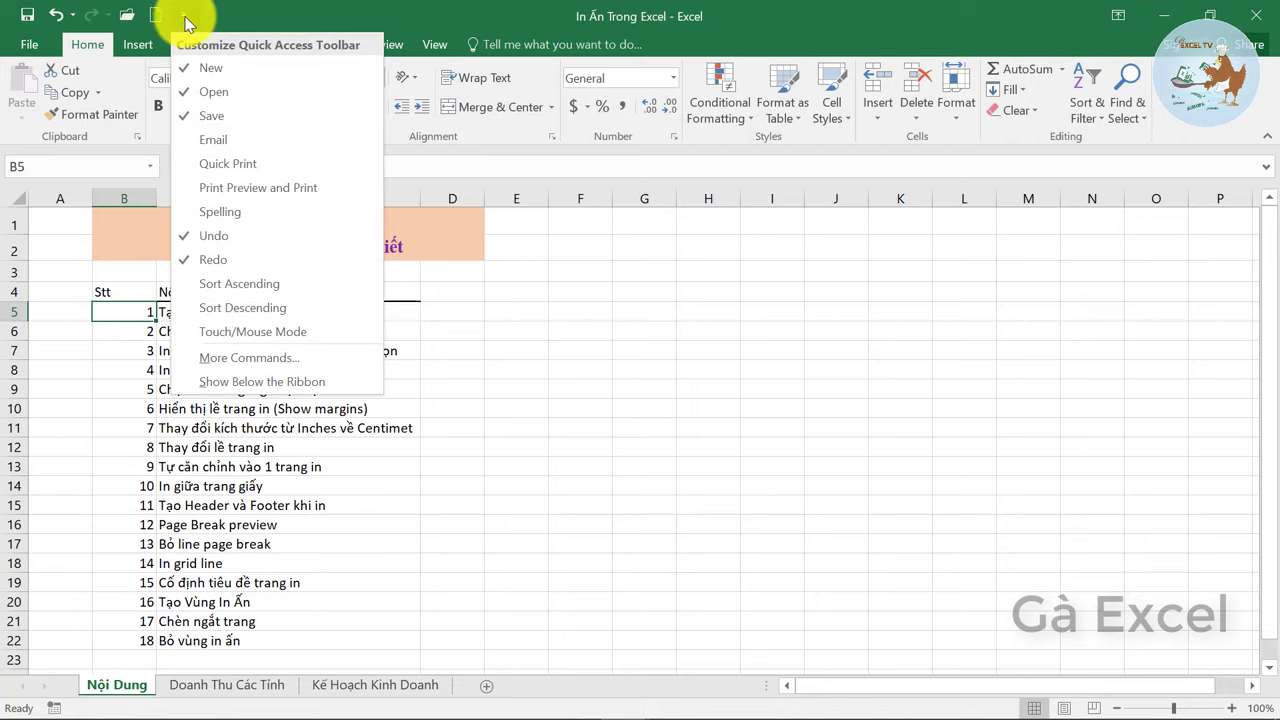
click(223, 199)
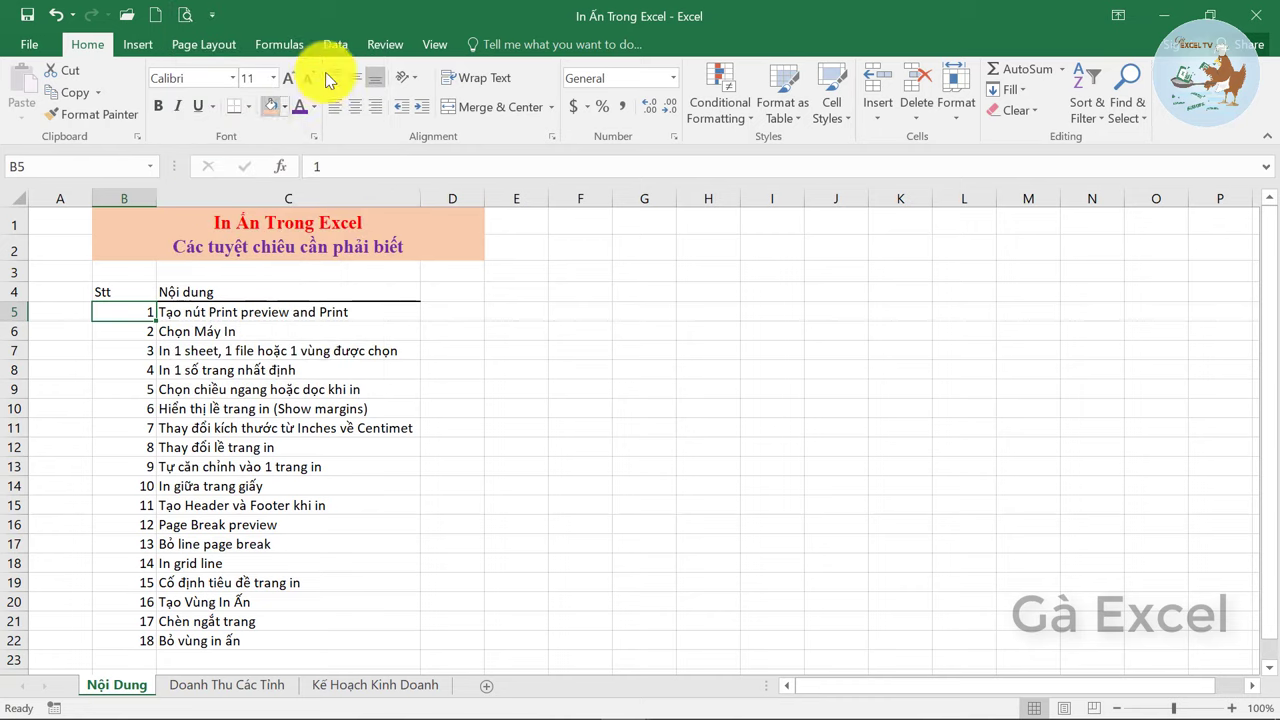
click(186, 22)
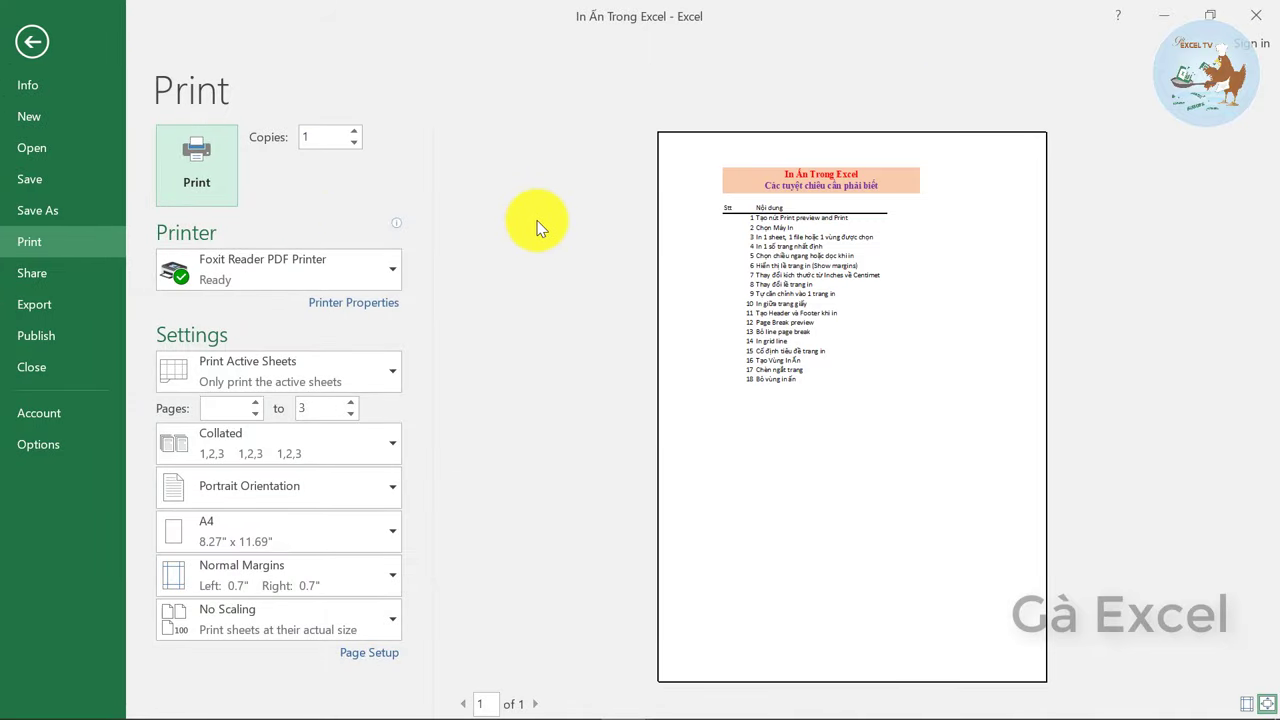
key(Escape)
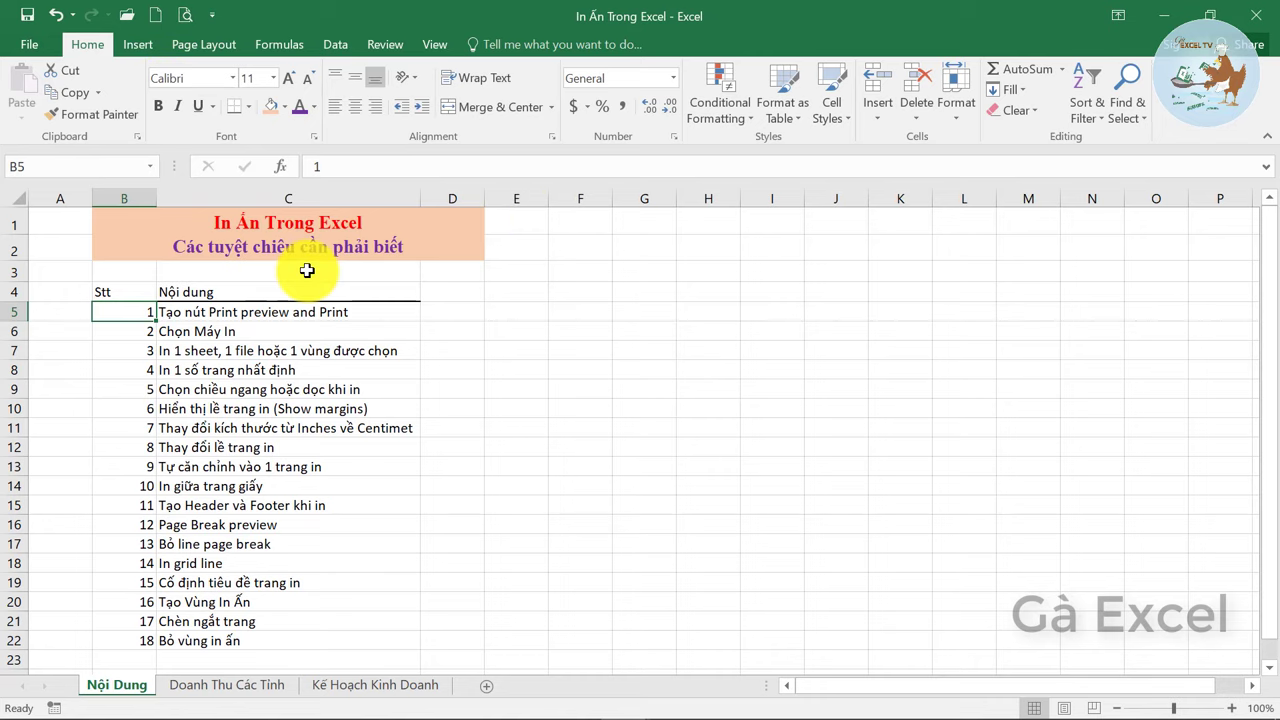
key(ctrl+p)
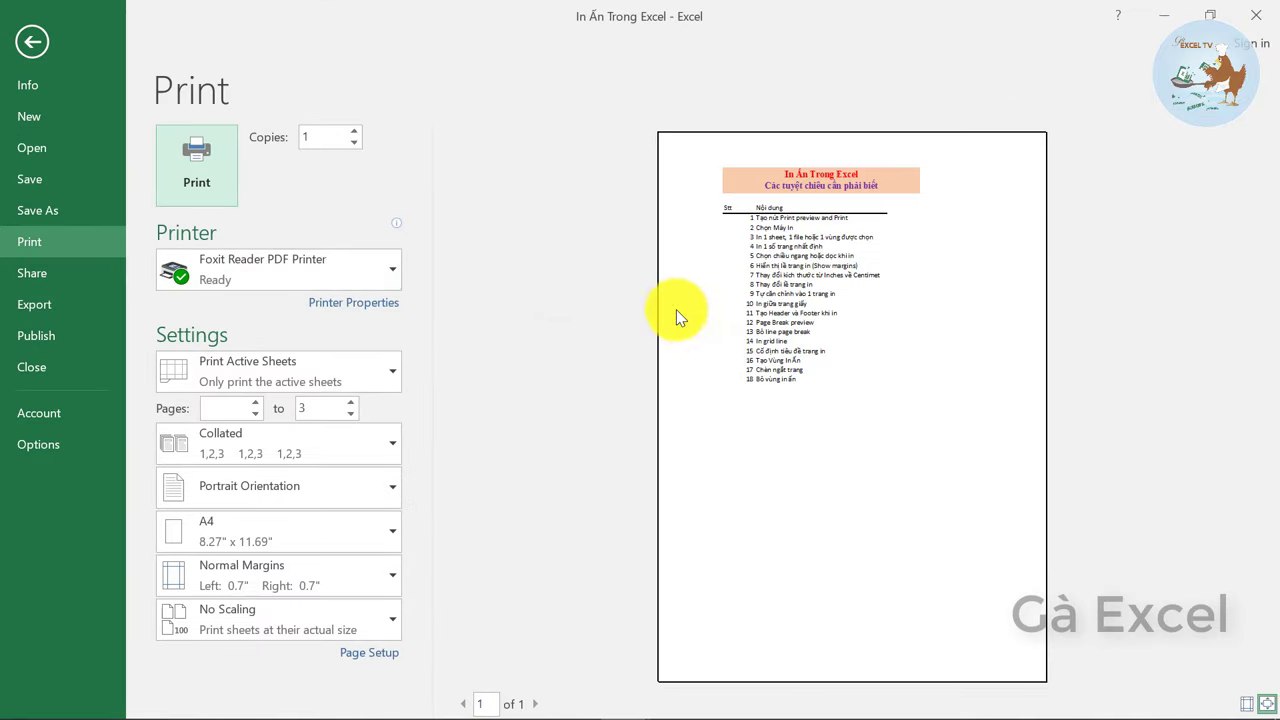
key(Escape)
click(33, 46)
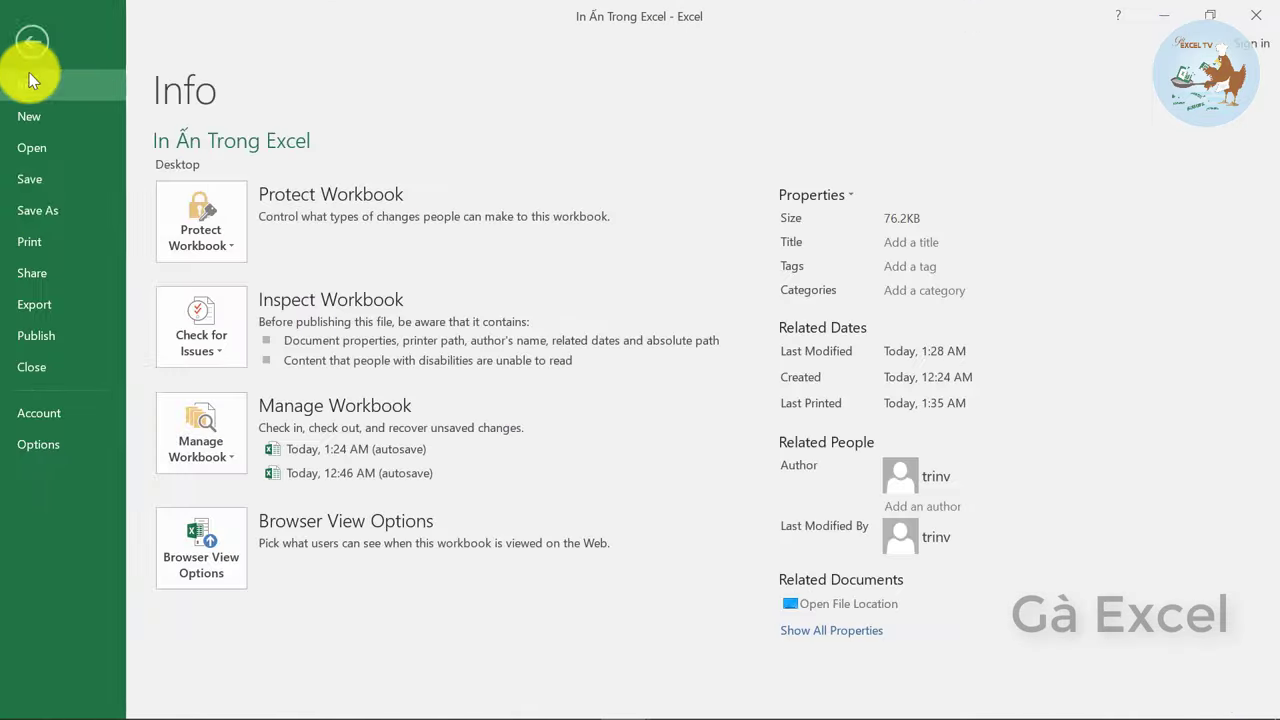
click(29, 242)
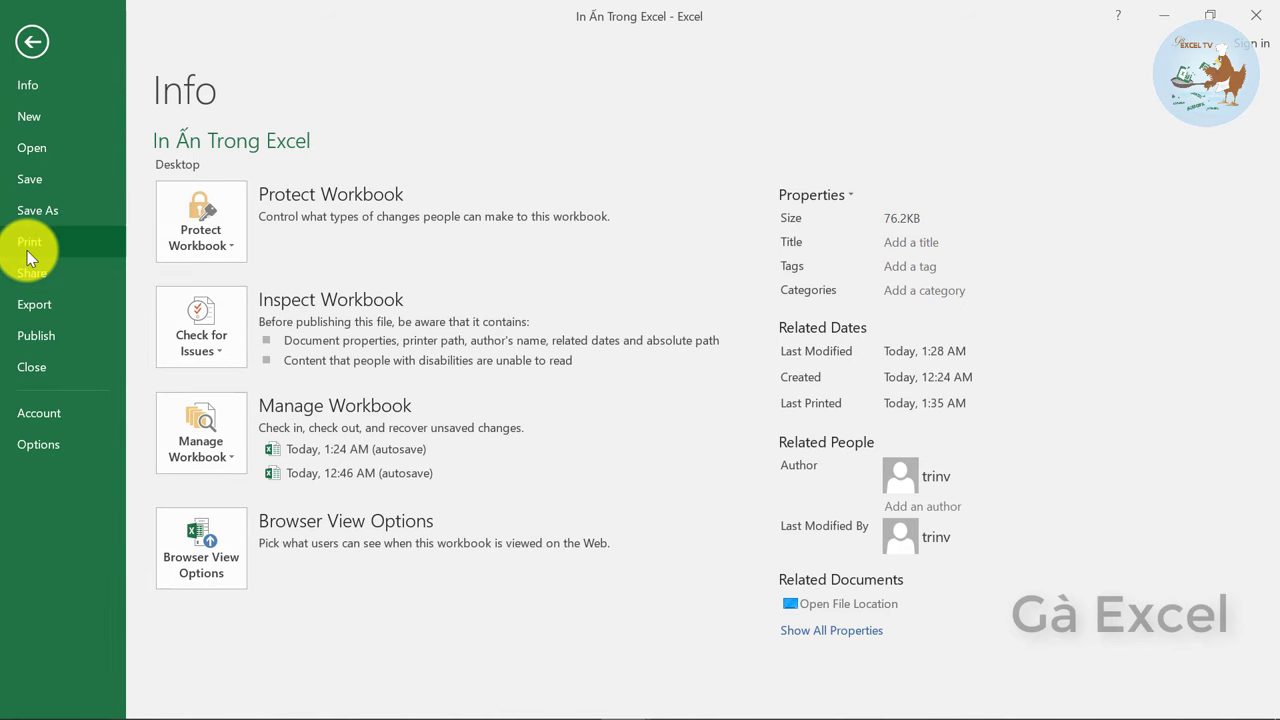
key(Escape)
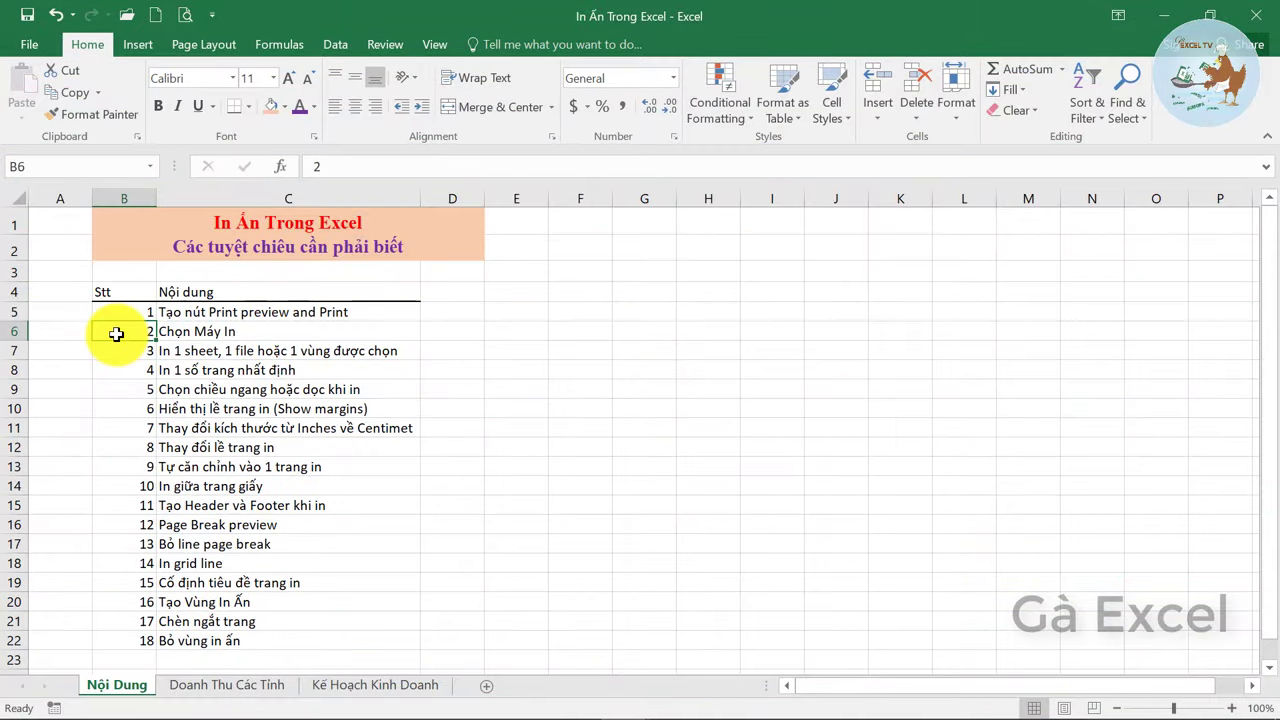
click(182, 16)
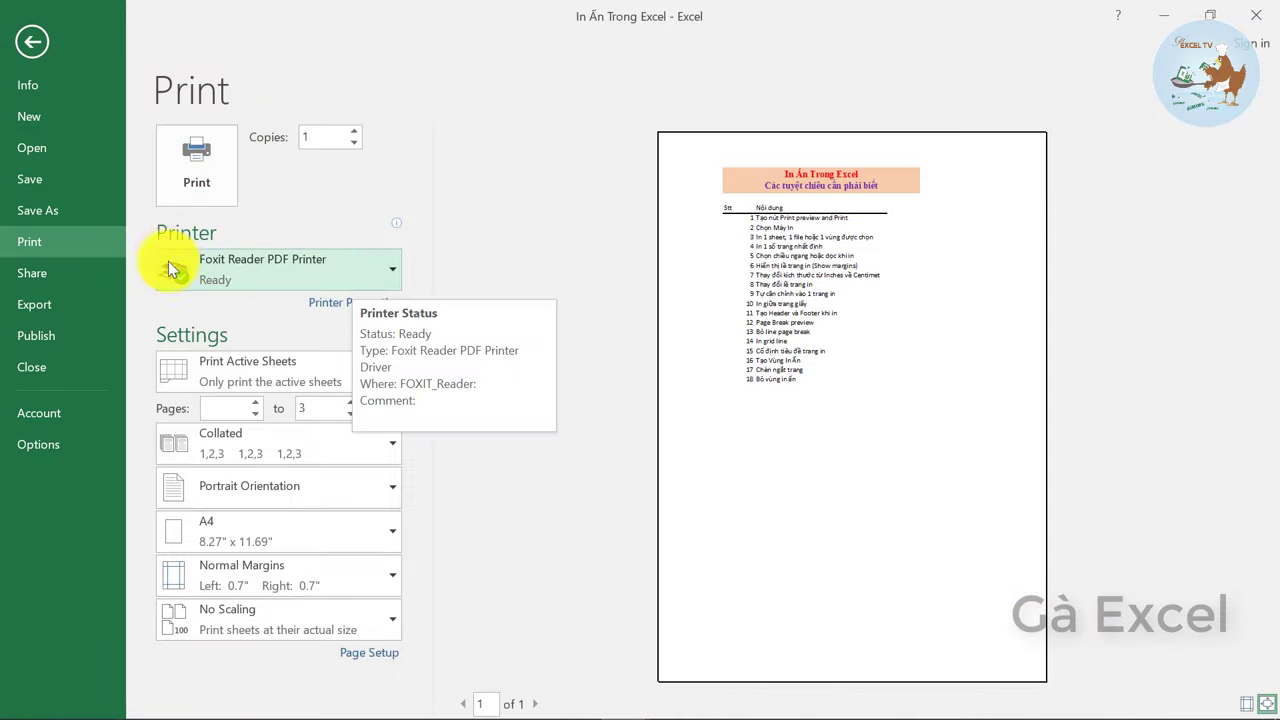
click(348, 275)
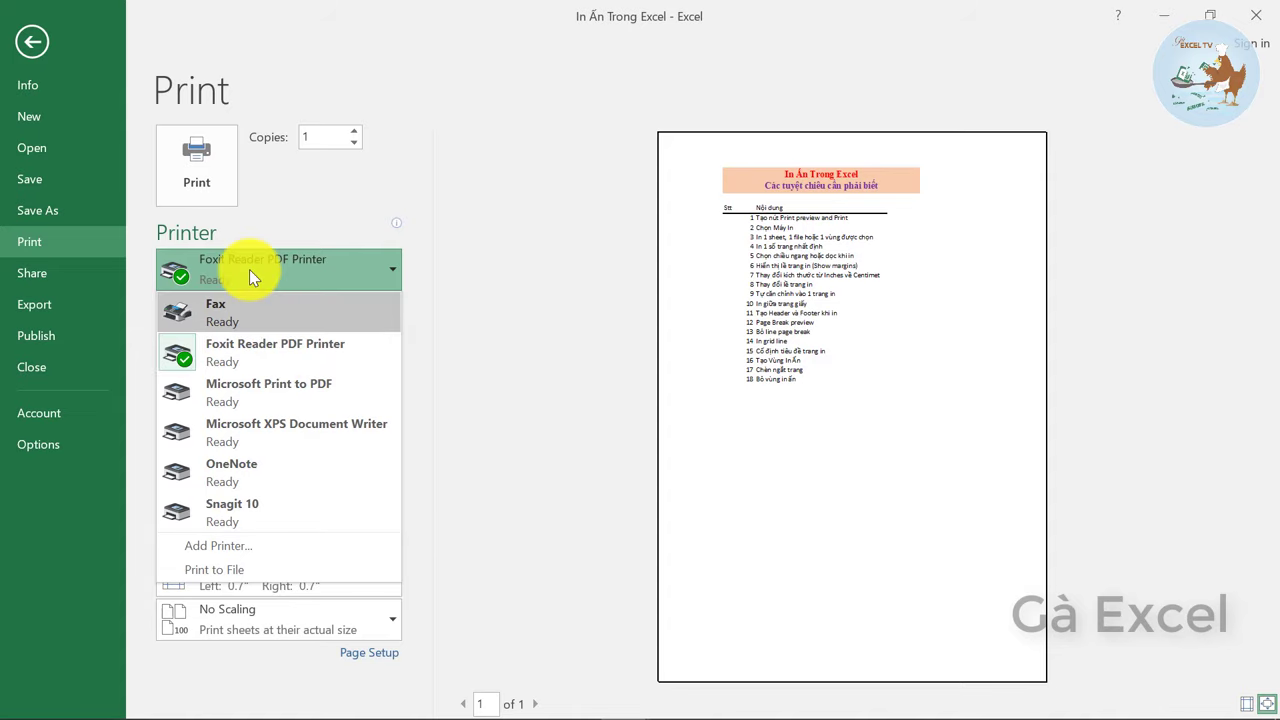
click(492, 400)
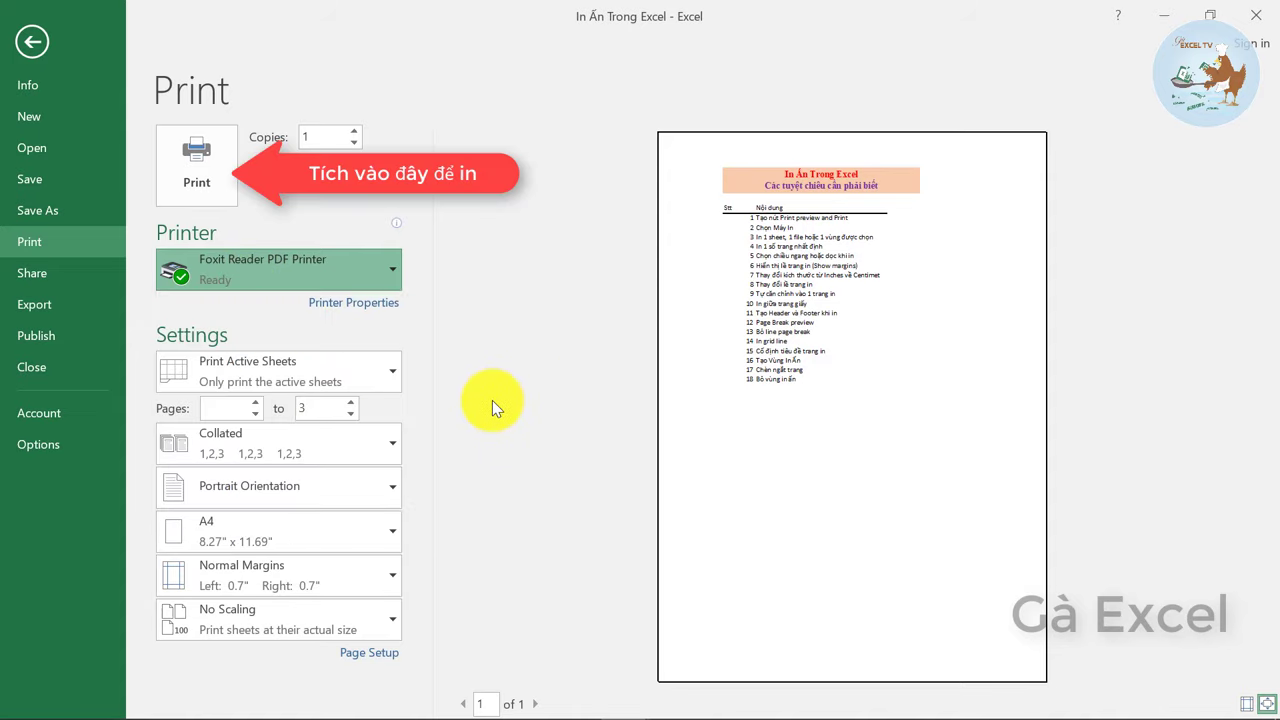
key(Escape)
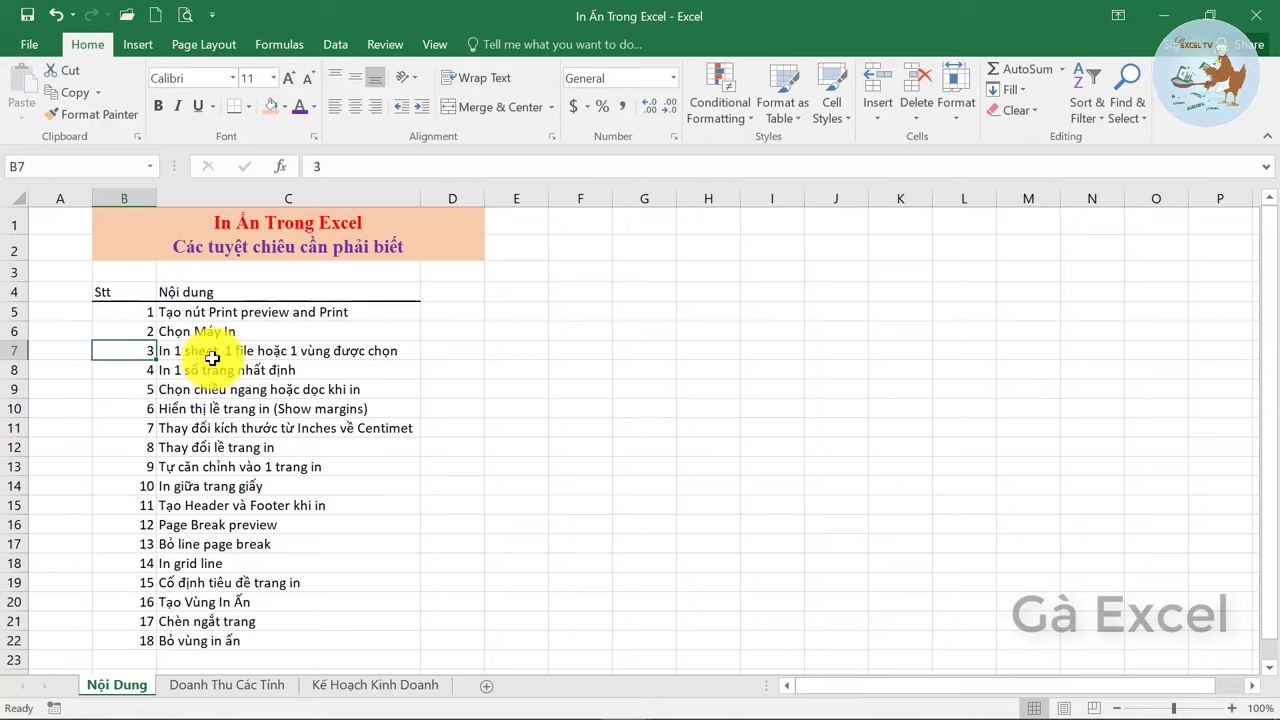
In Print Preview, change the print range from Print Active Sheets to Print Entire Workbook
click(183, 16)
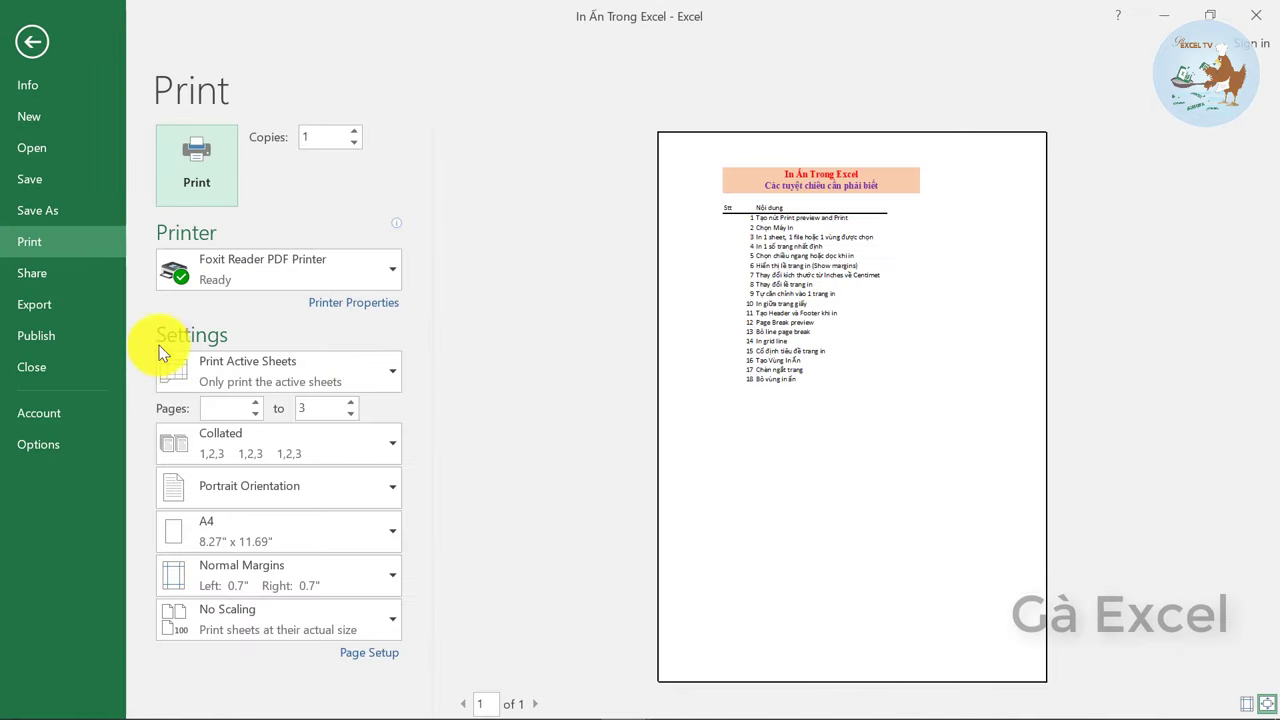
click(260, 382)
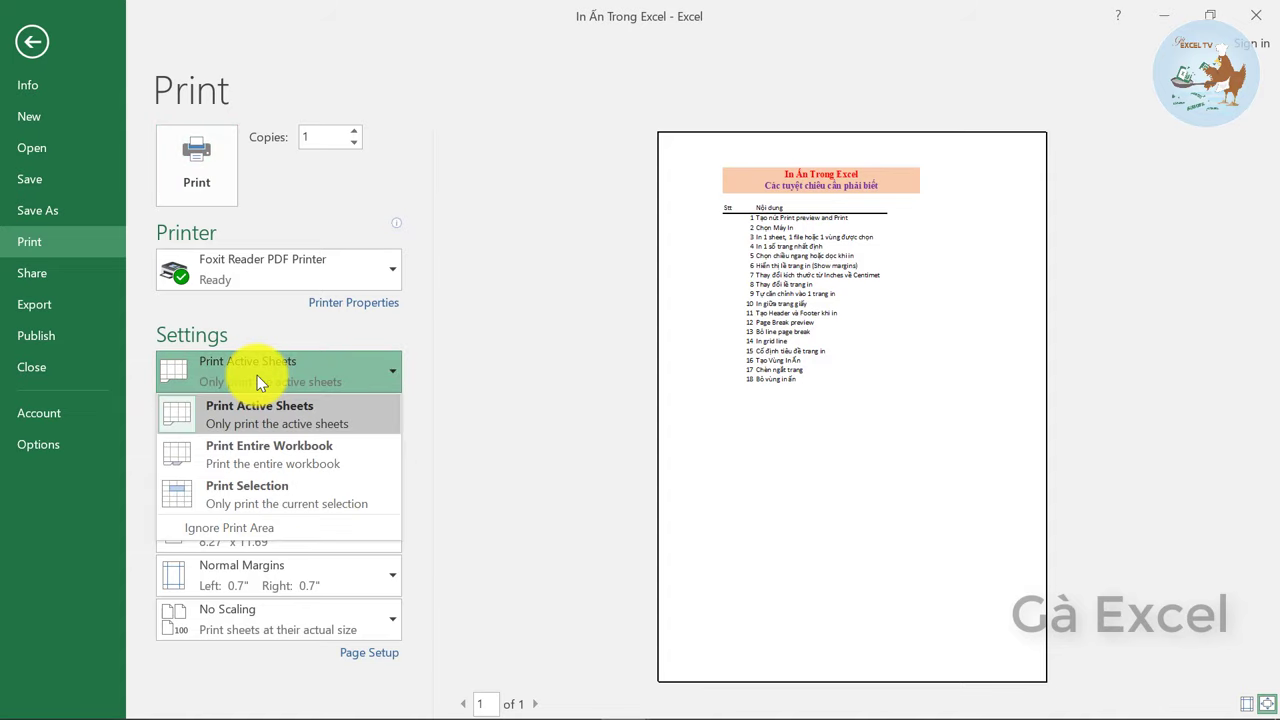
click(295, 416)
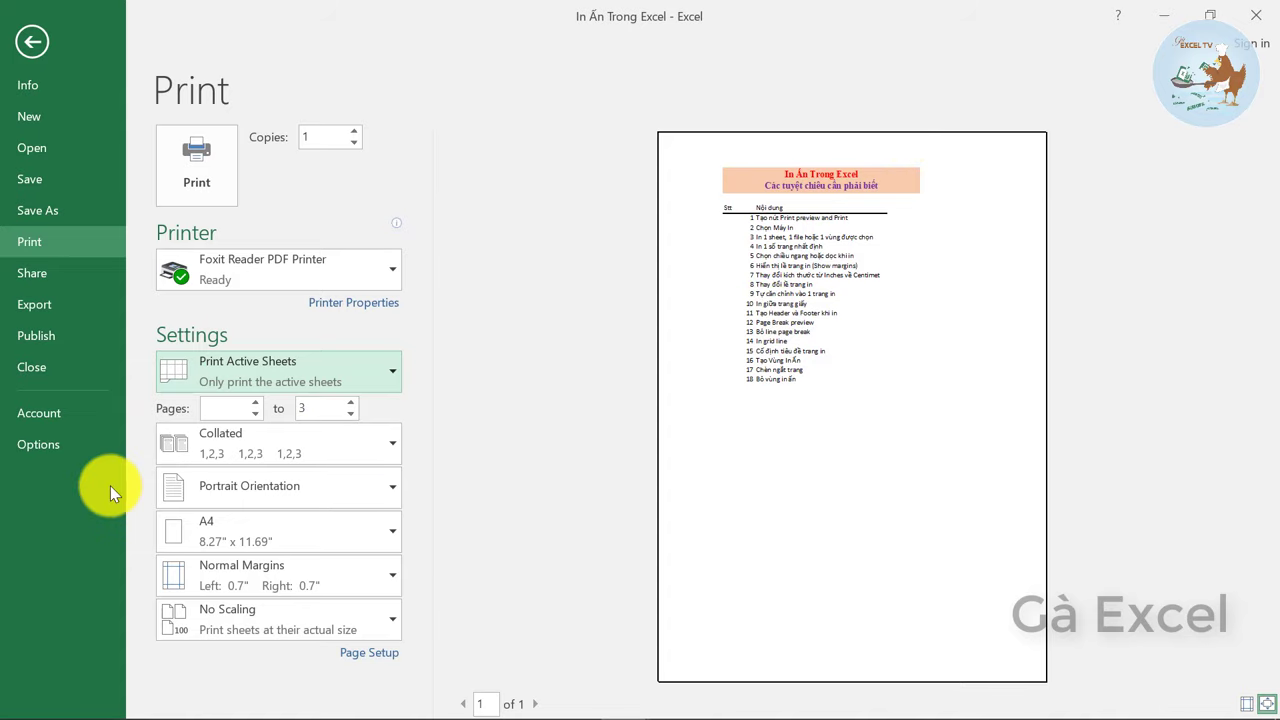
click(247, 370)
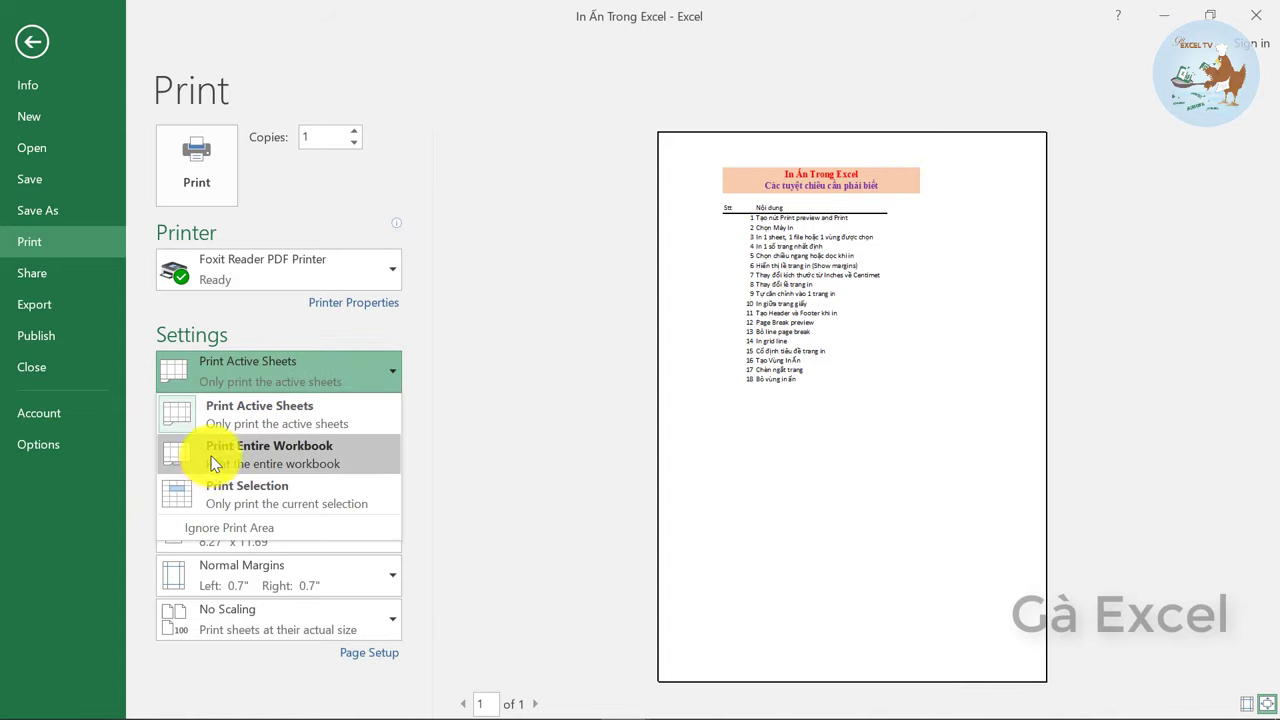
click(287, 462)
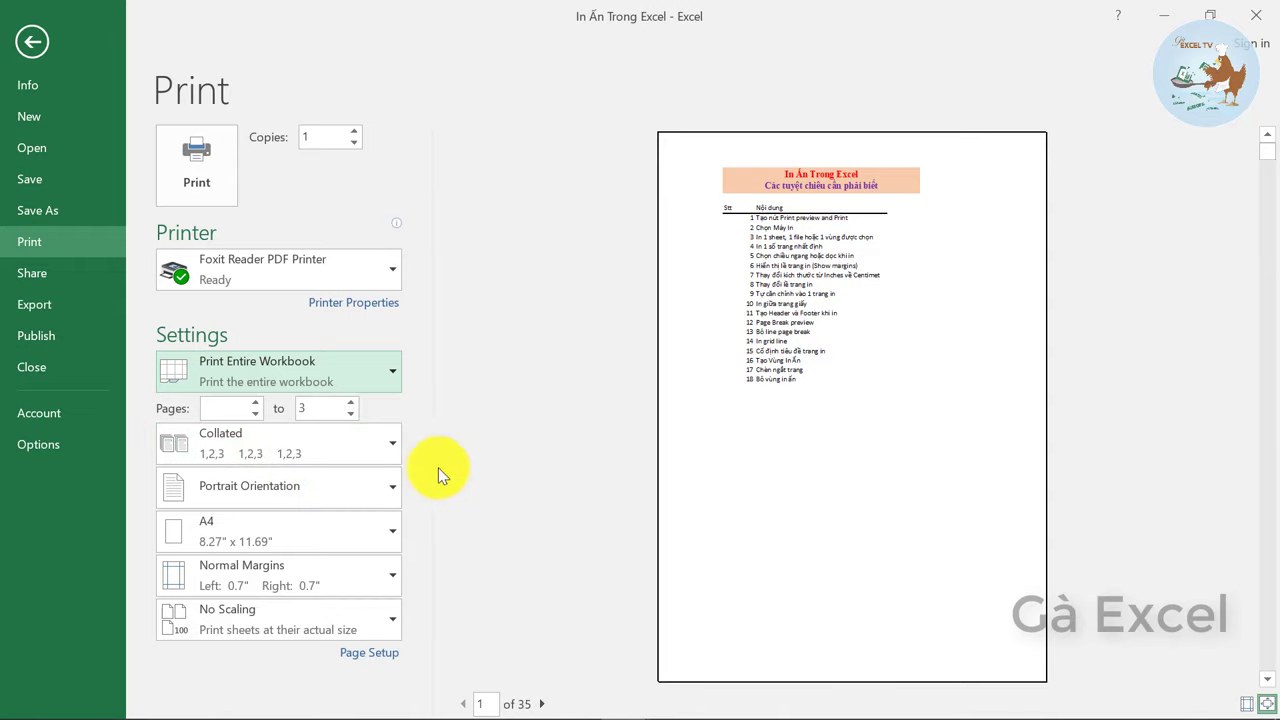
Page through the 35-page workbook preview, then return to the Nội Dung sheet
click(540, 705)
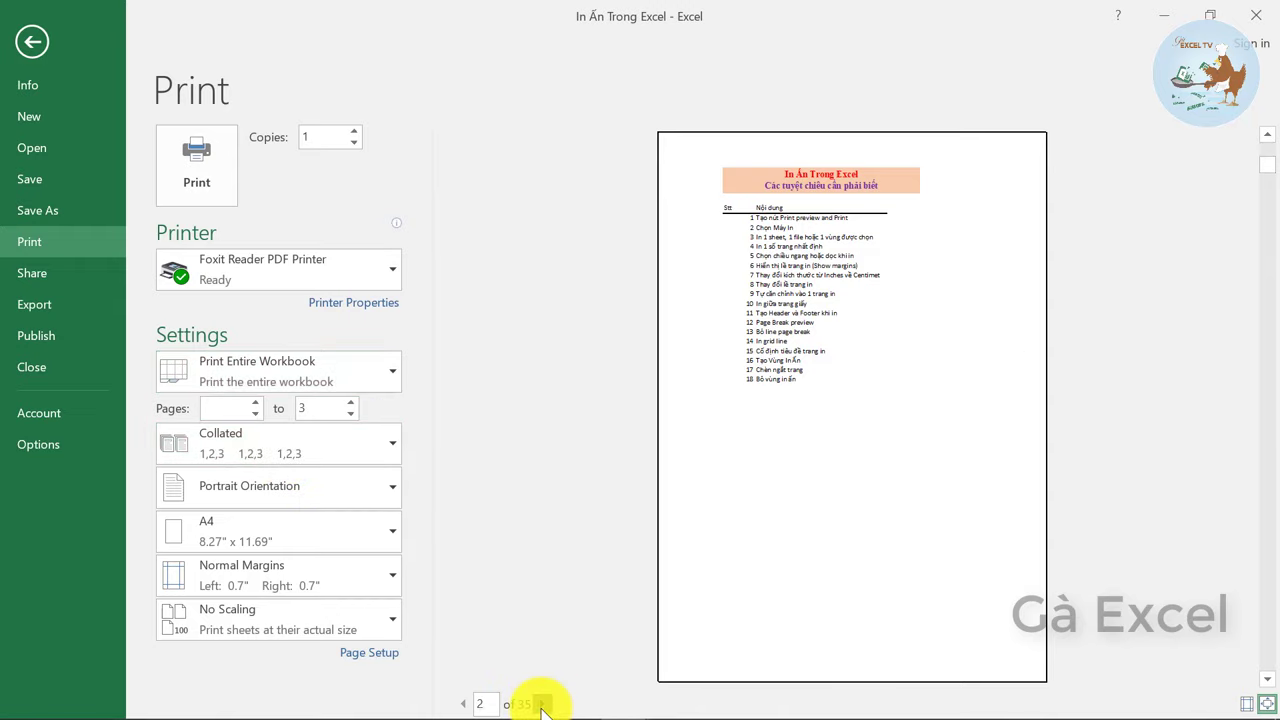
click(540, 705)
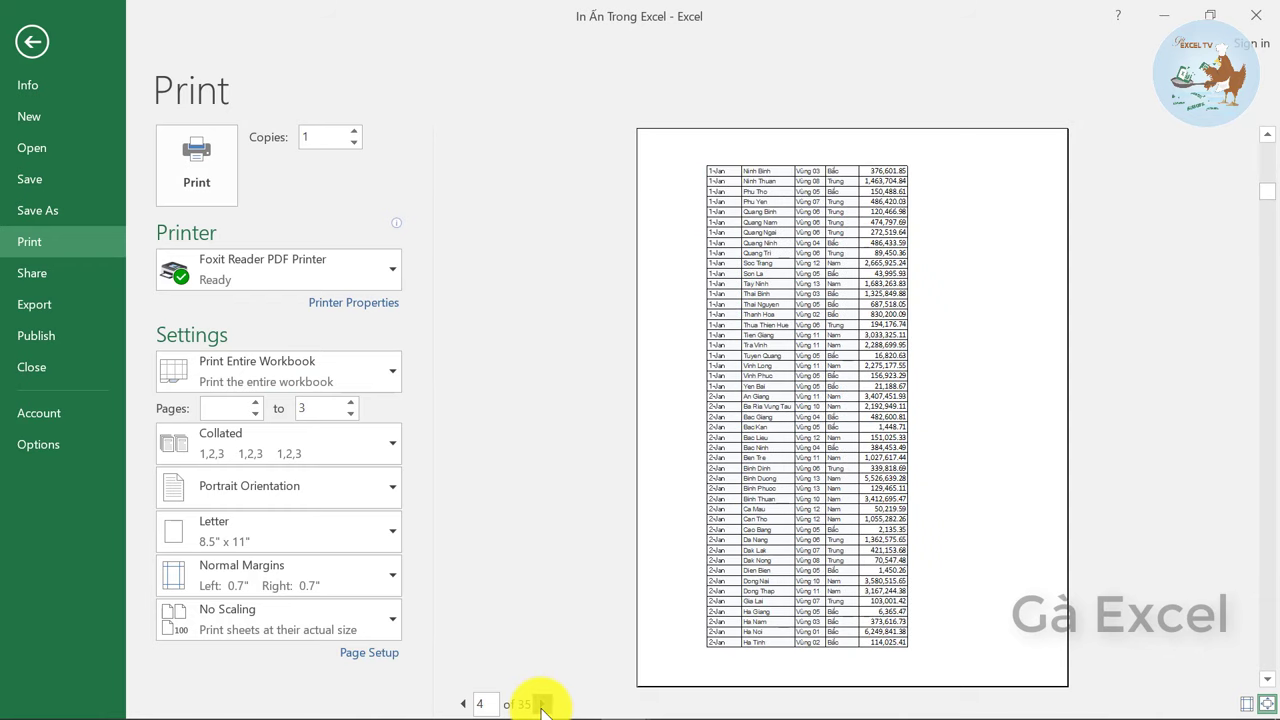
click(277, 372)
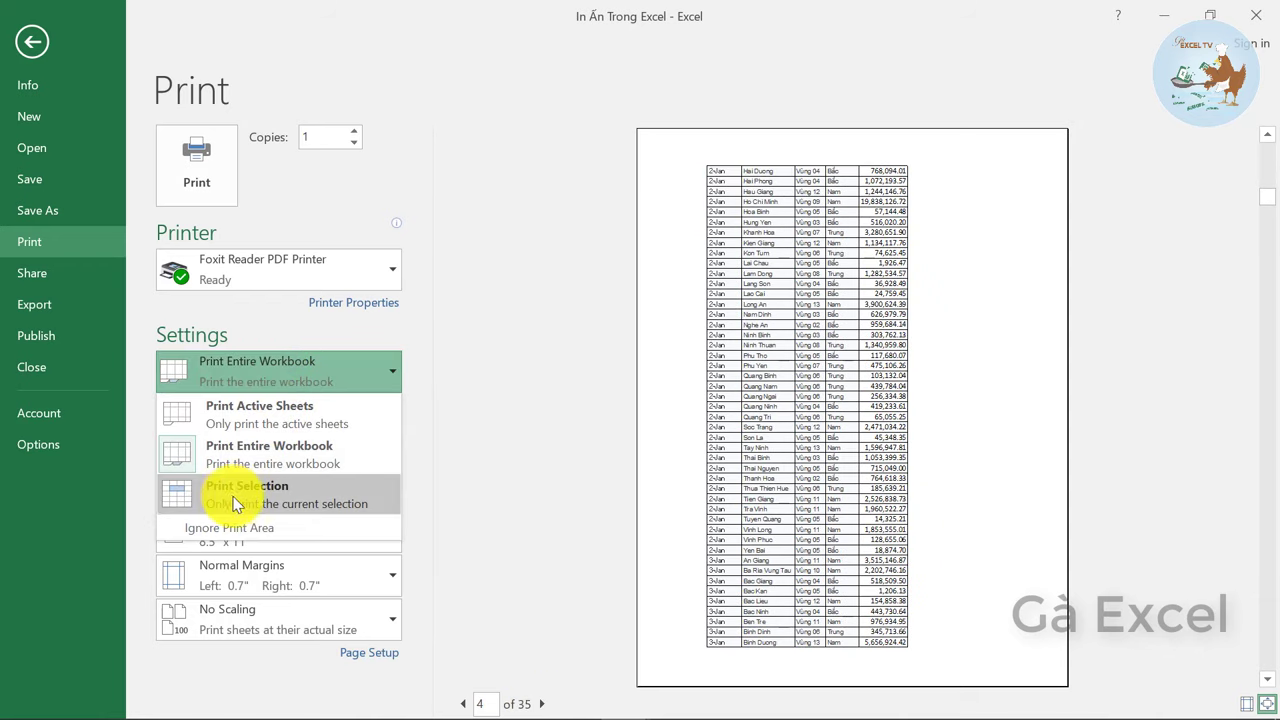
key(Escape)
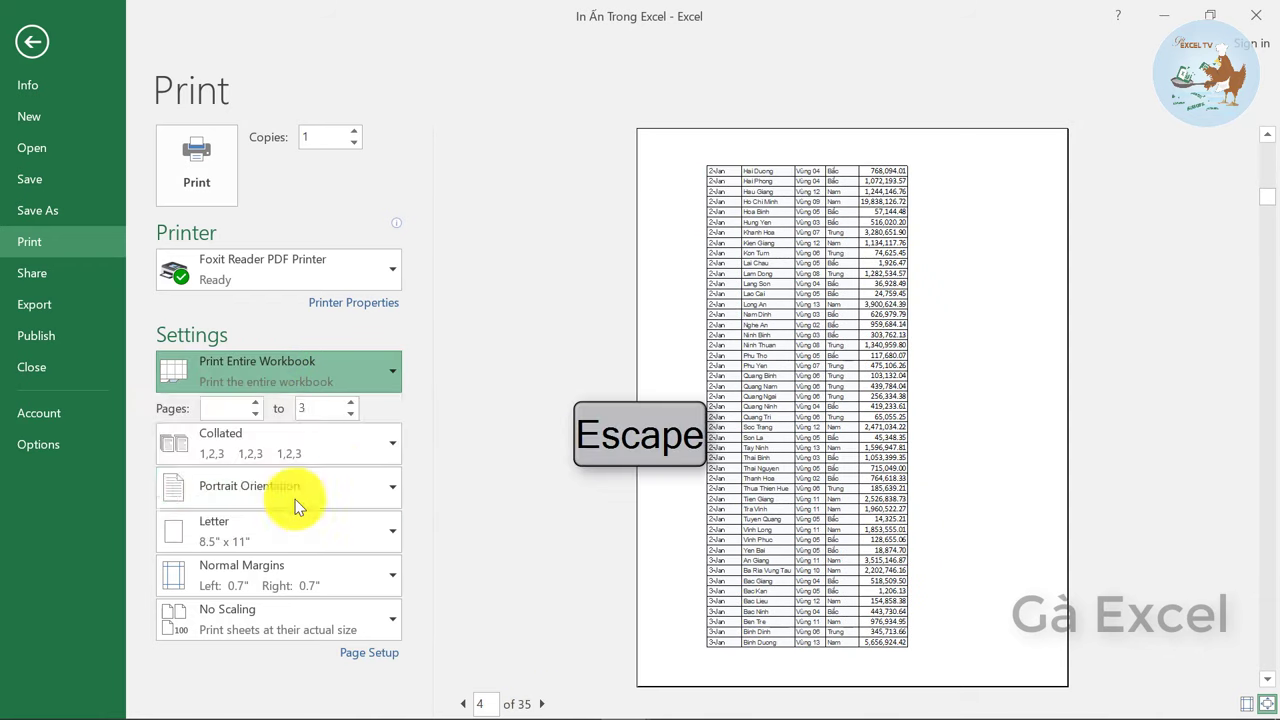
key(Escape)
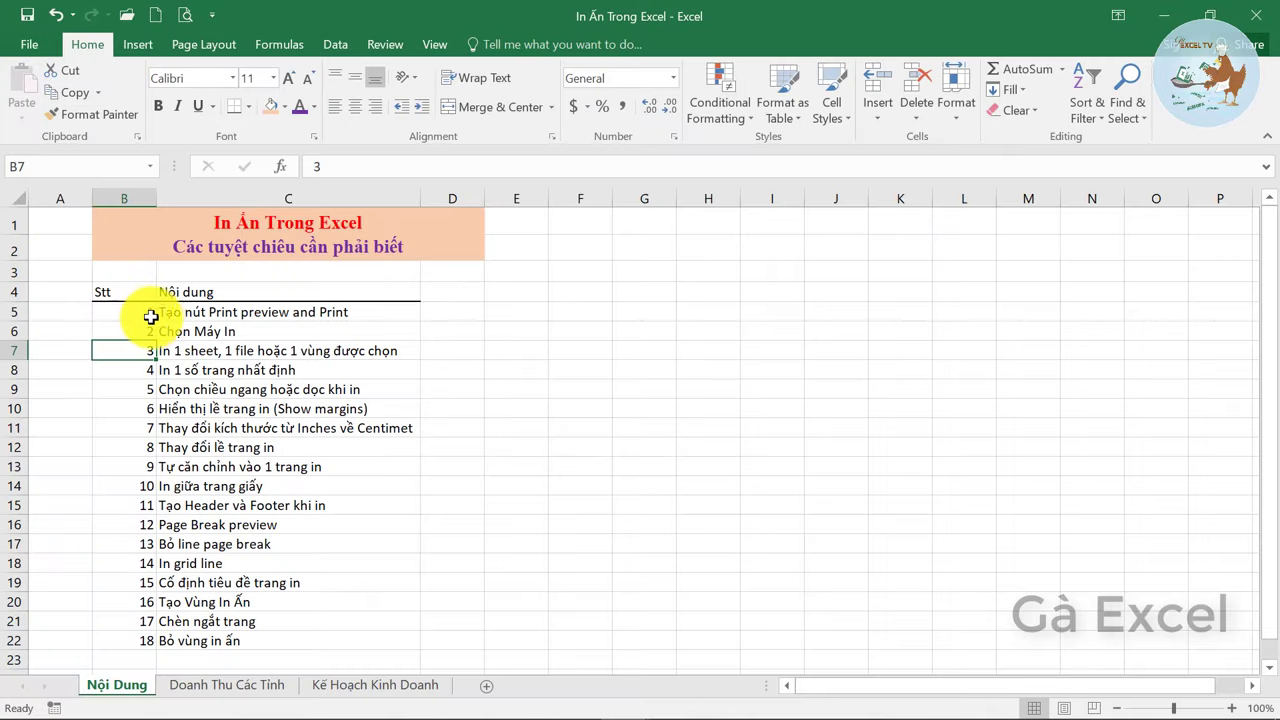
Select B5:C14 and preview it with Print Selection, giving tips 1–10 on one page
drag(144, 312, 290, 481)
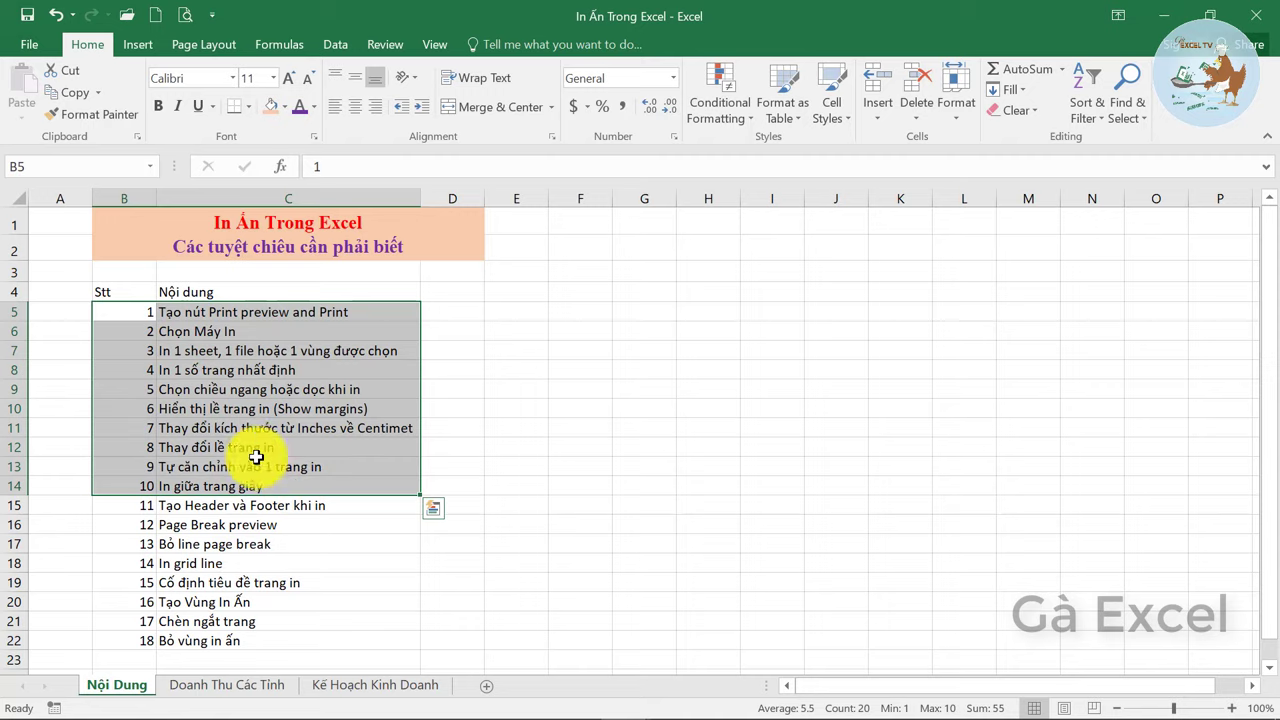
click(182, 15)
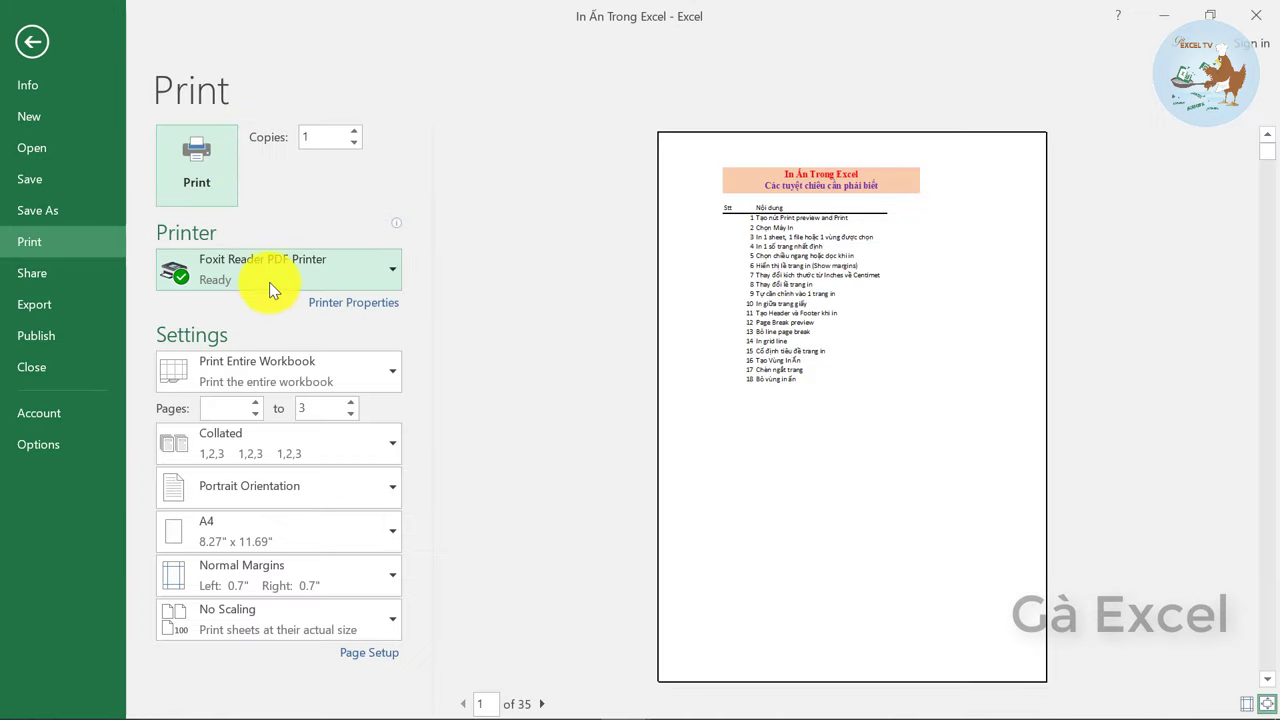
click(268, 377)
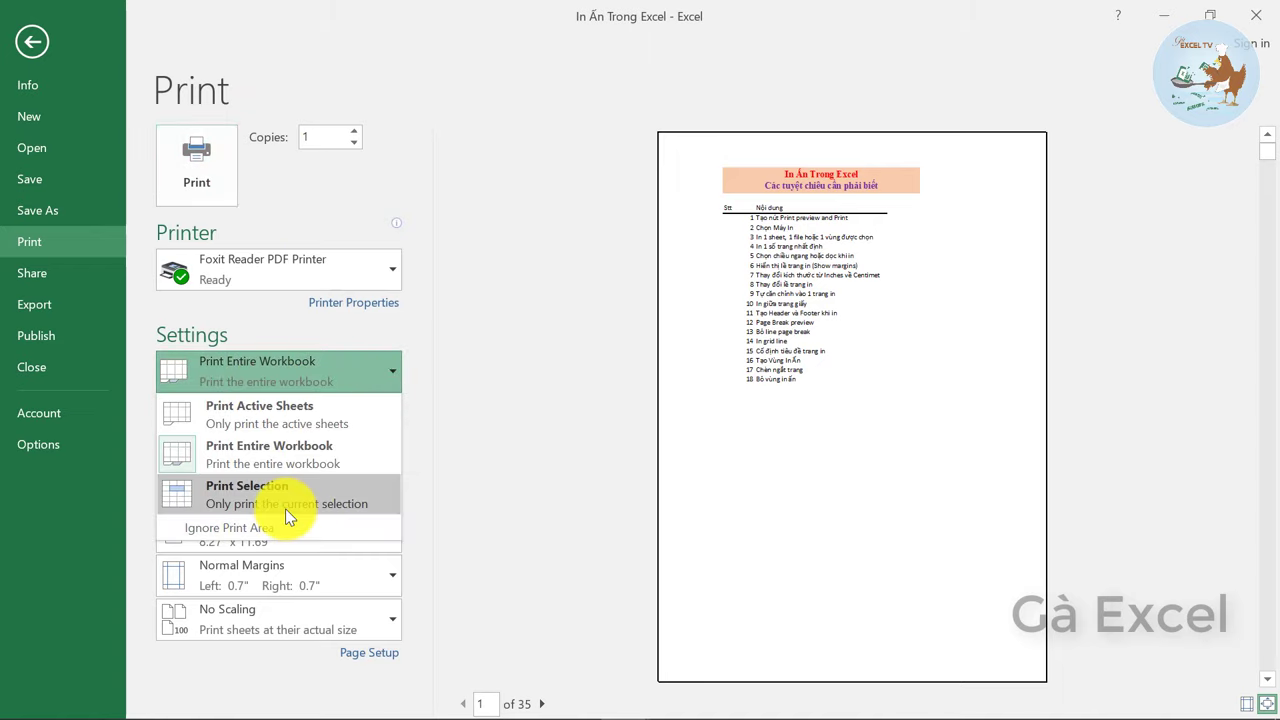
click(286, 512)
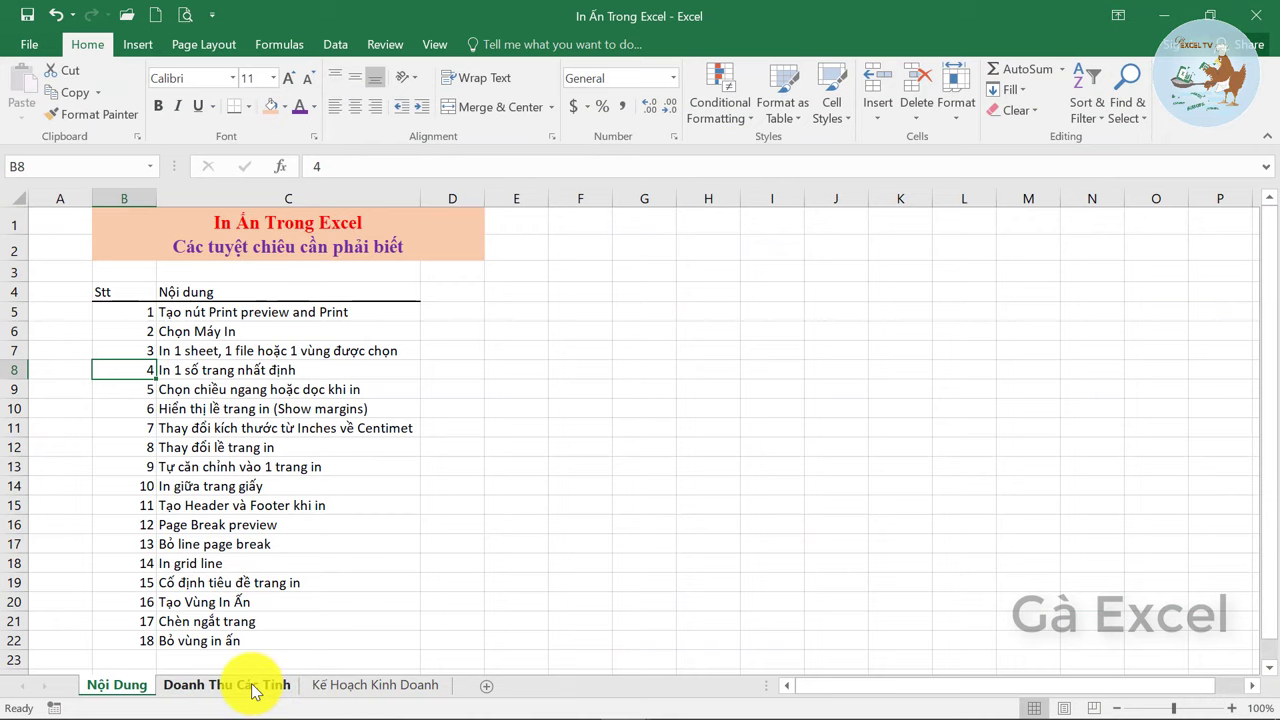
Preview the Doanh Thu Các Tỉnh sheet and set the print pages from 1 to 2
click(251, 687)
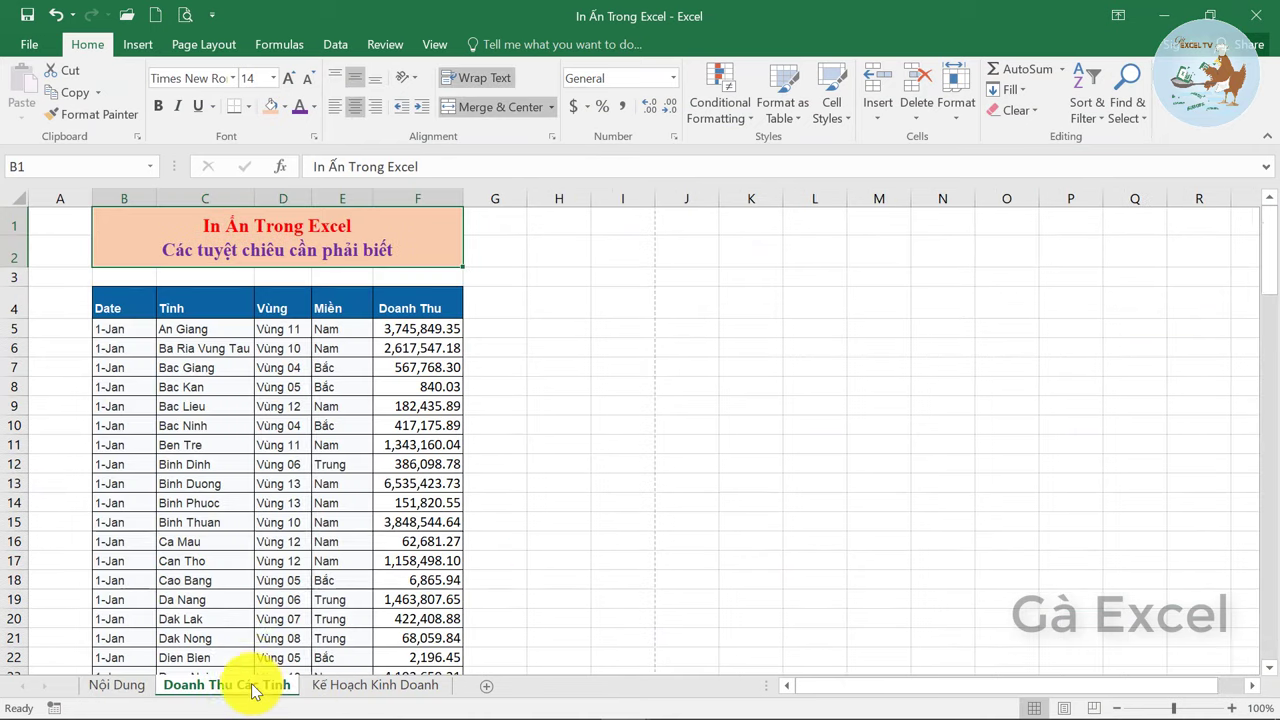
click(210, 405)
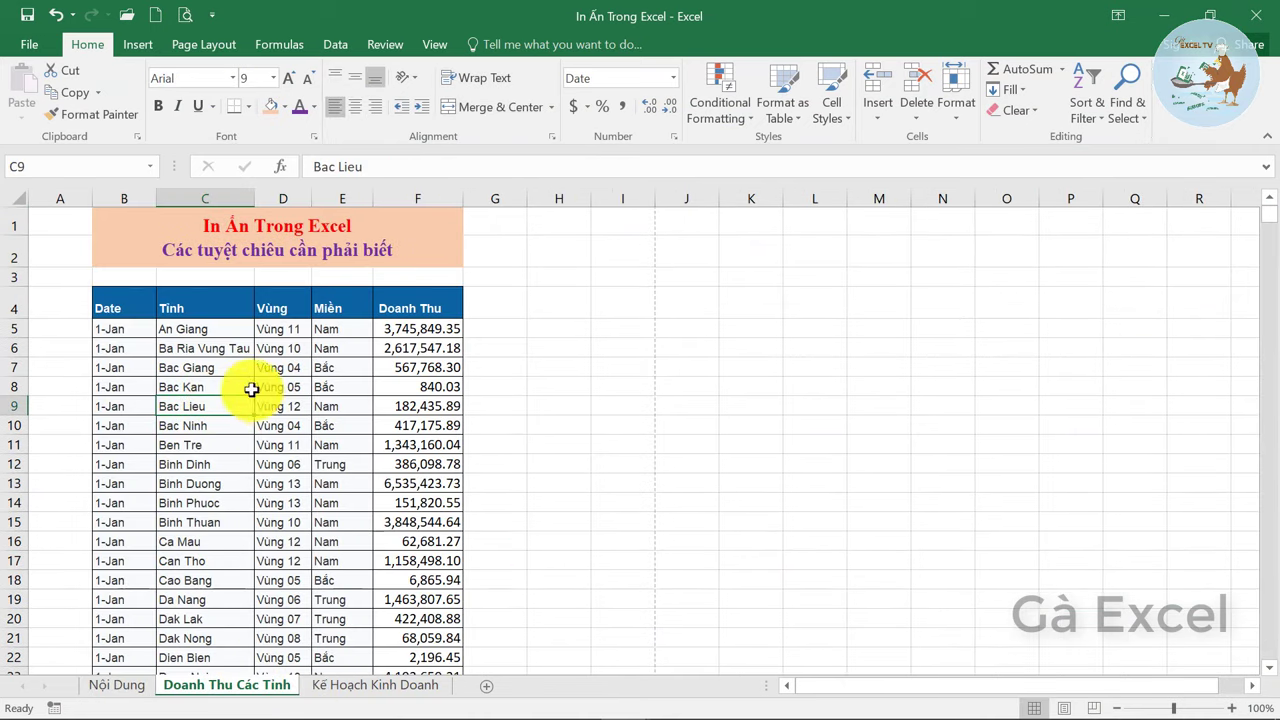
click(183, 17)
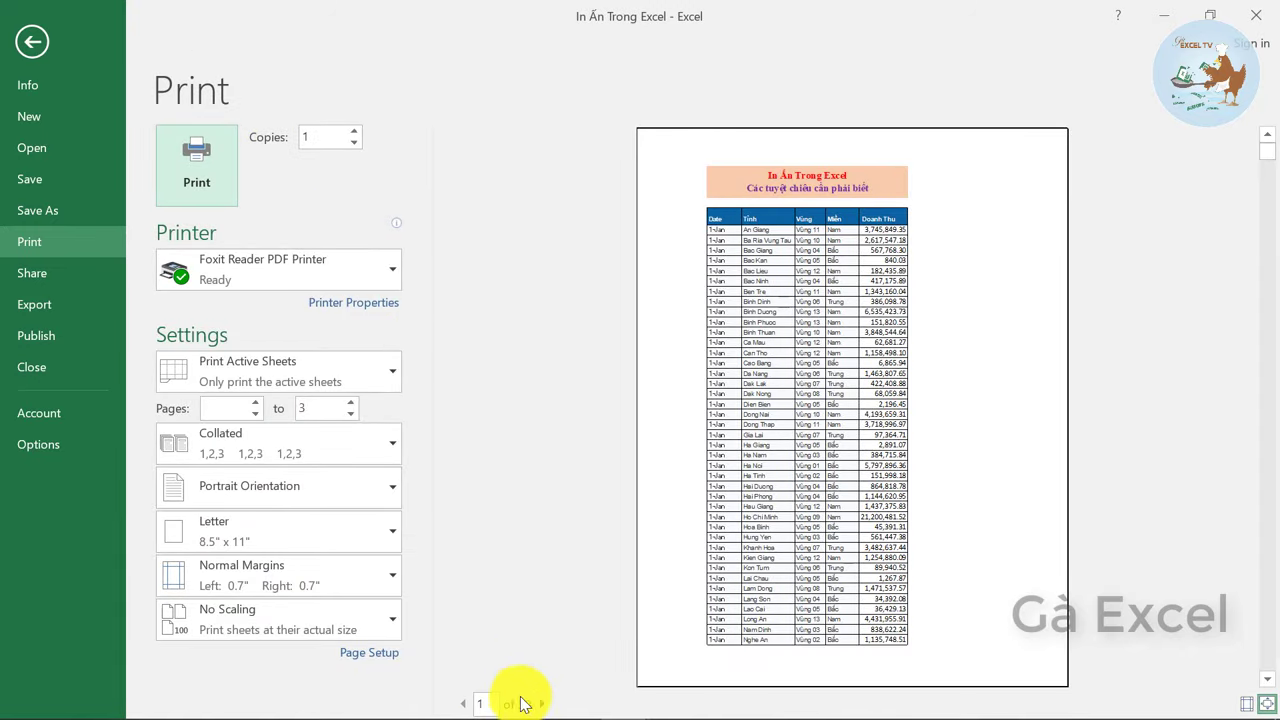
click(233, 408)
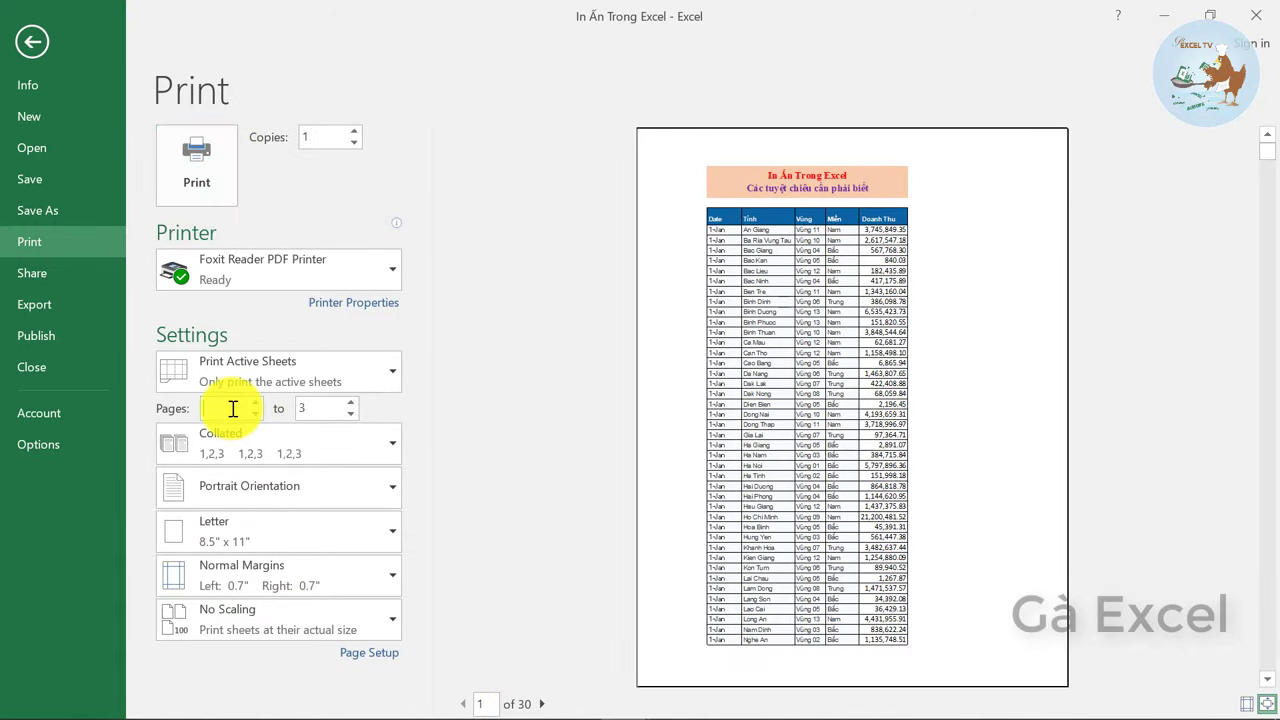
text(1)
key(Tab)
text(2)
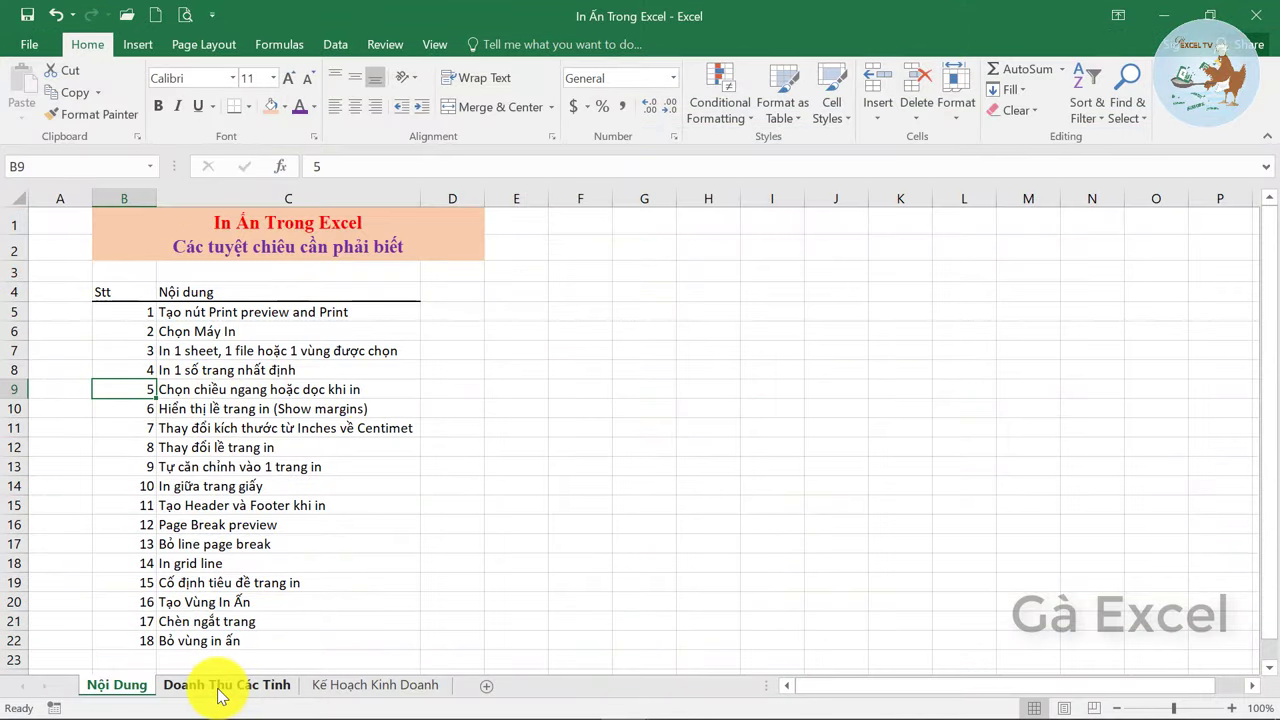
click(271, 347)
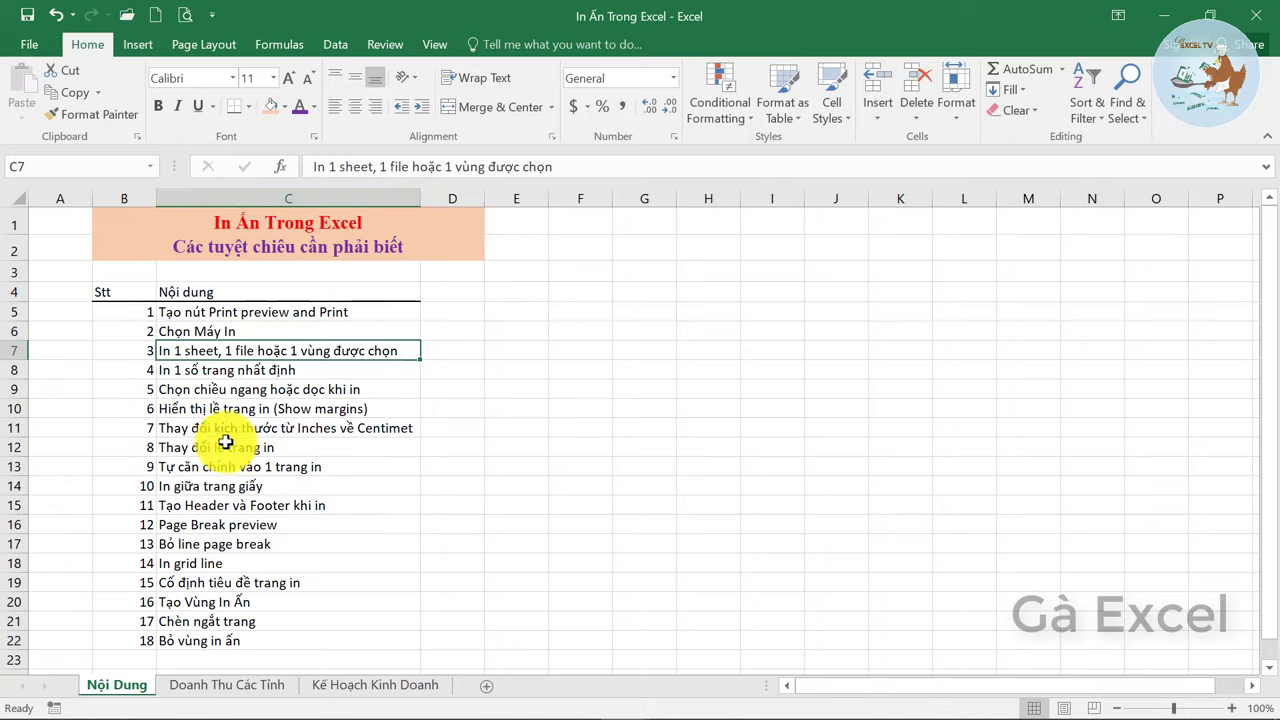
click(182, 15)
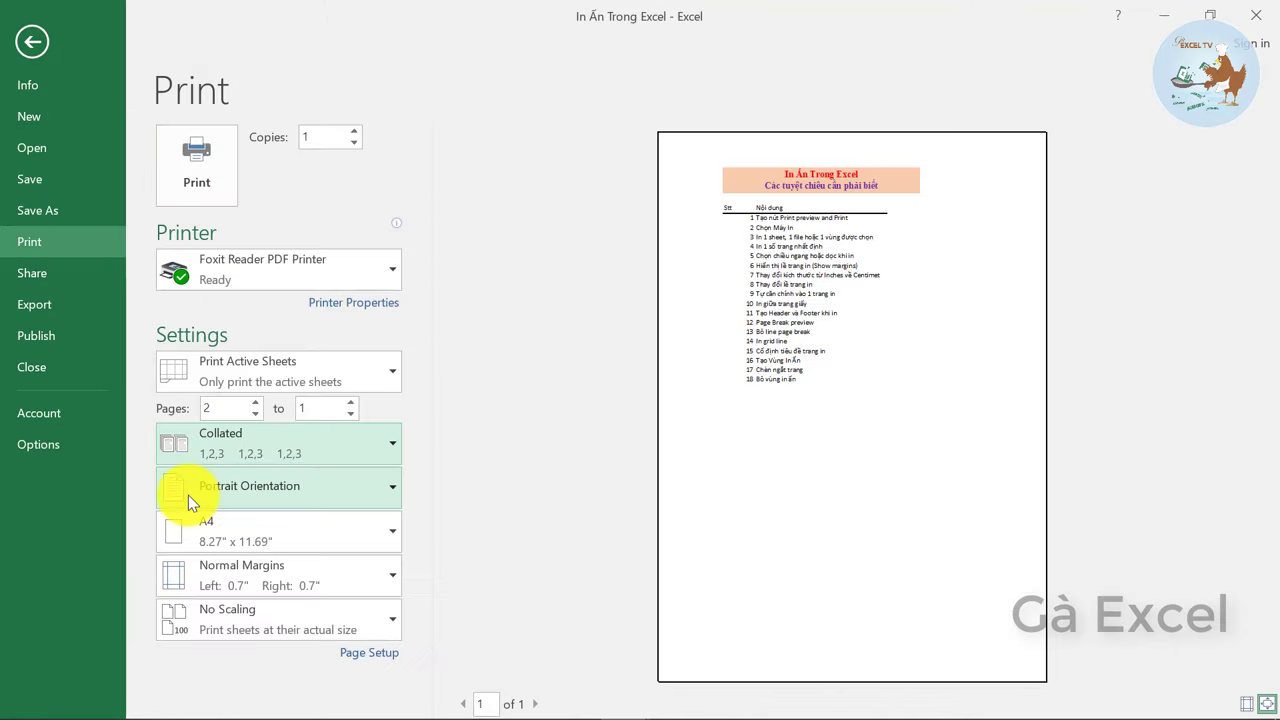
click(230, 501)
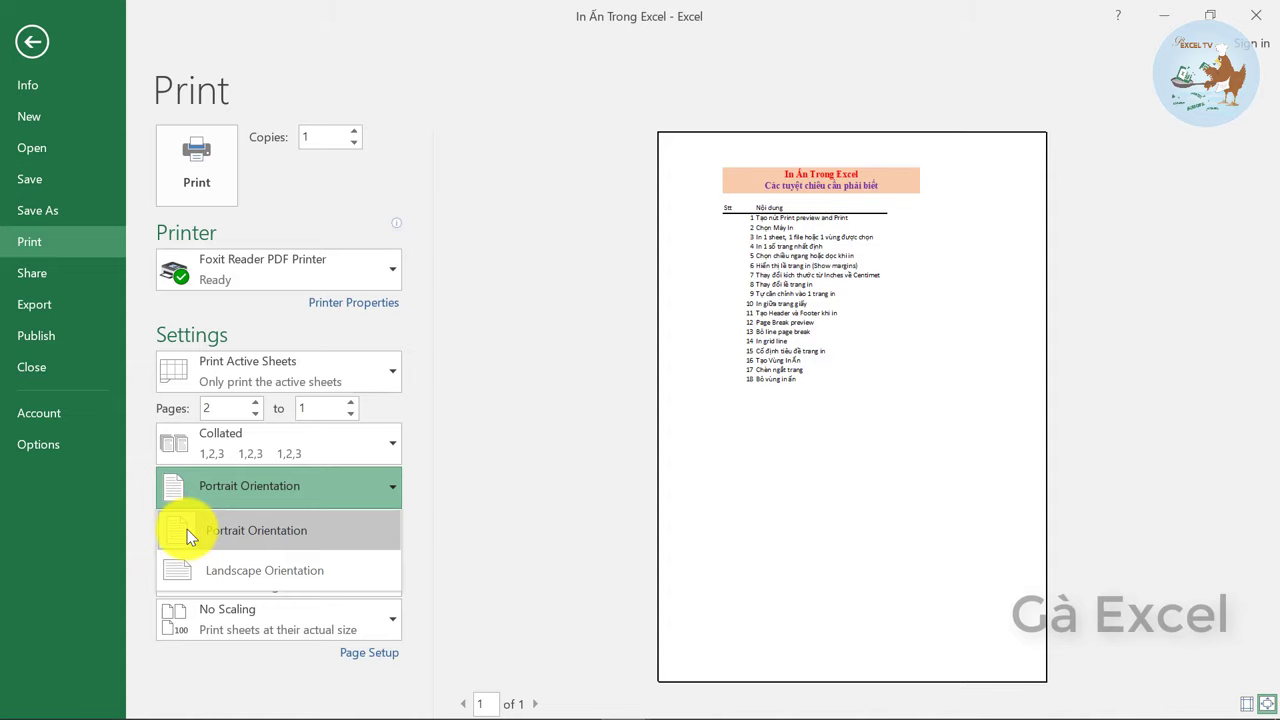
click(243, 570)
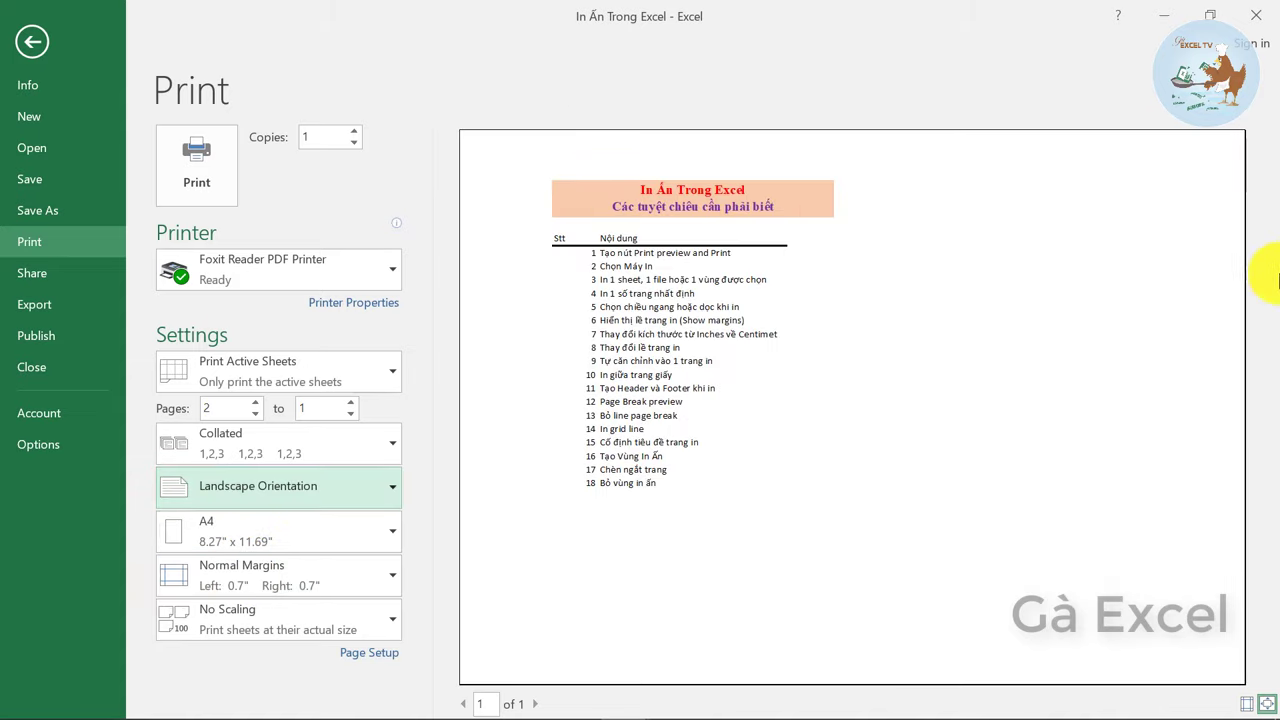
click(273, 483)
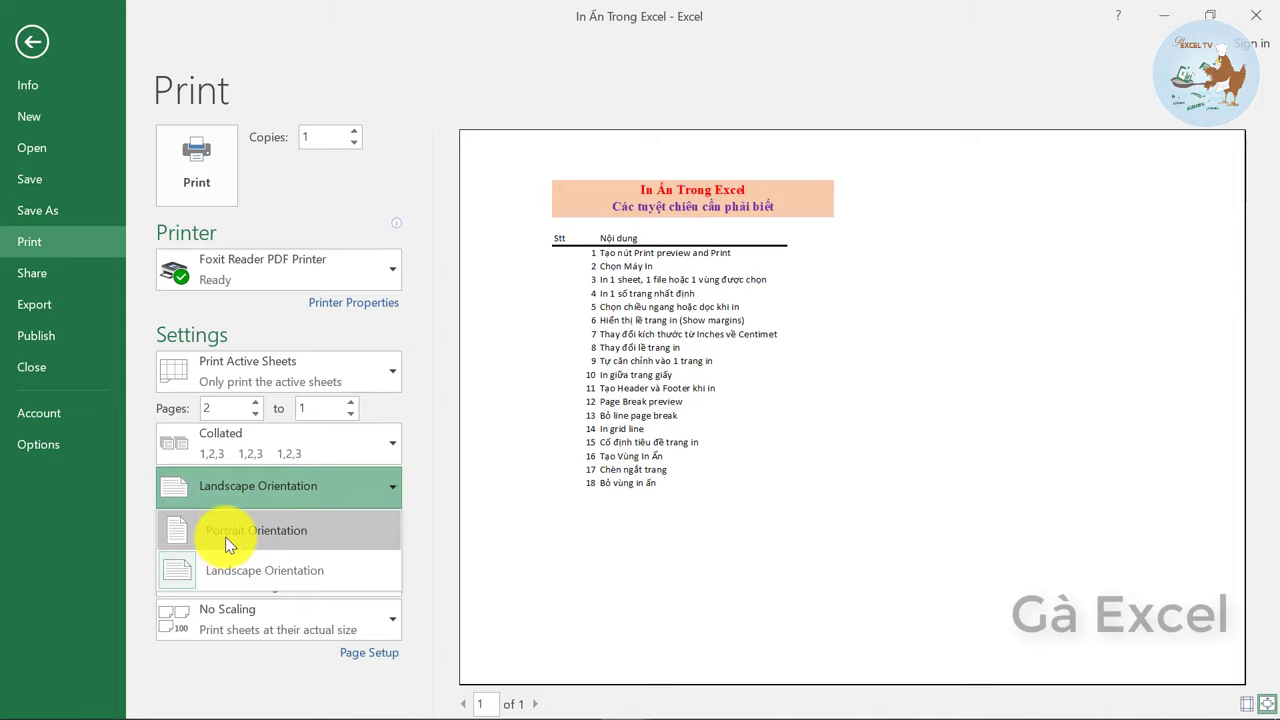
click(228, 541)
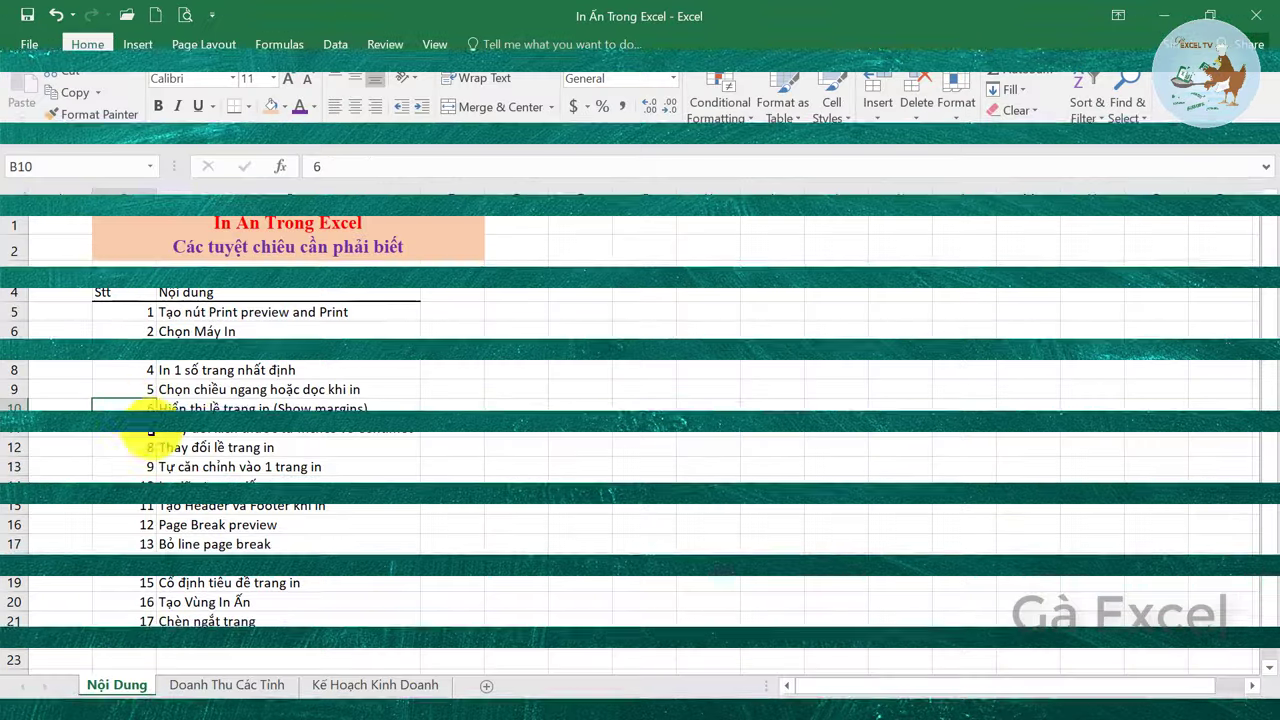
Open the Kế Hoạch Kinh Doanh print preview with its page margins shown
click(214, 408)
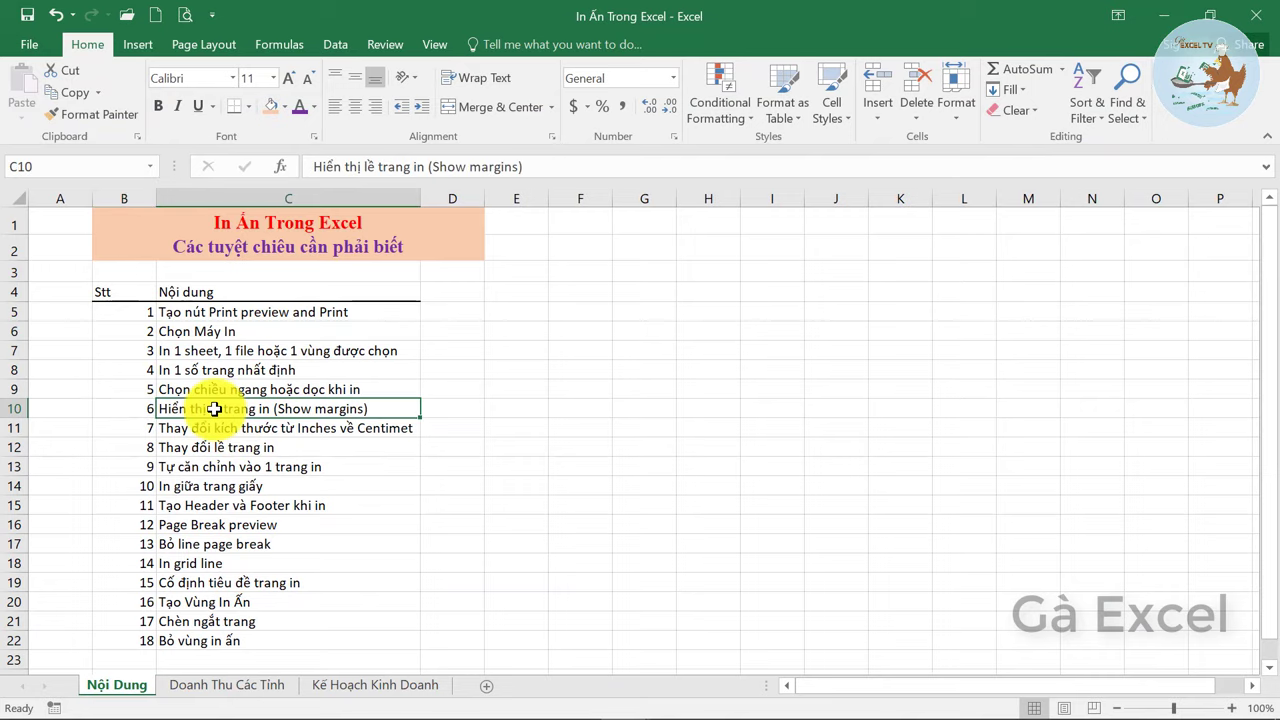
click(320, 685)
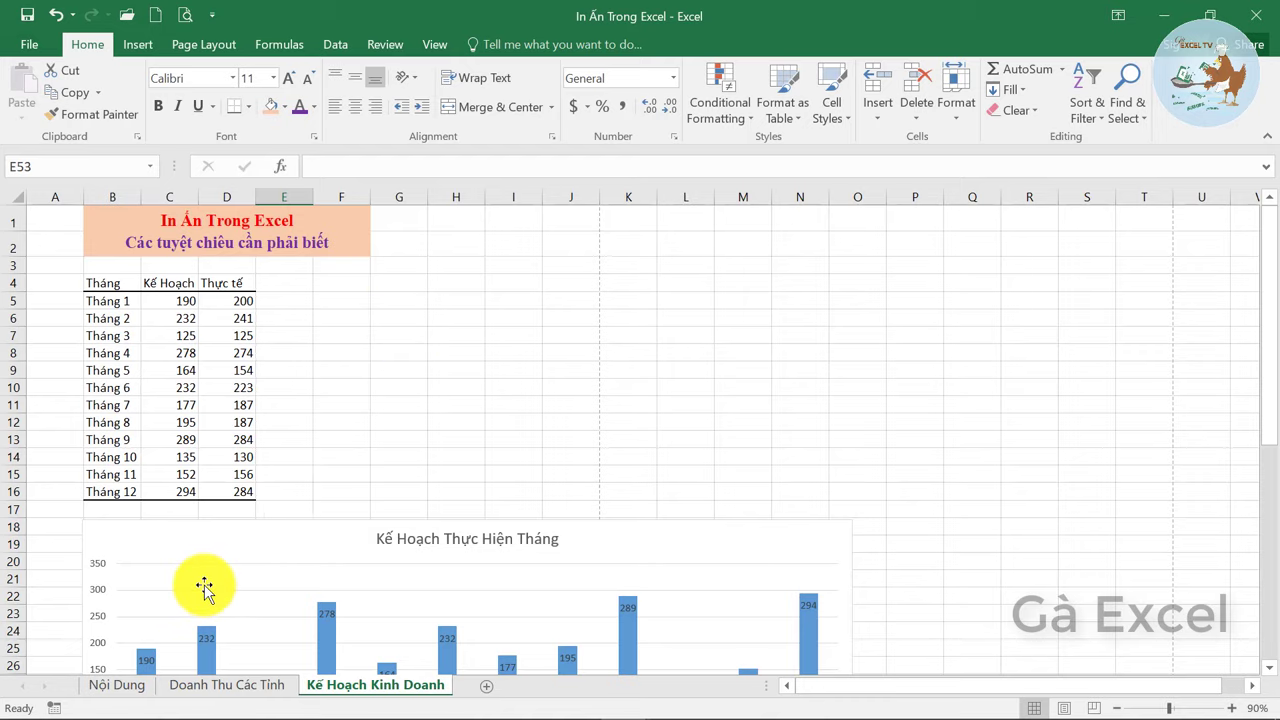
click(180, 17)
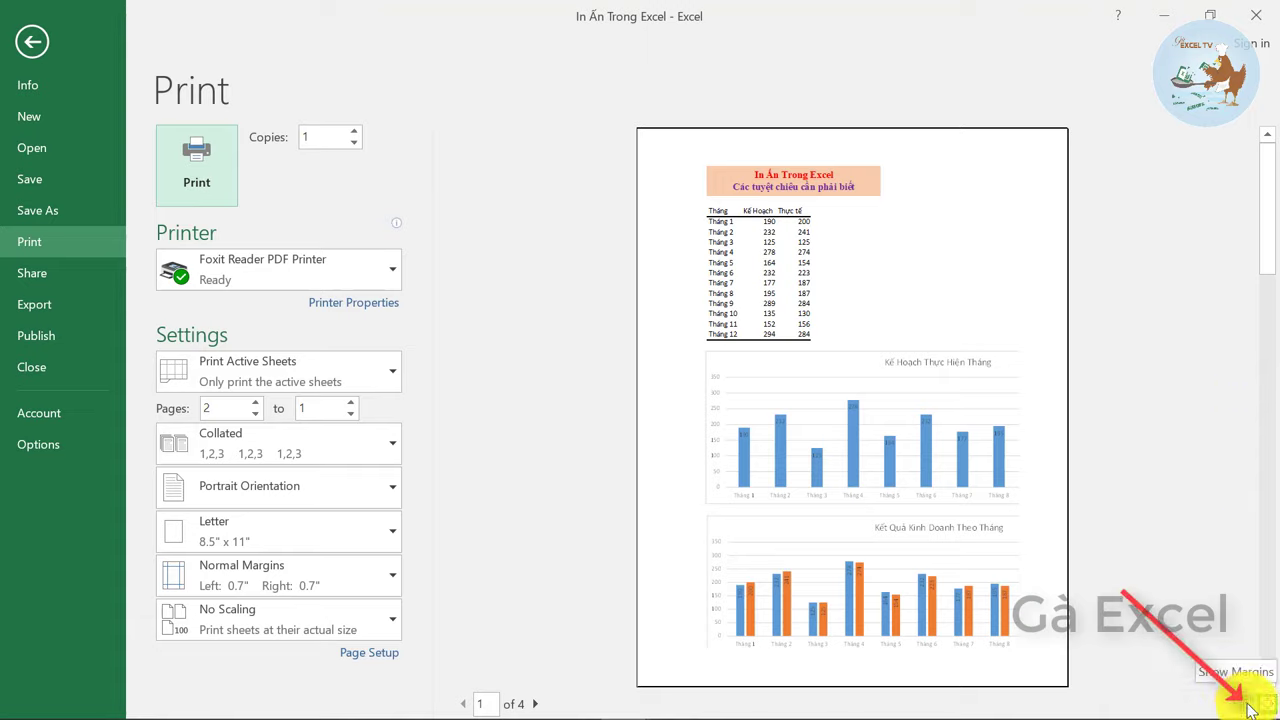
click(1250, 707)
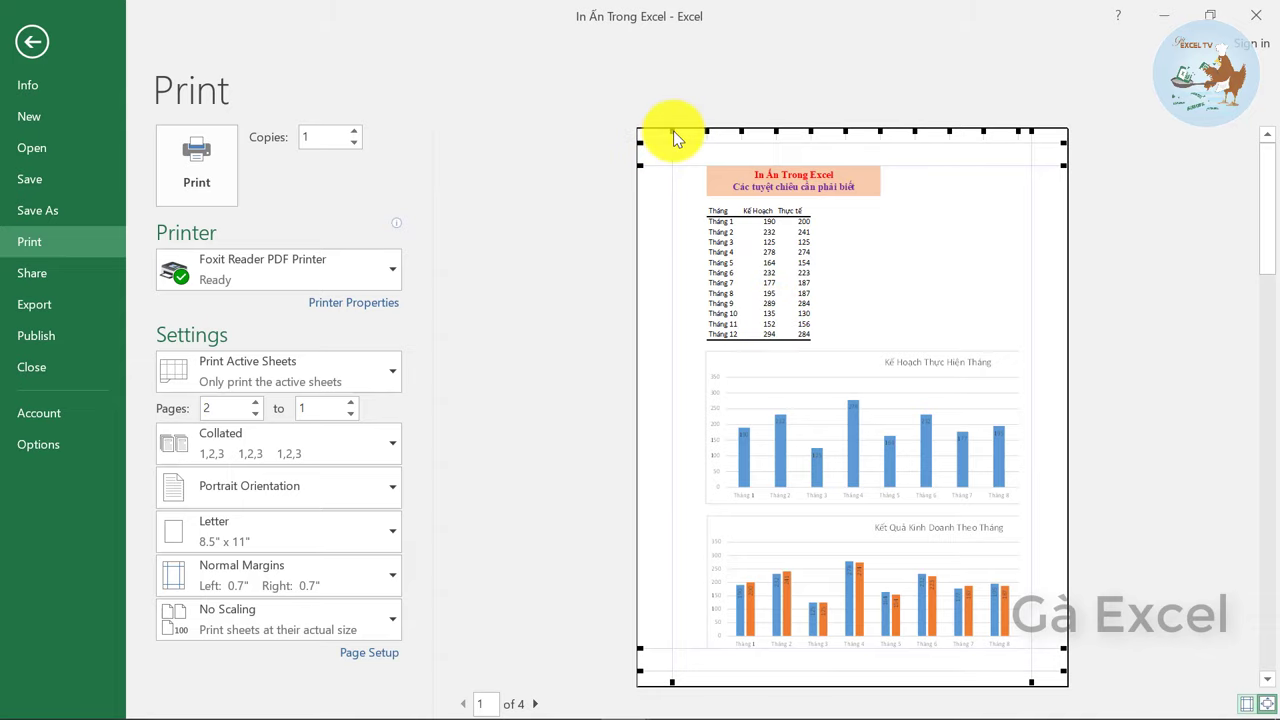
Drag the left margin to 0.33", the right margin to 0.41", and raise the top margin
drag(671, 131, 654, 130)
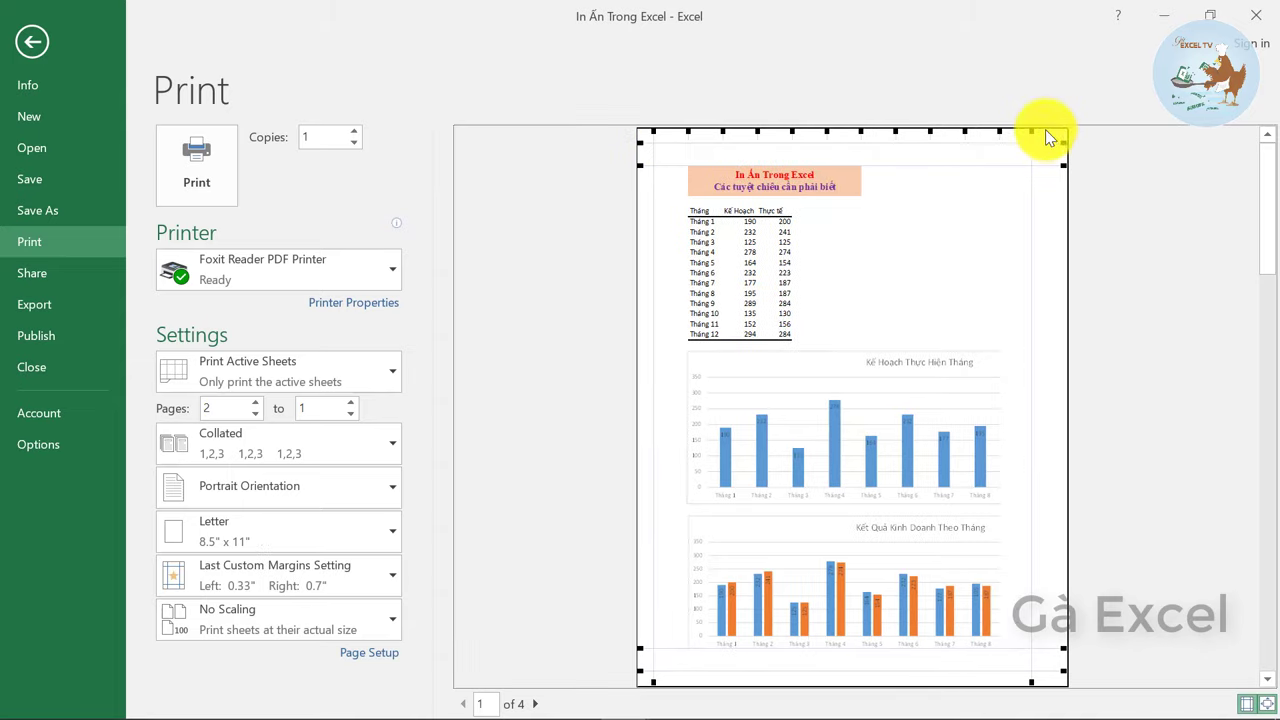
drag(1033, 130, 1047, 130)
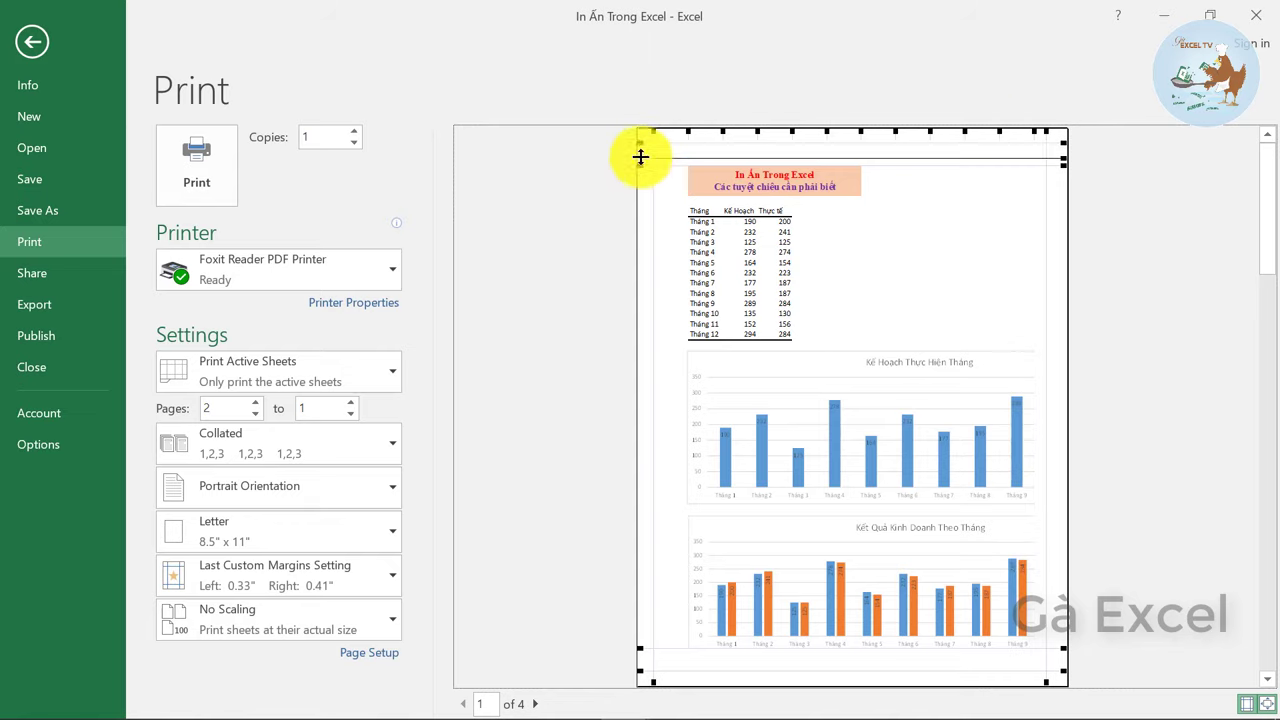
drag(641, 166, 640, 155)
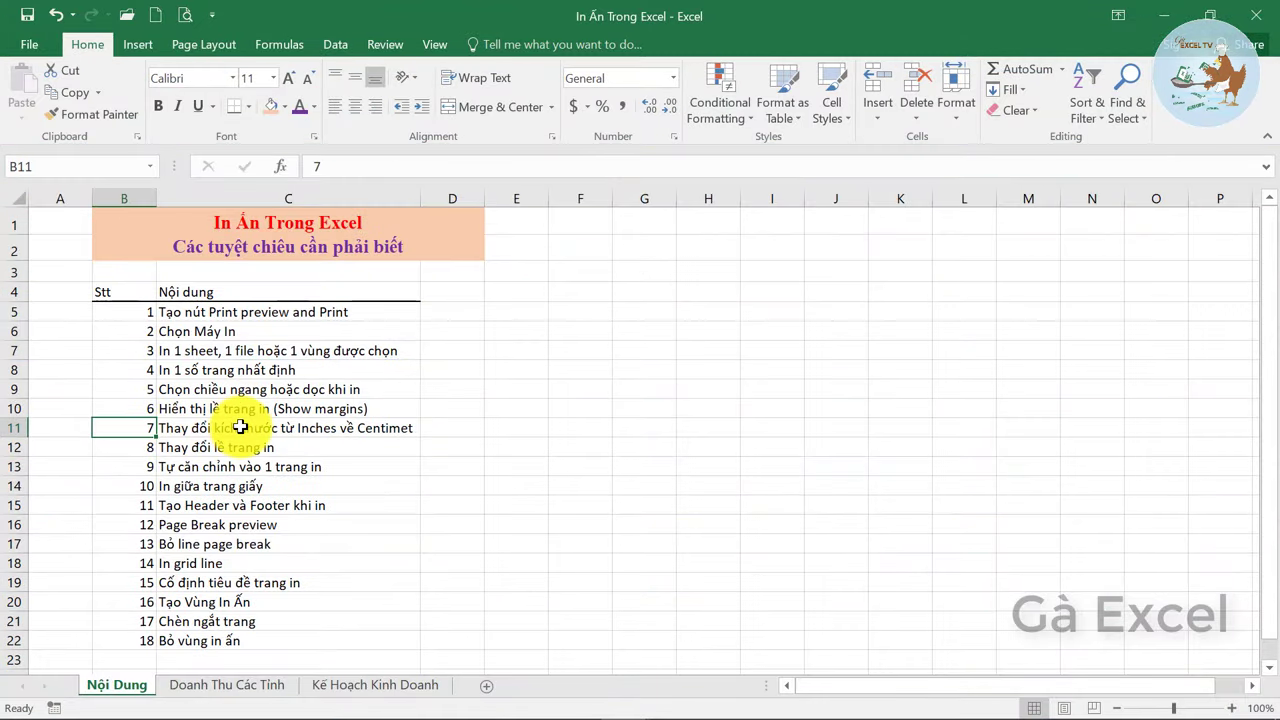
Check Kế Hoạch Kinh Doanh's custom margins (top 0.55", bottom 0.64", left 0.33", right 0.41") and cancel
click(375, 685)
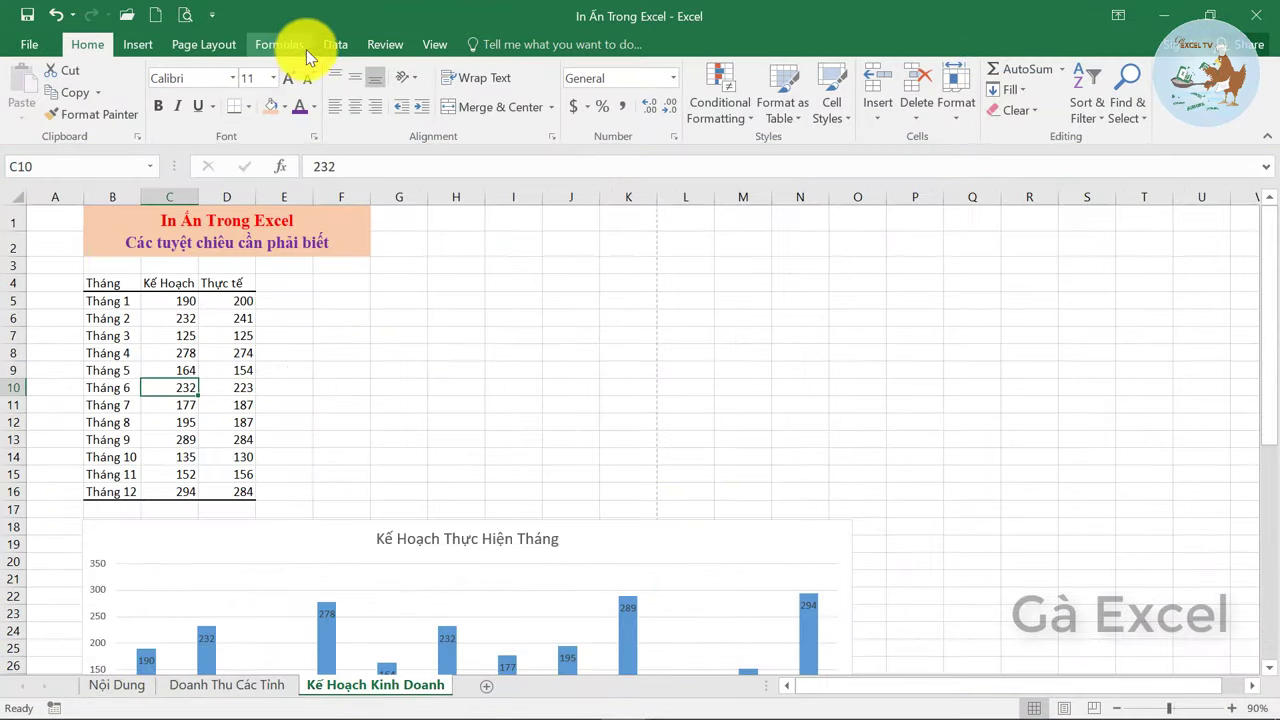
click(212, 47)
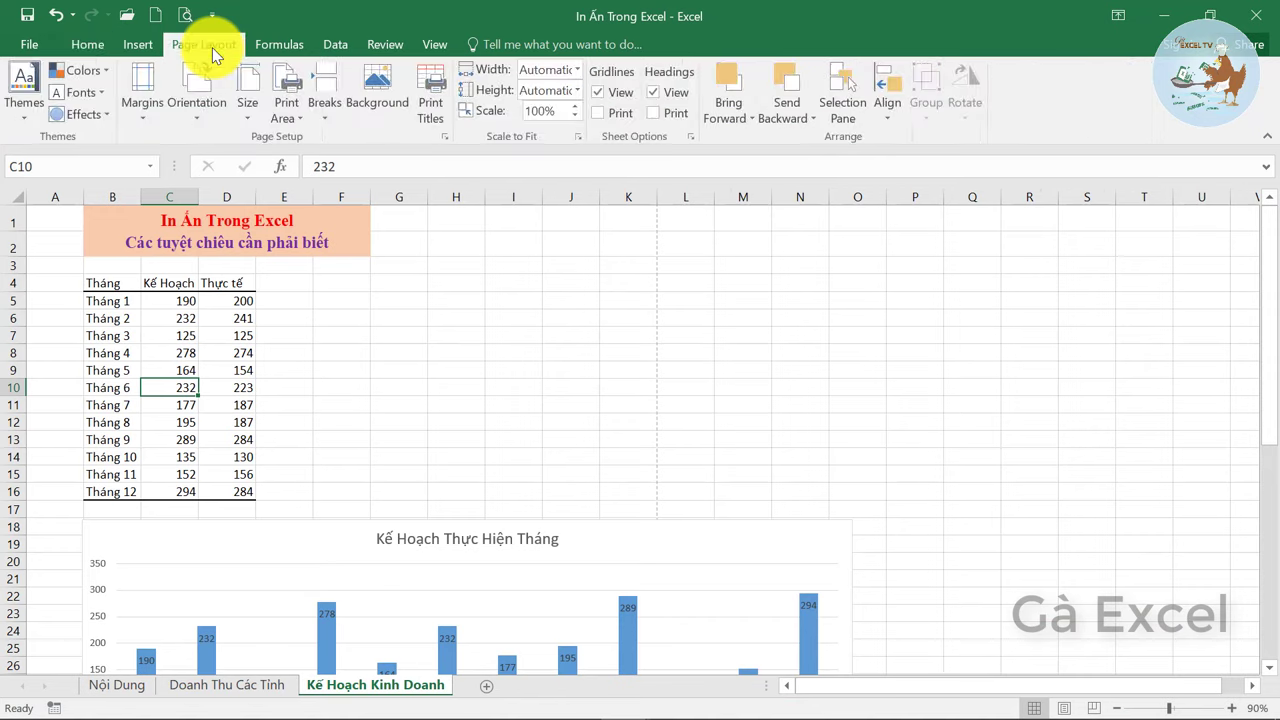
click(143, 110)
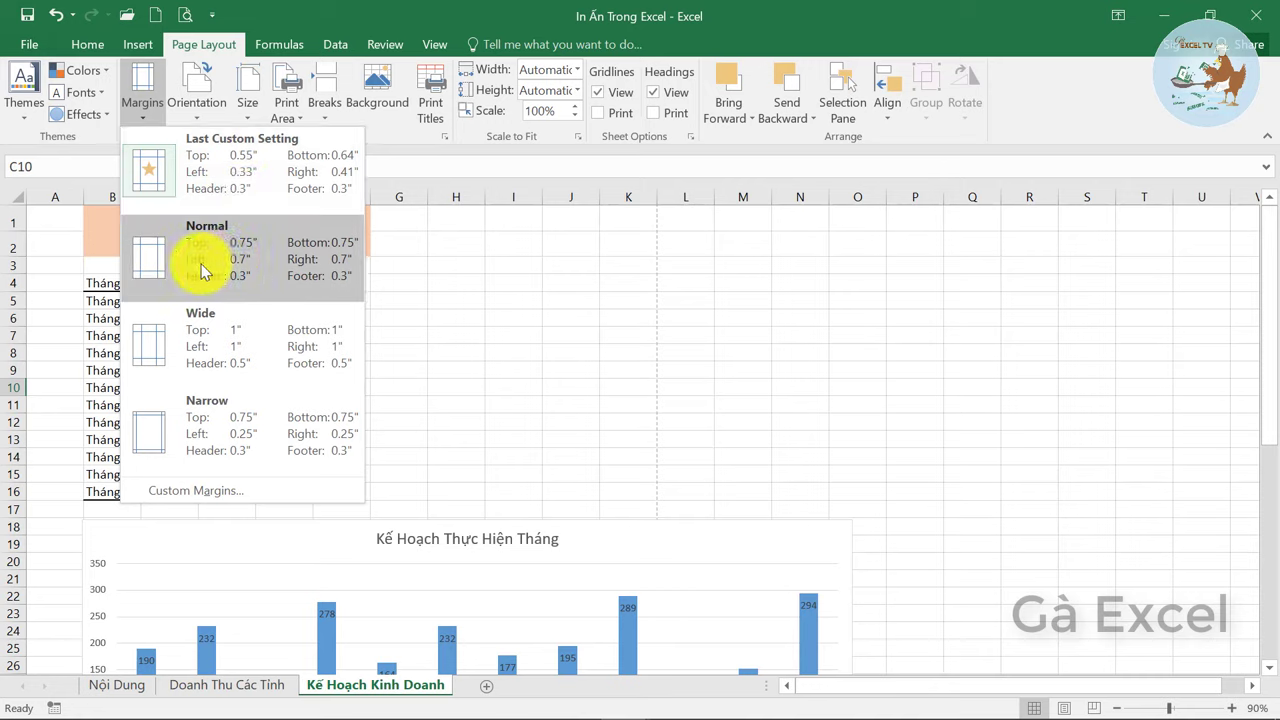
click(199, 491)
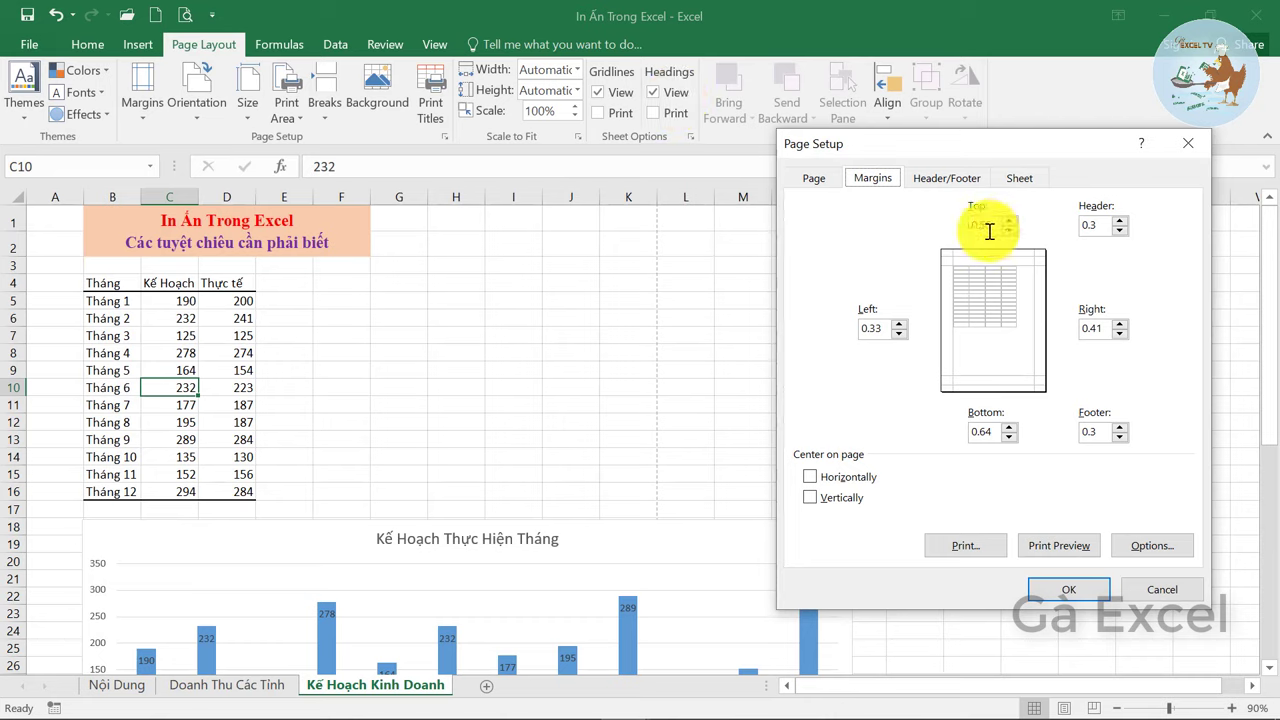
click(1161, 590)
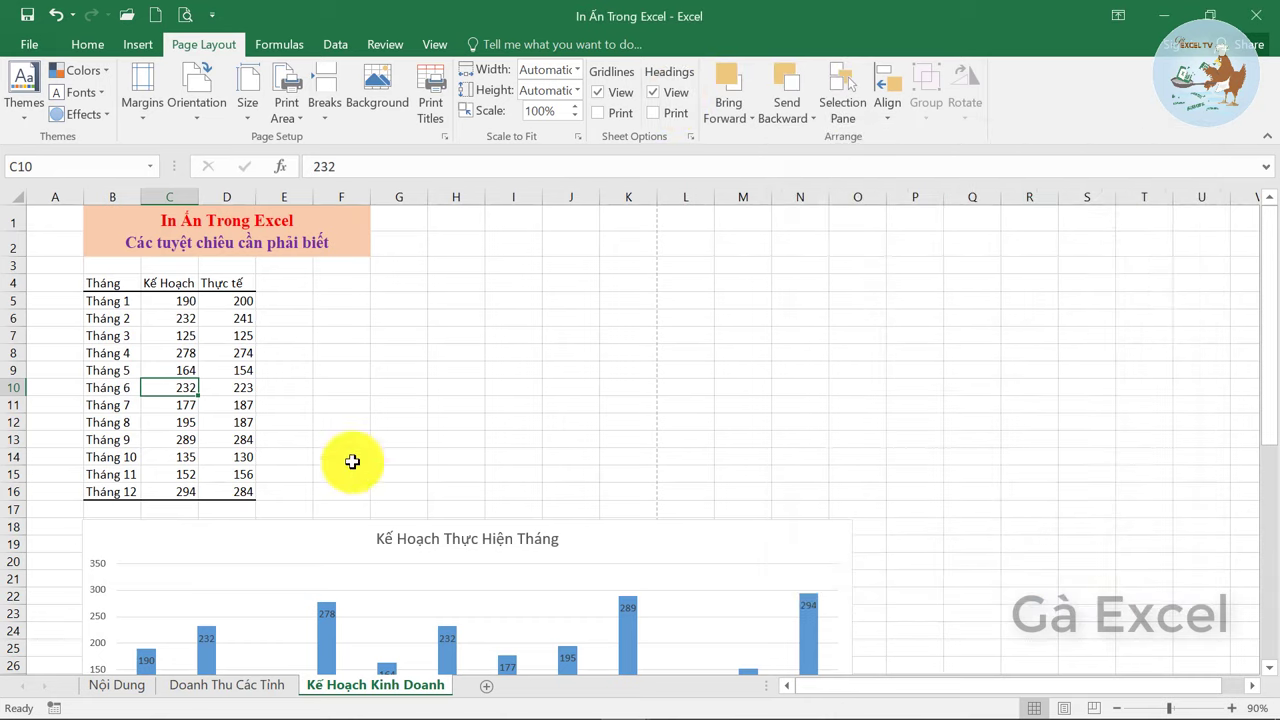
click(172, 350)
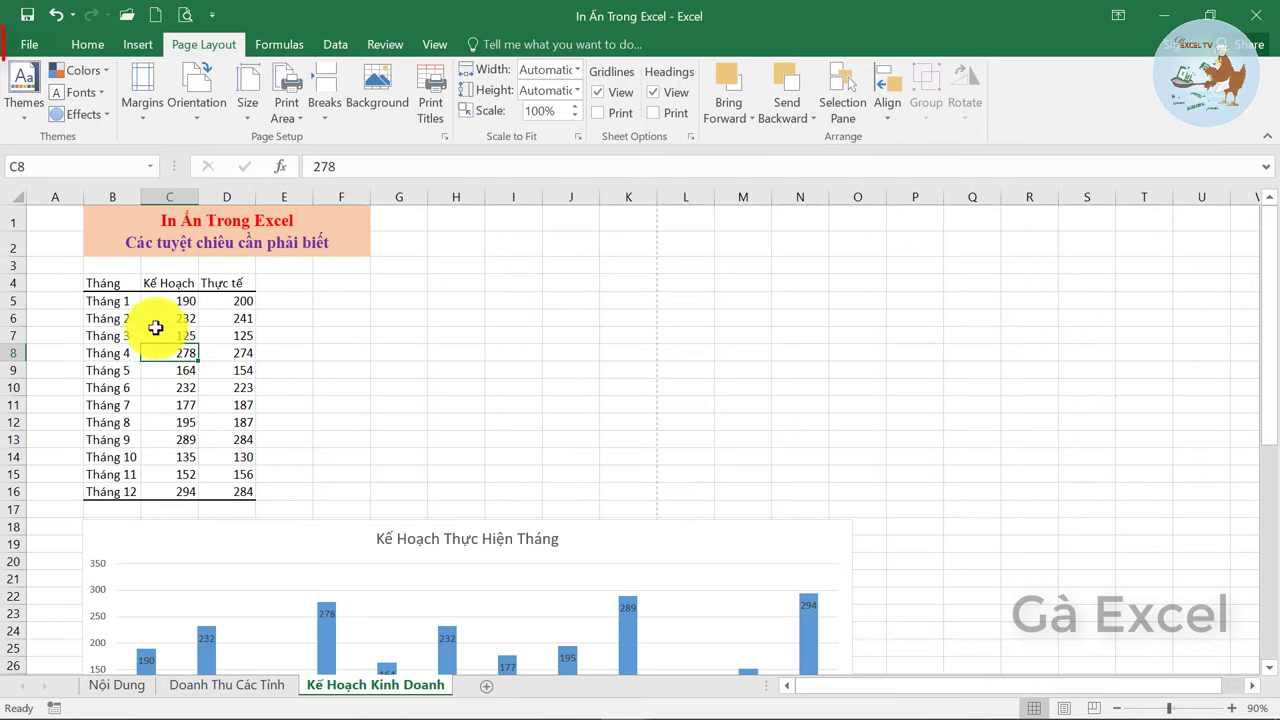
Set the Ruler units to Centimeters in Excel's Advanced options and confirm with OK
click(29, 44)
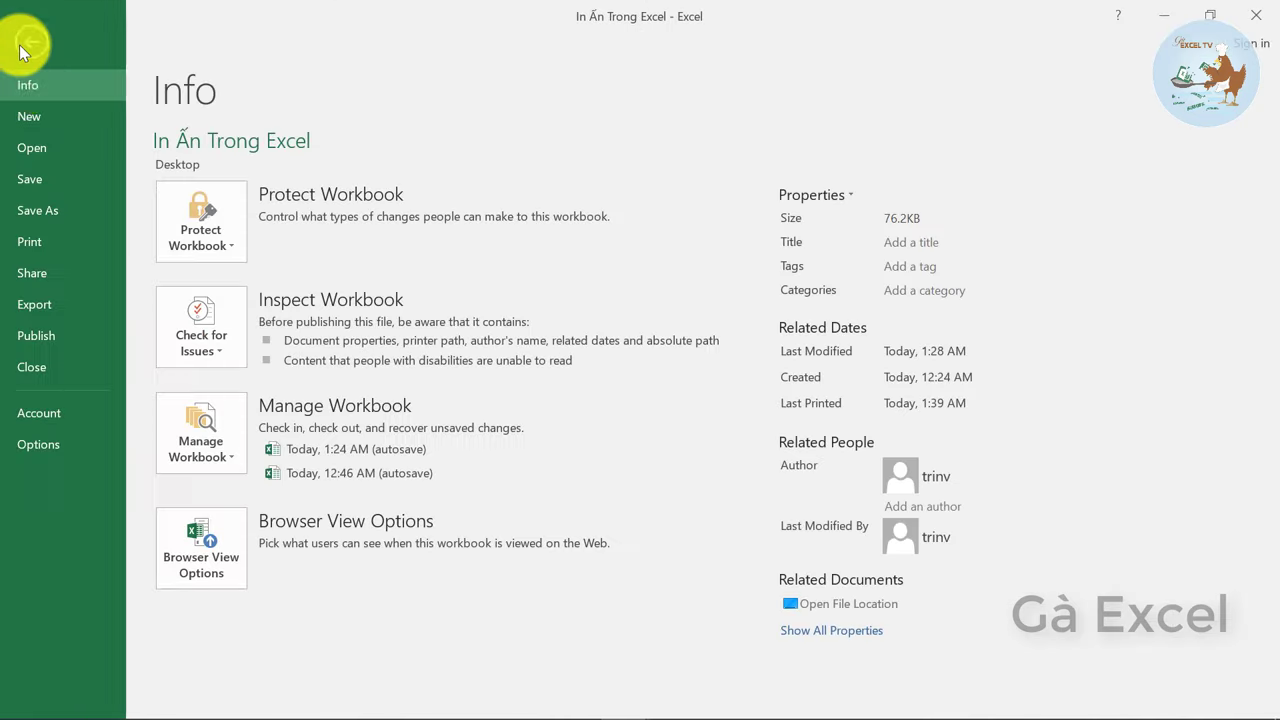
click(49, 444)
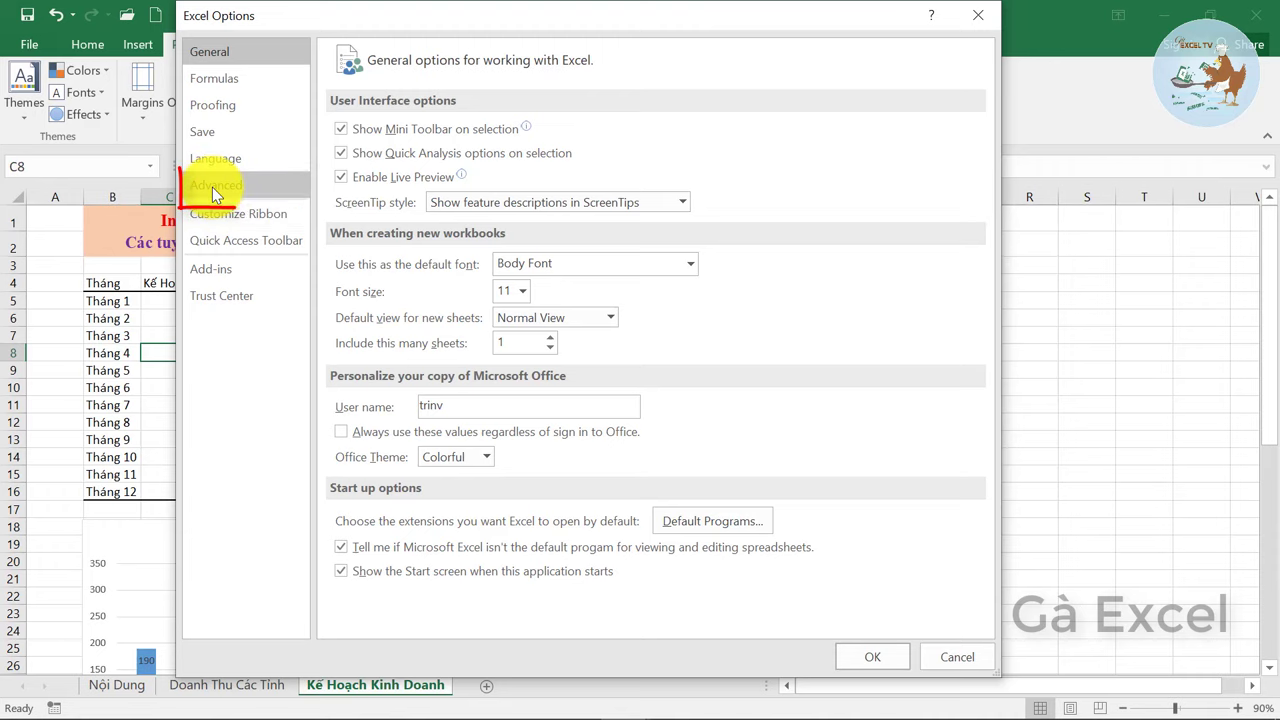
click(213, 186)
drag(982, 95, 990, 235)
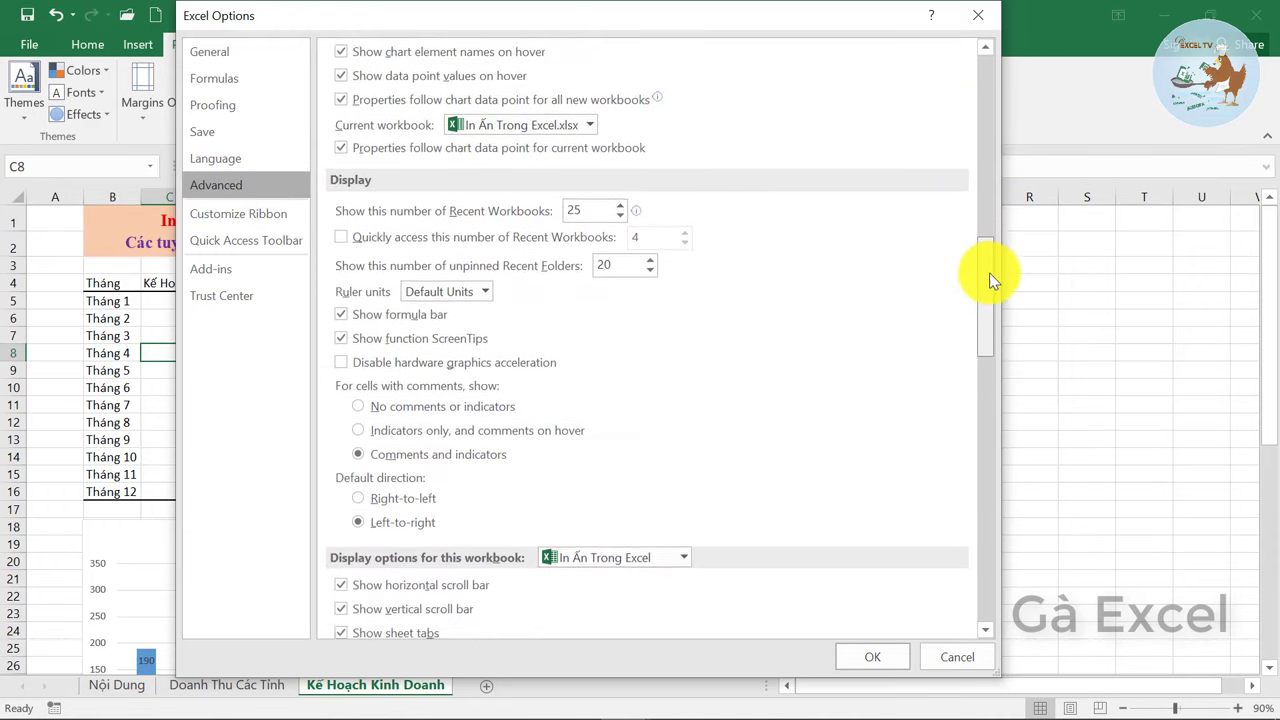
drag(990, 235, 991, 278)
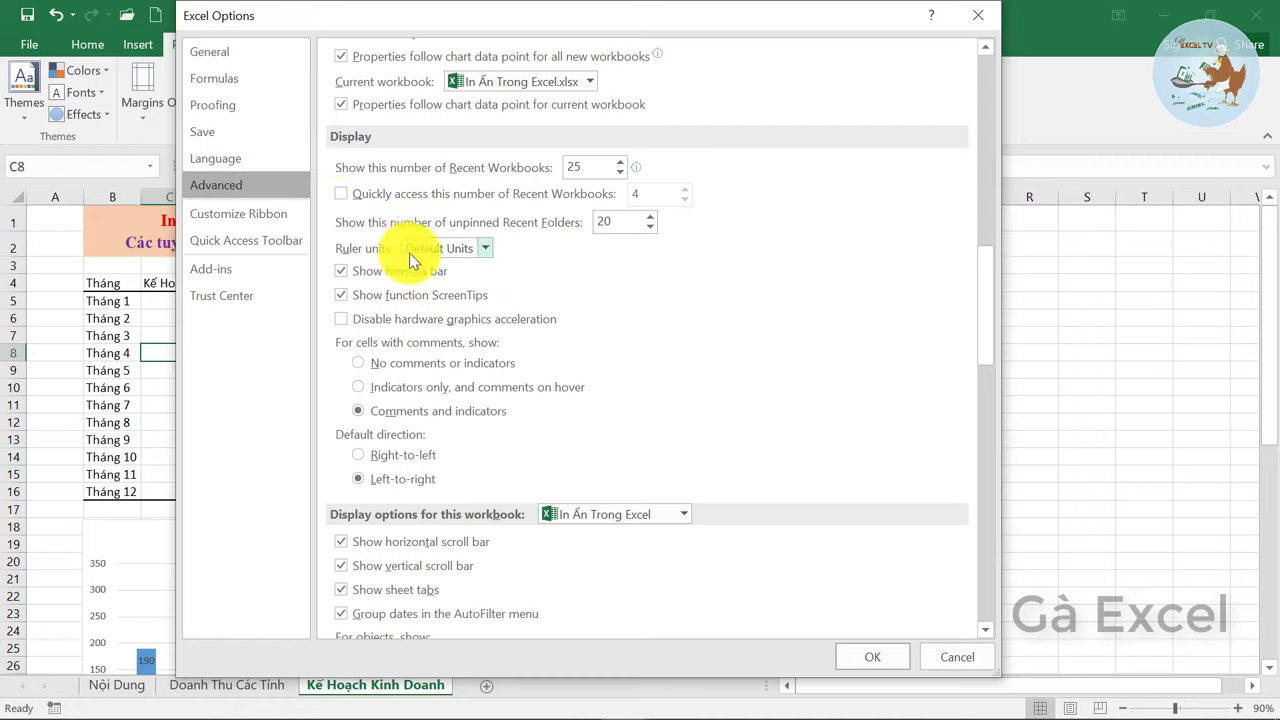
click(481, 248)
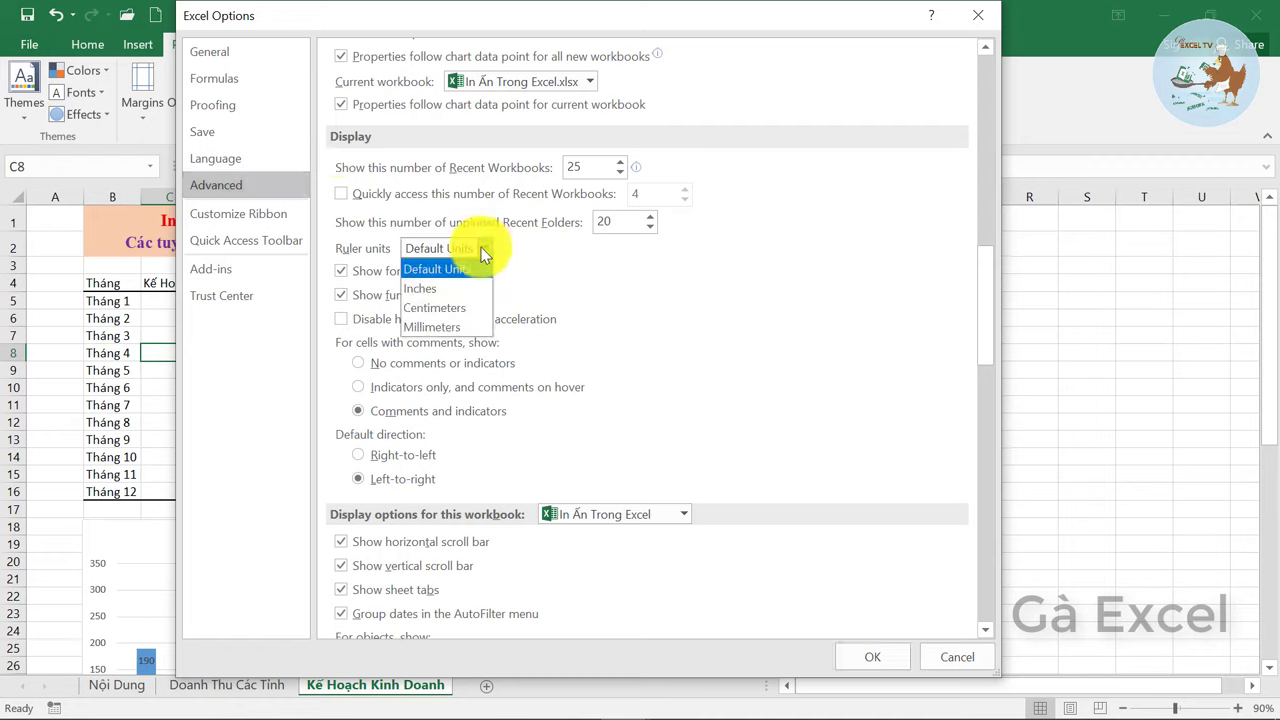
click(452, 316)
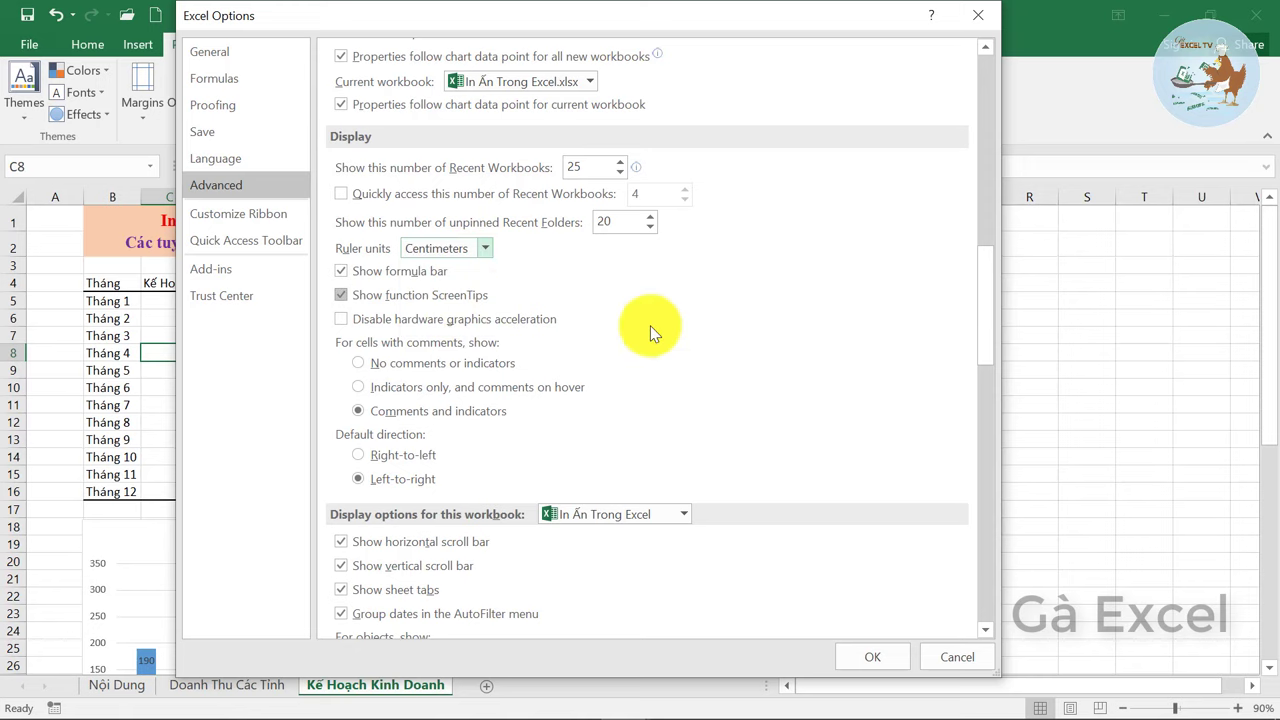
click(880, 664)
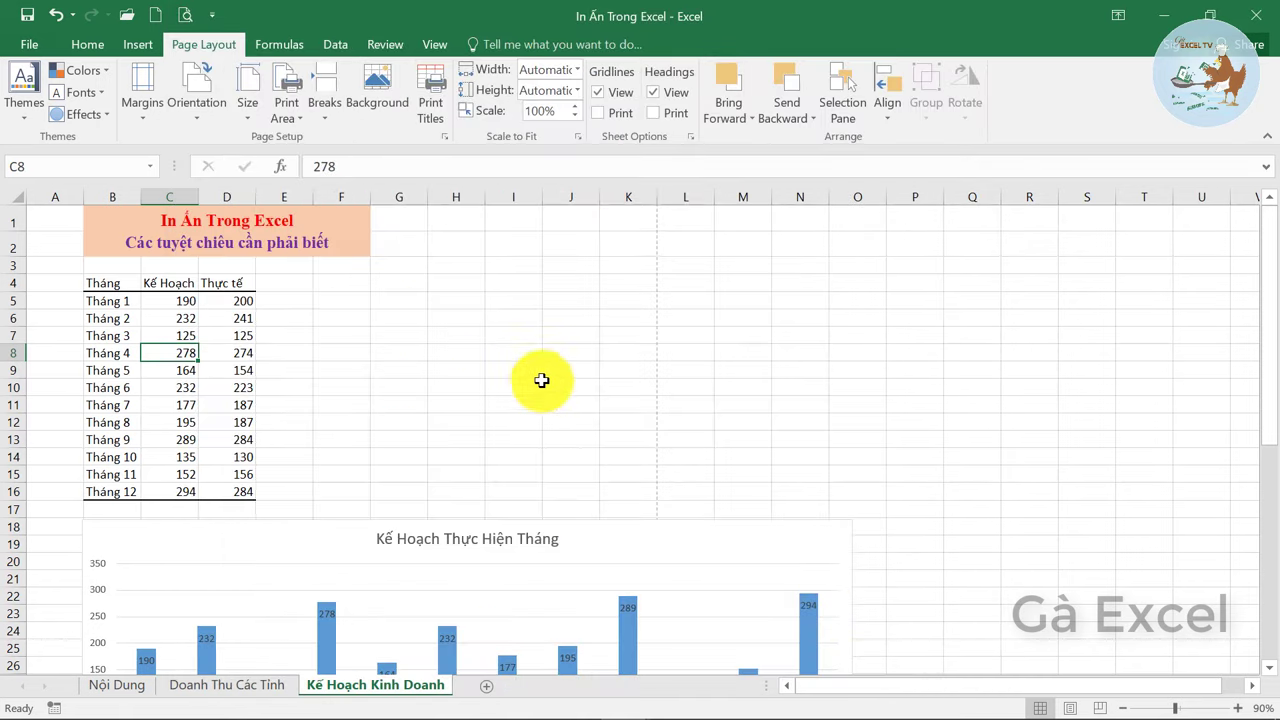
Show Kế Hoạch Kinh Doanh's margin presets, with the custom setting now at top 1.4, left 0.84 cm
click(140, 118)
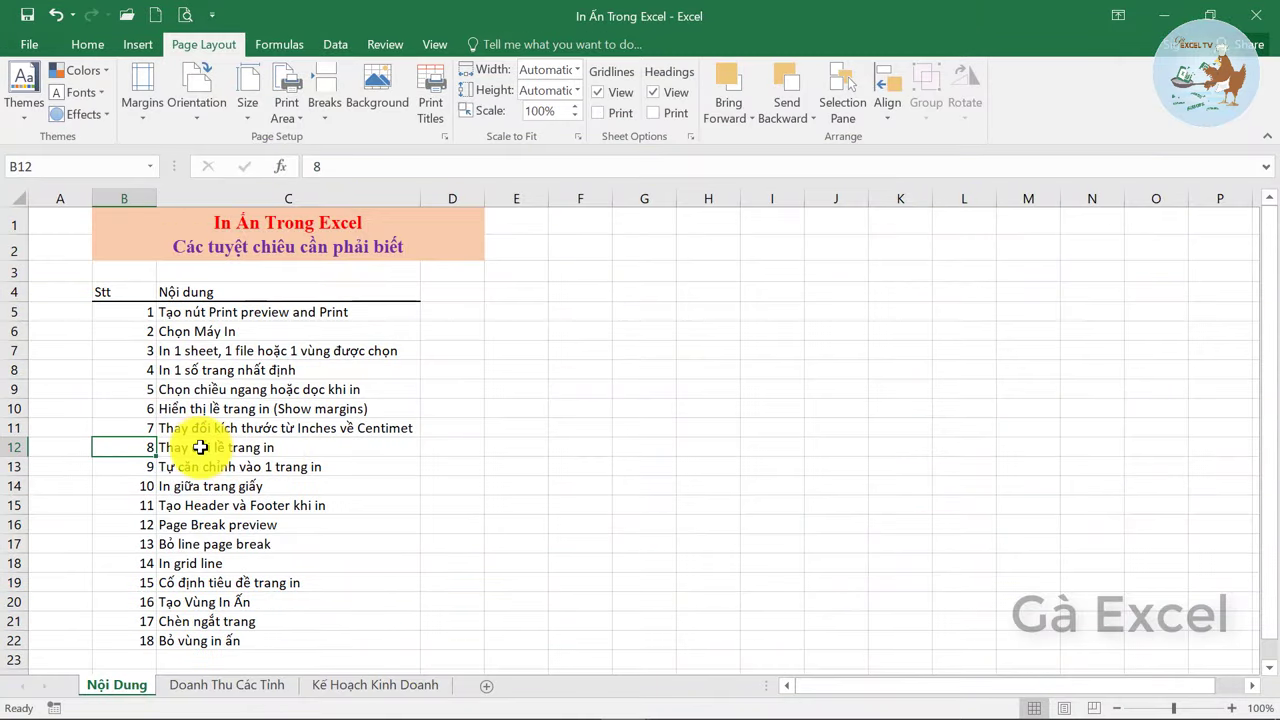
click(337, 686)
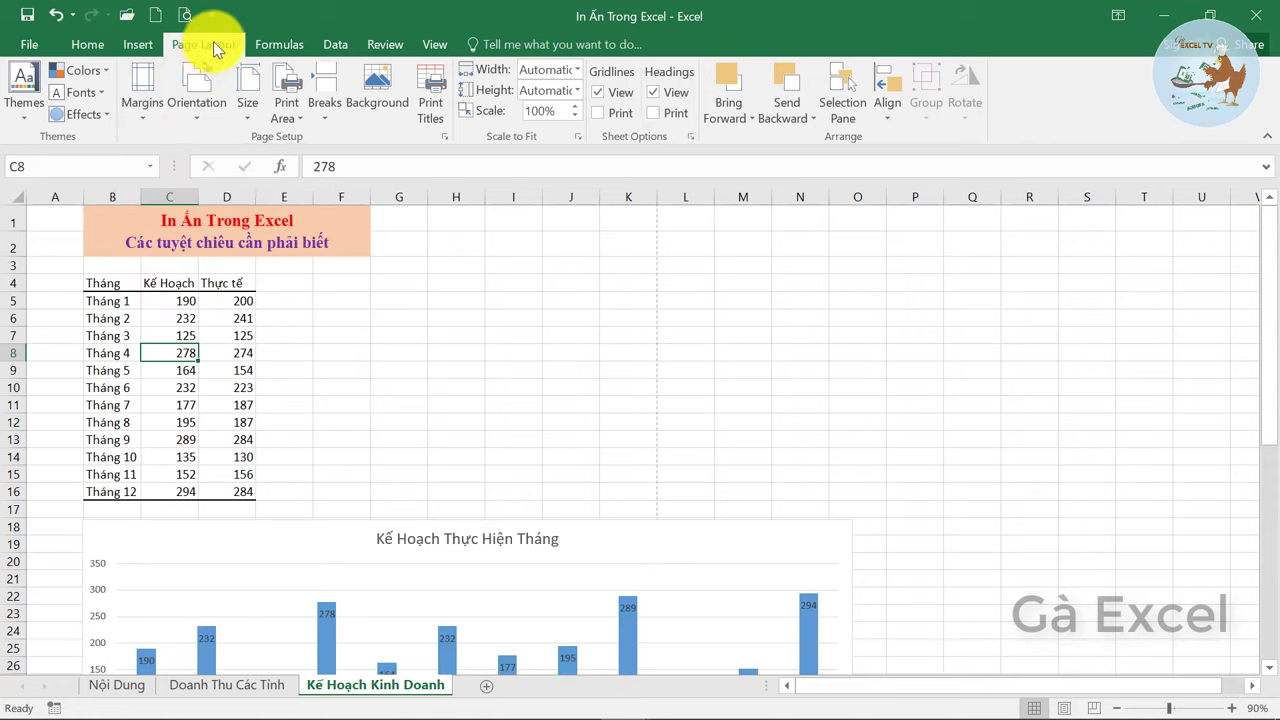
click(142, 116)
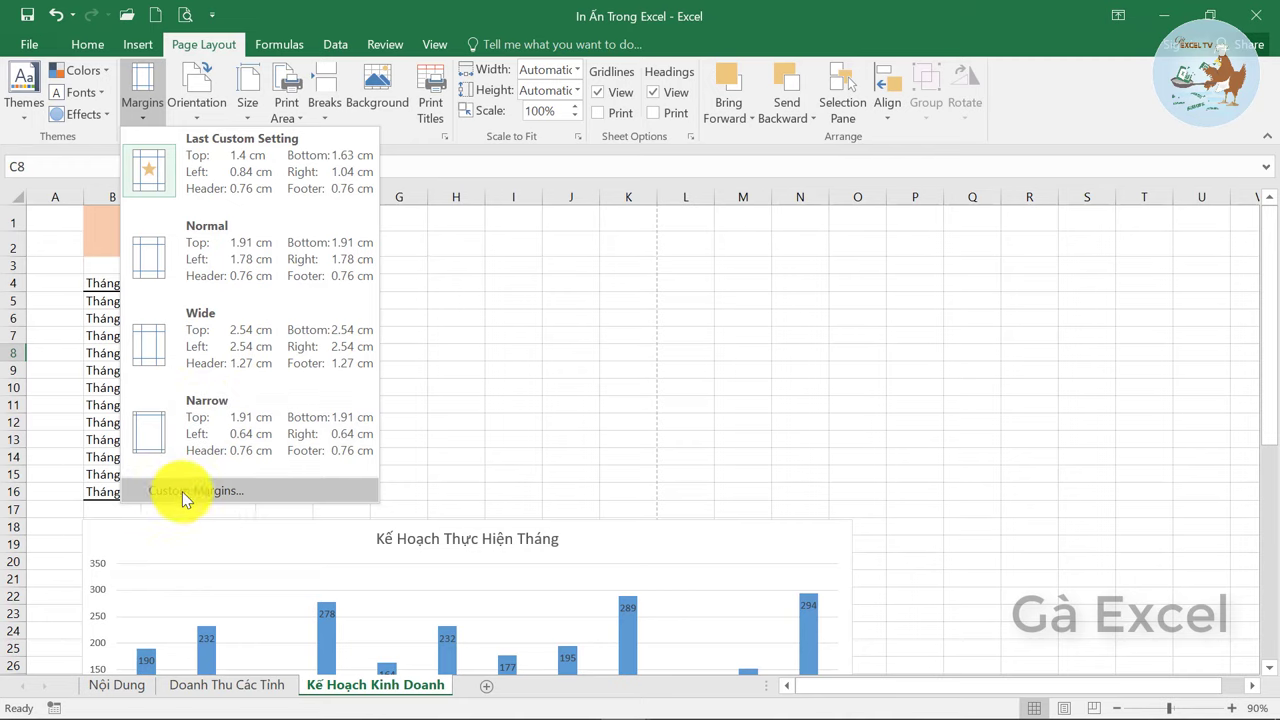
In Custom Margins, go over the header, right, left, bottom and footer margin fields
click(208, 489)
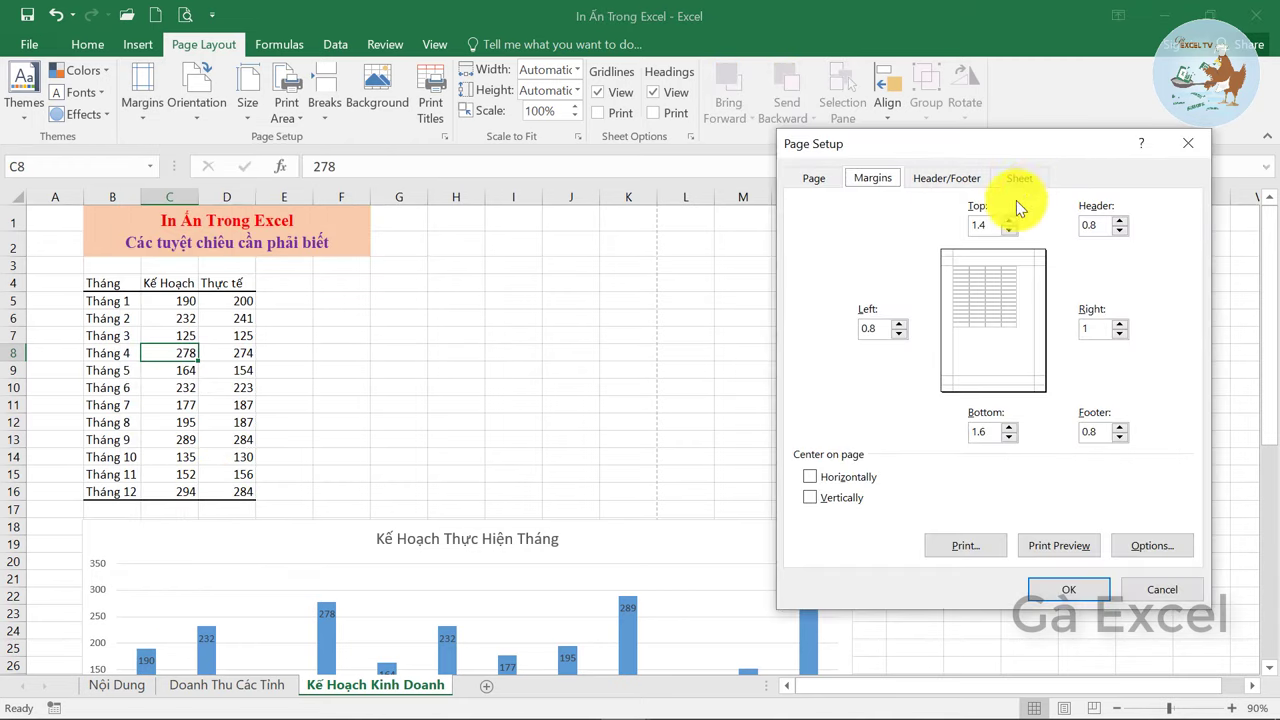
click(1100, 231)
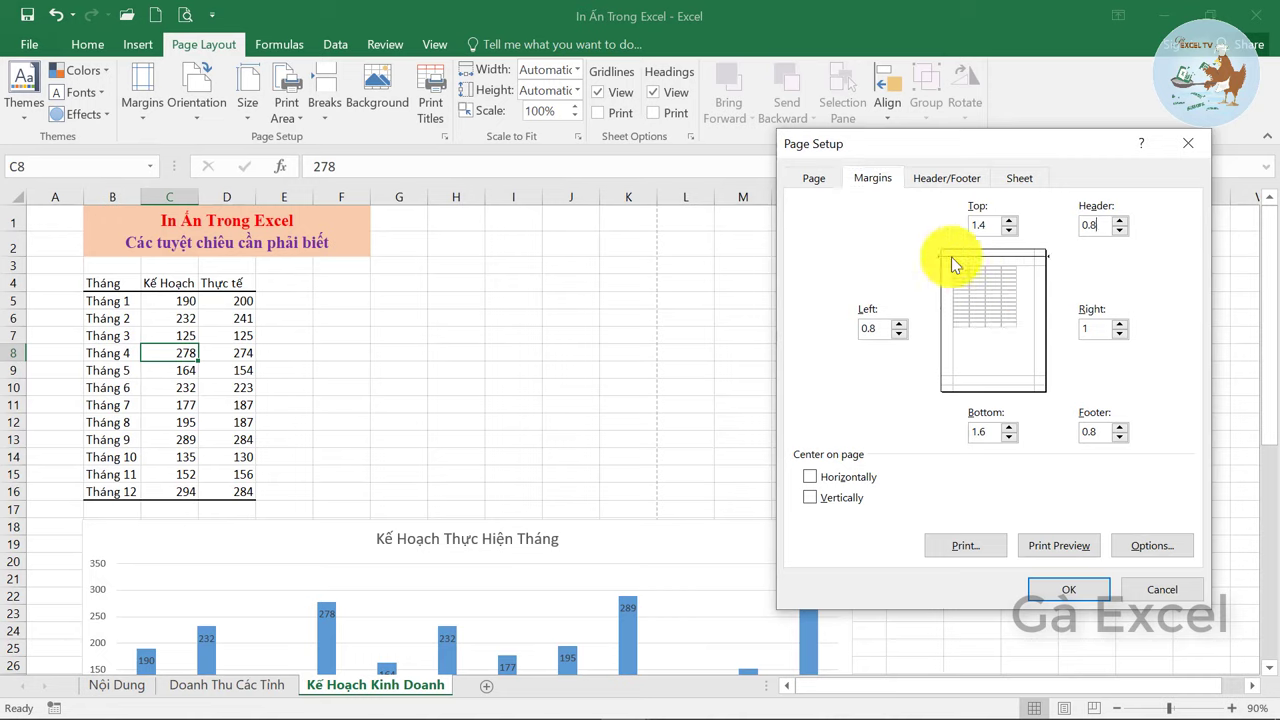
click(1096, 329)
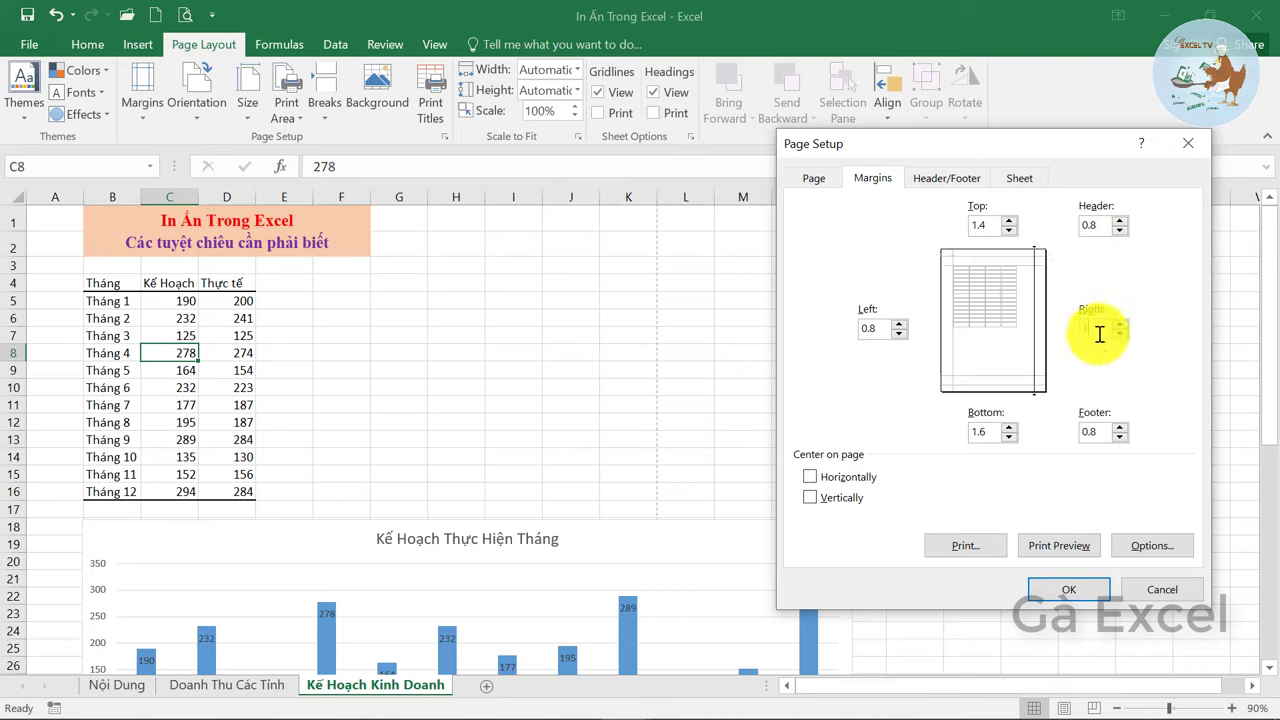
click(889, 328)
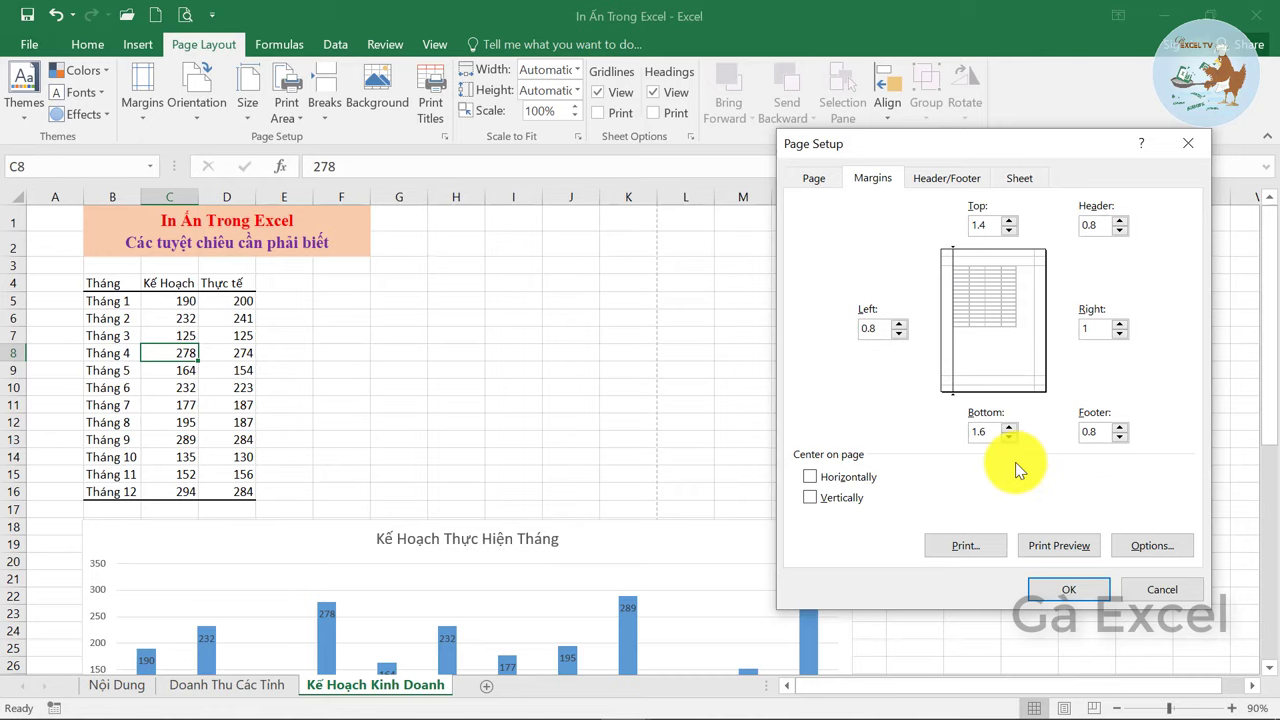
click(996, 432)
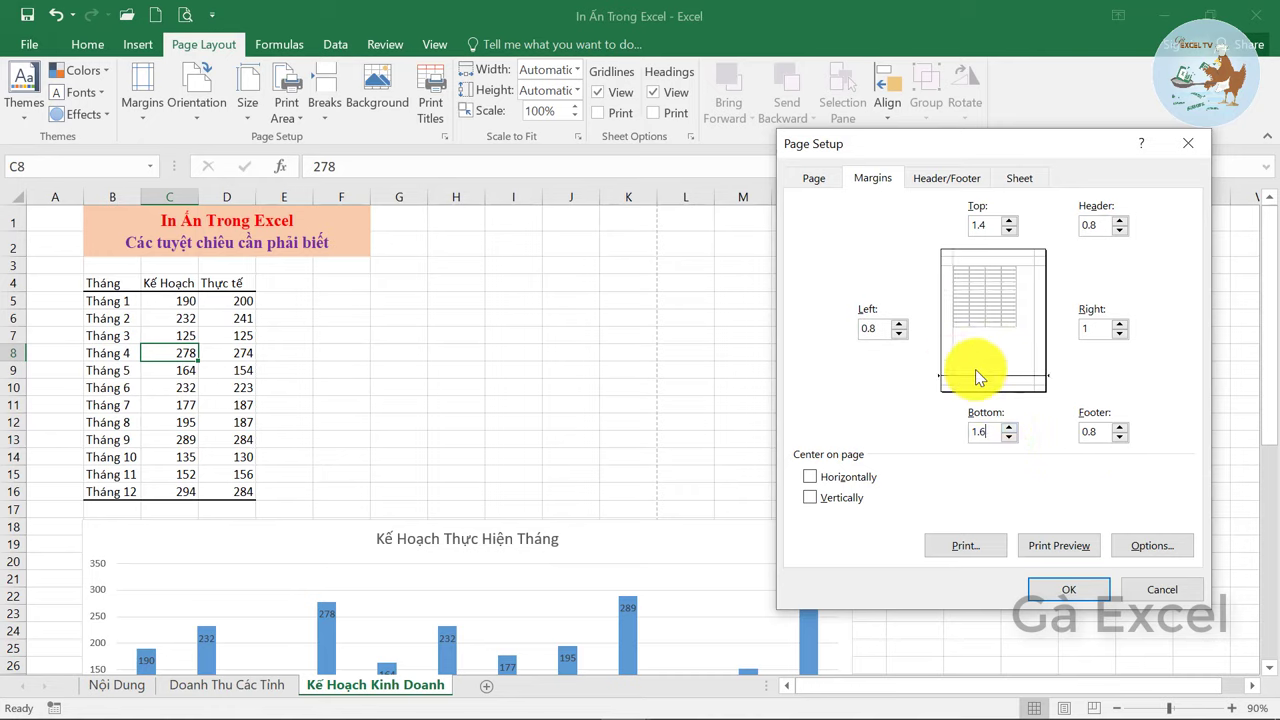
click(1098, 432)
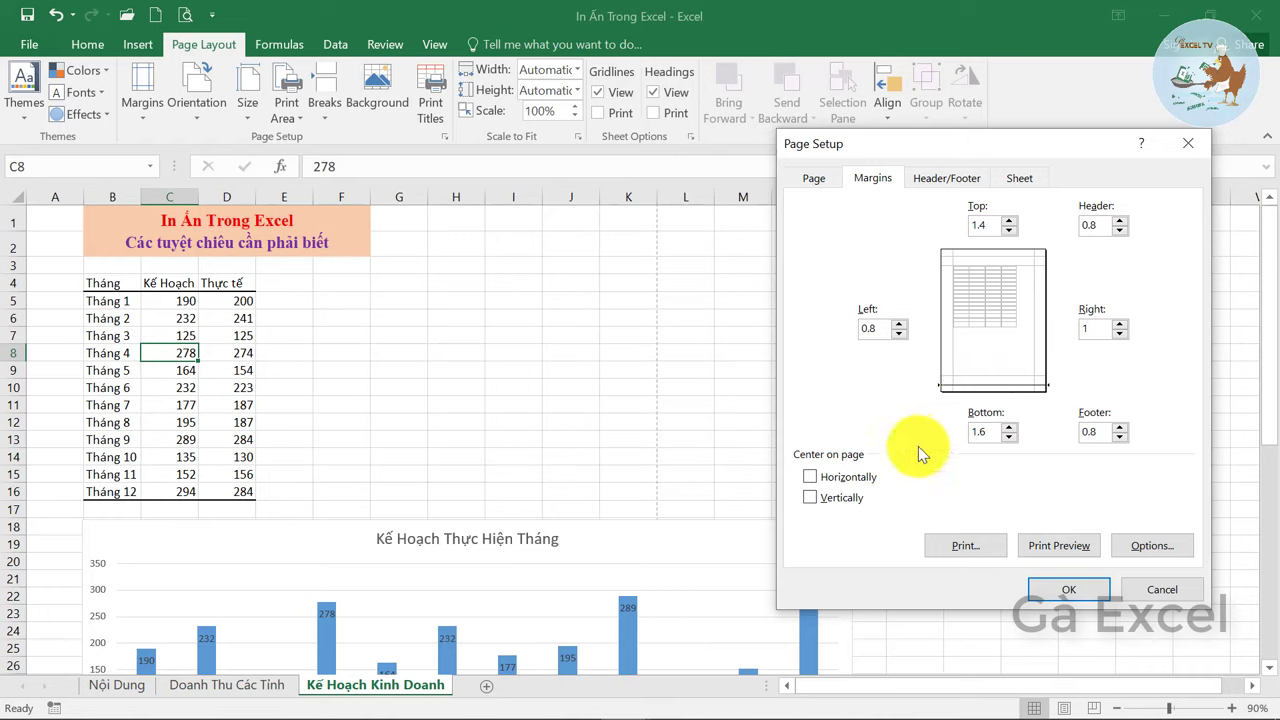
Set the top margin to 0.4, right to 0.5 and left to 0.6 cm, and apply
click(1008, 232)
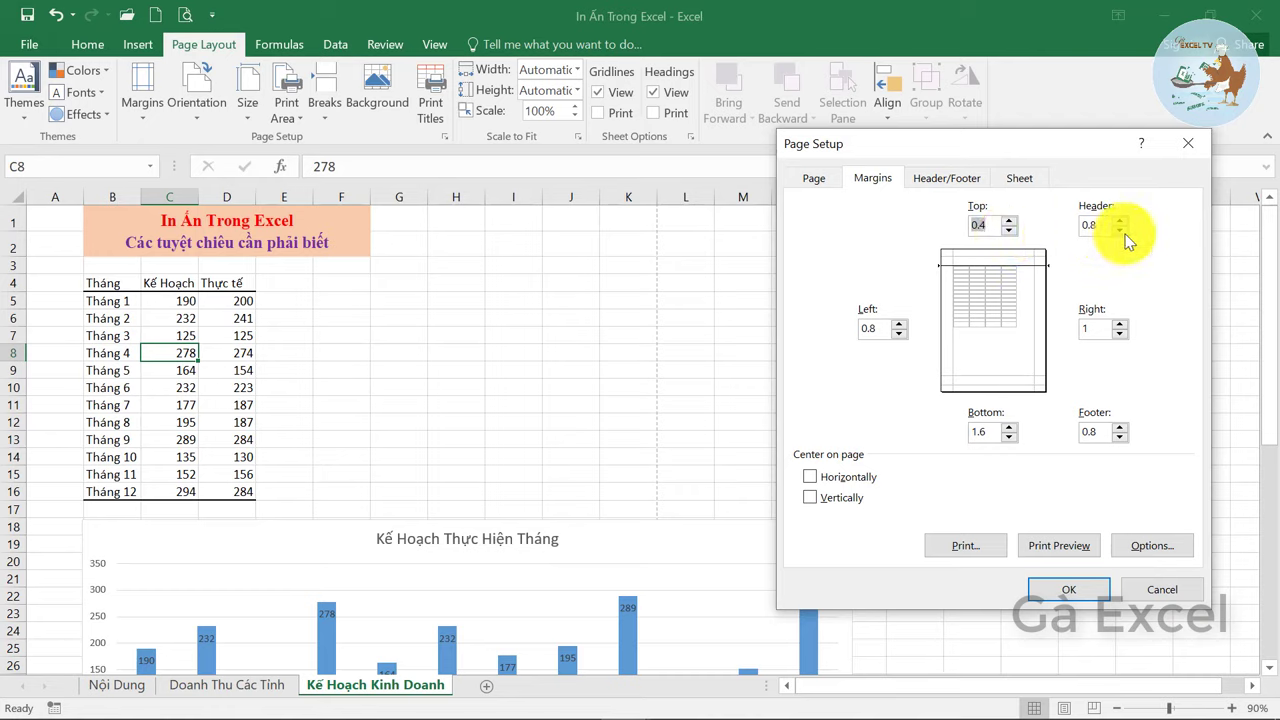
click(1121, 336)
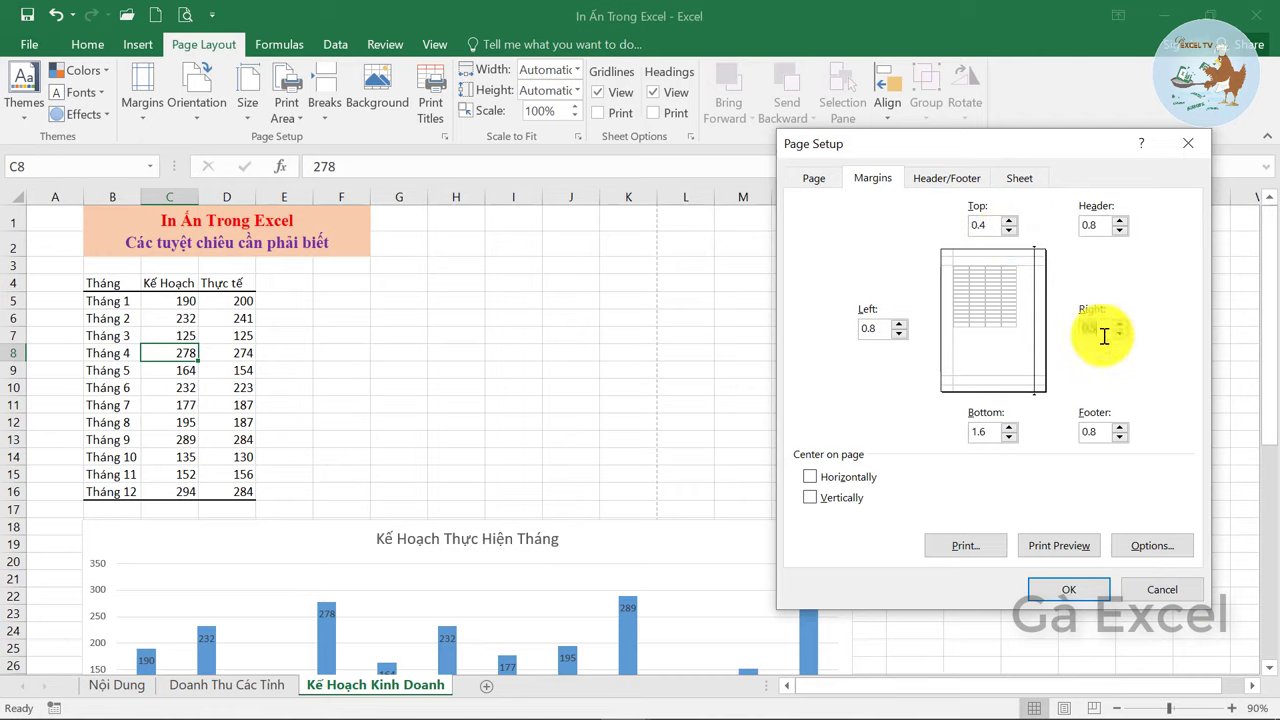
click(898, 334)
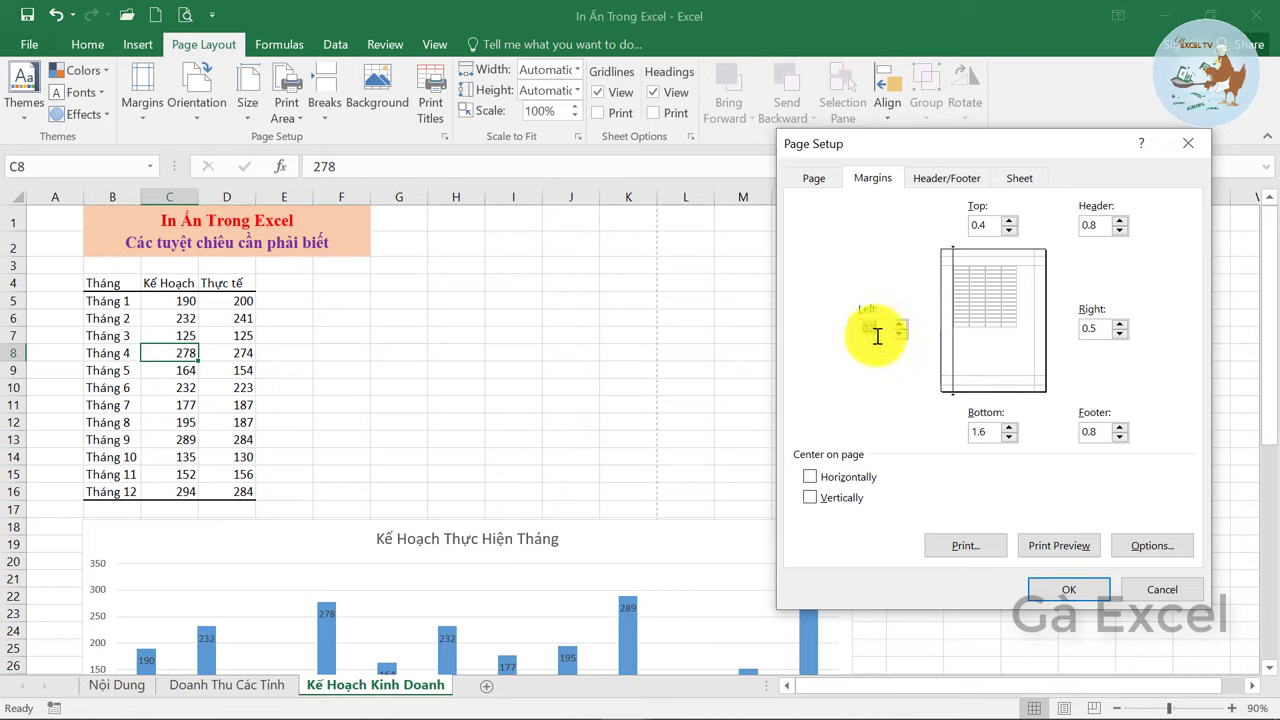
text(0)
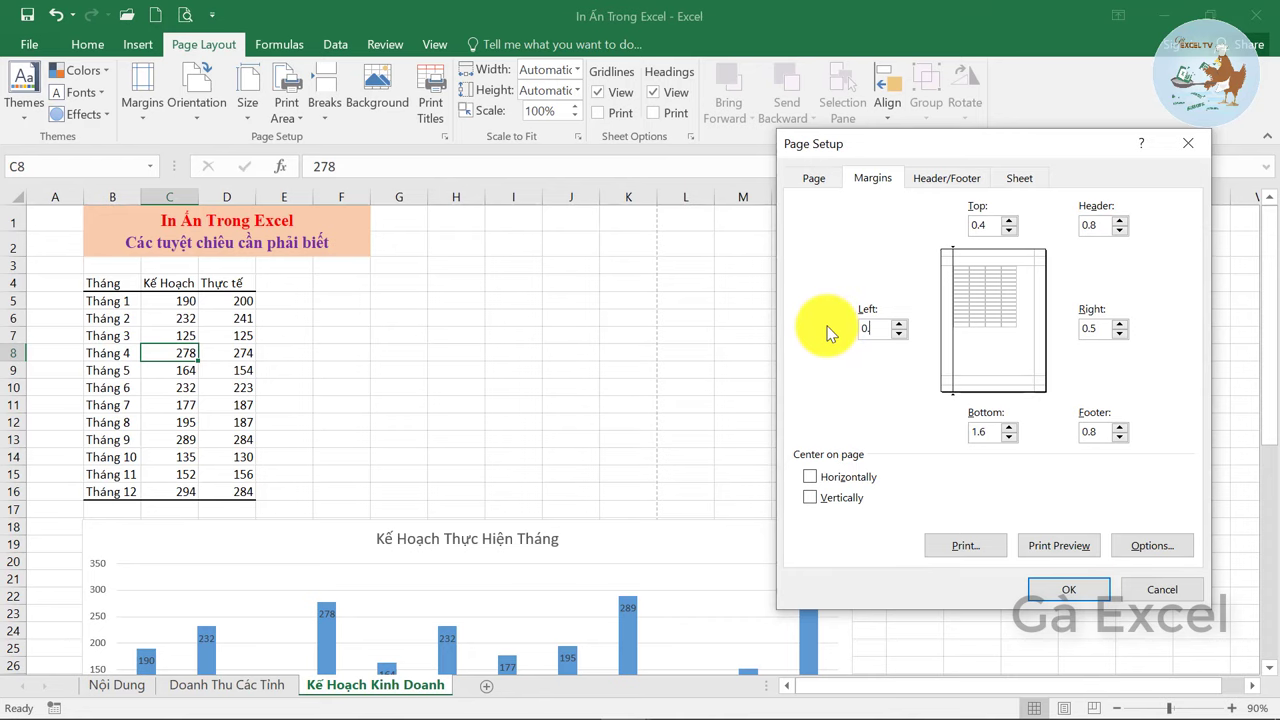
key(Return)
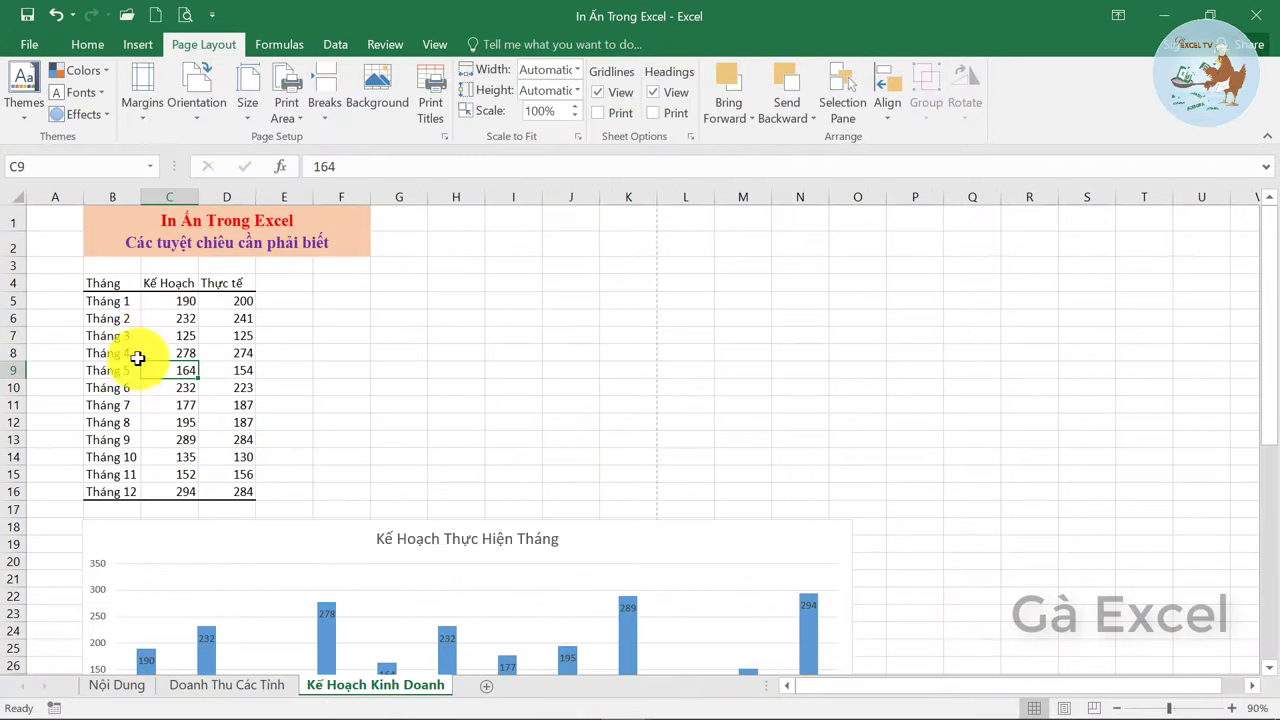
Preview the Kế Hoạch Kinh Doanh printout, checking page 2 and then page 1 of 2
click(375, 685)
scroll(343, 394, down, 1)
scroll(343, 394, up, 1)
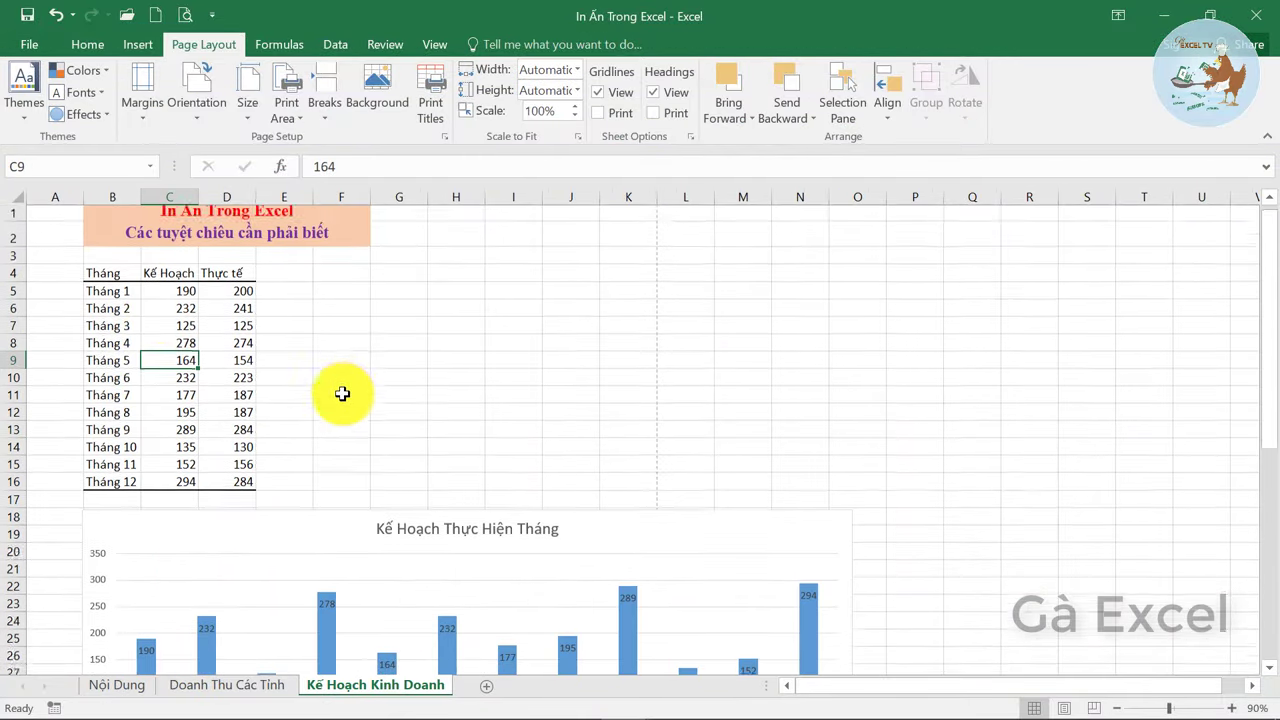
click(180, 18)
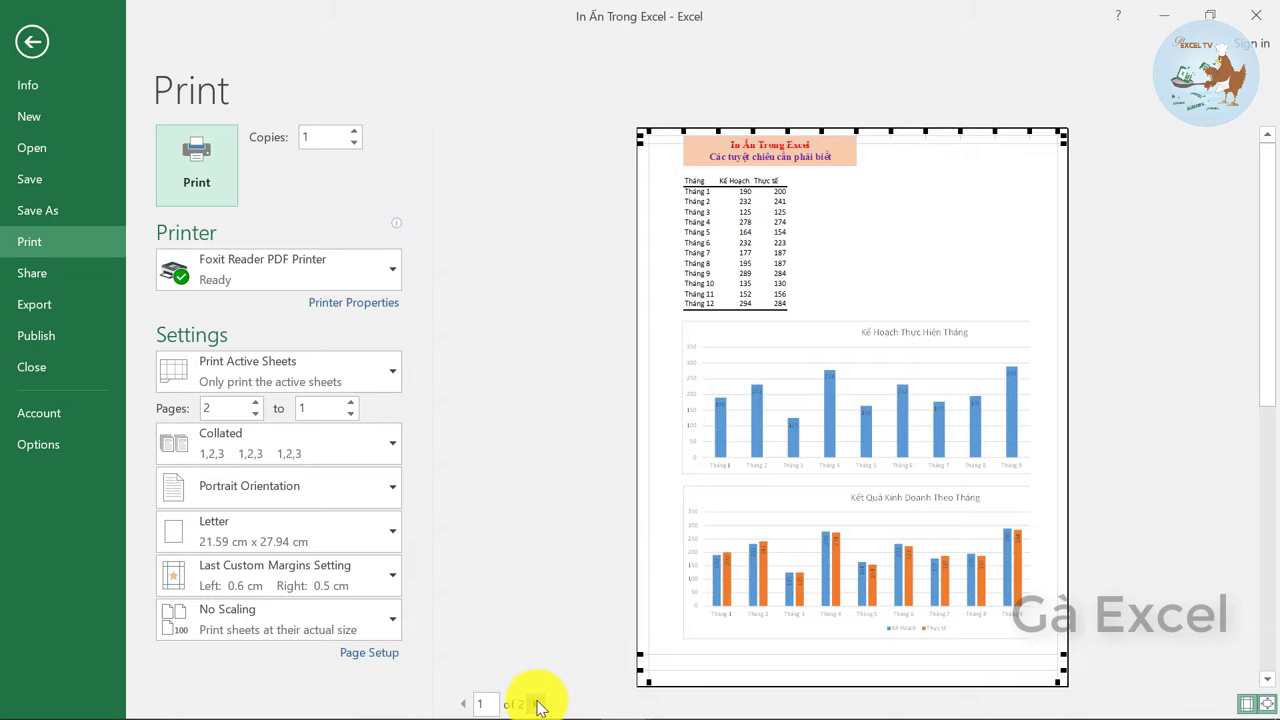
click(538, 707)
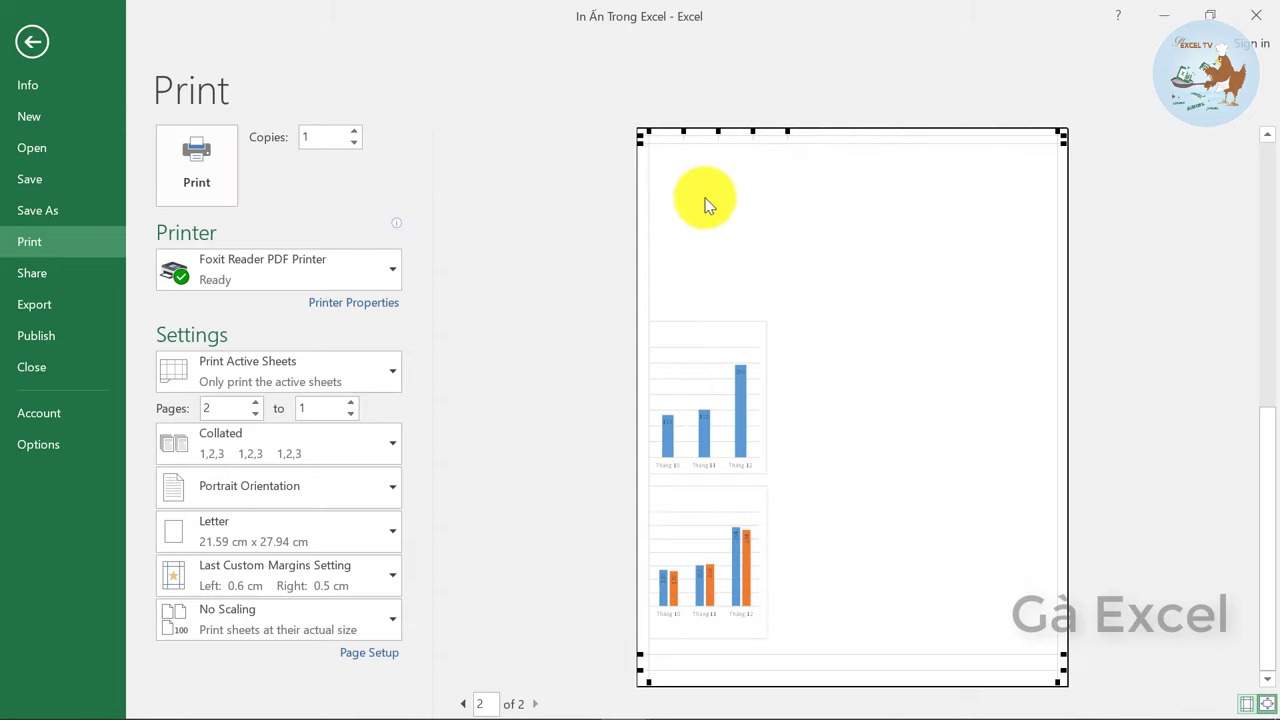
click(463, 704)
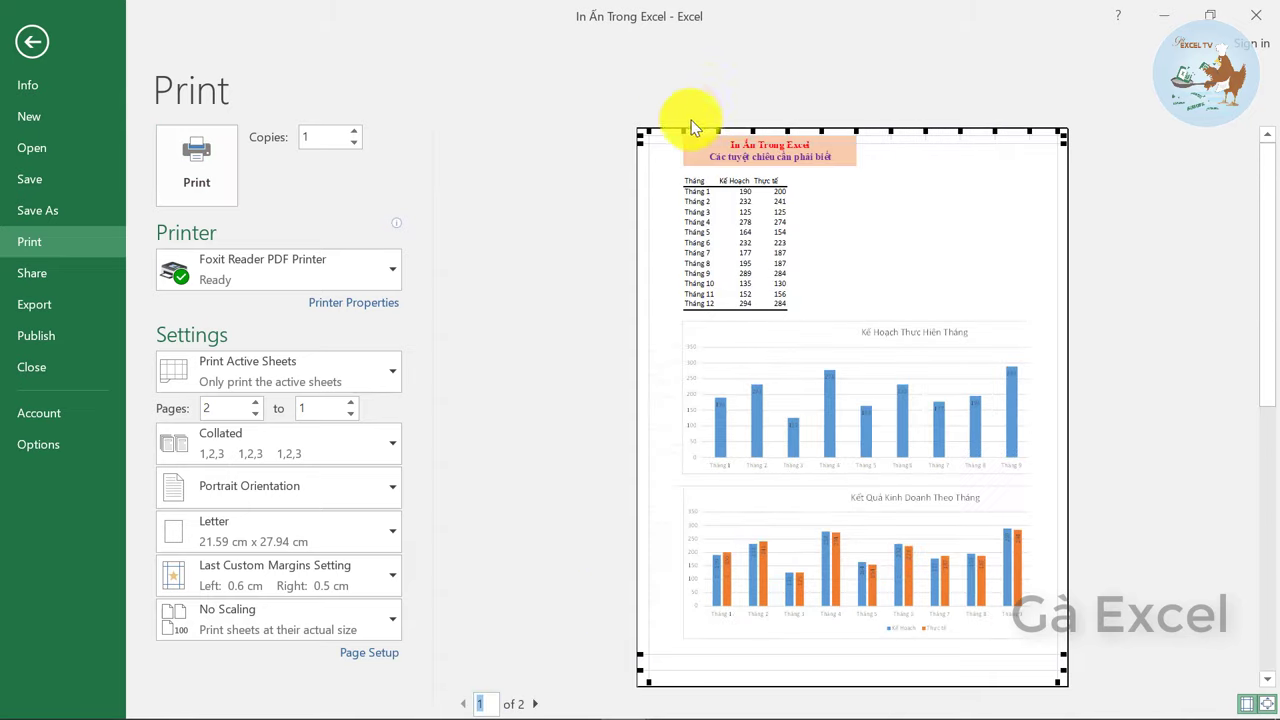
mouse_move(649, 134)
mouse_down()
mouse_move(684, 136)
mouse_move(666, 134)
mouse_up()
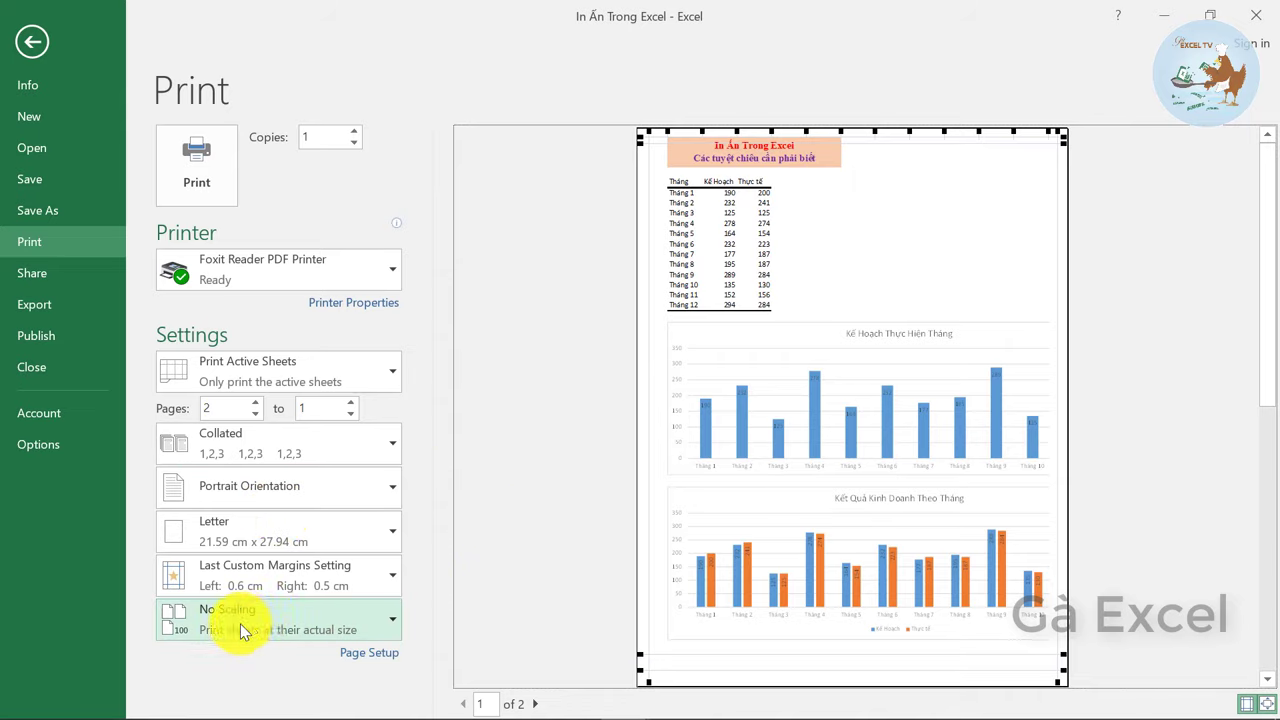
Change the Kế Hoạch Kinh Doanh print scaling from No Scaling to Fit Sheet on One Page
click(214, 626)
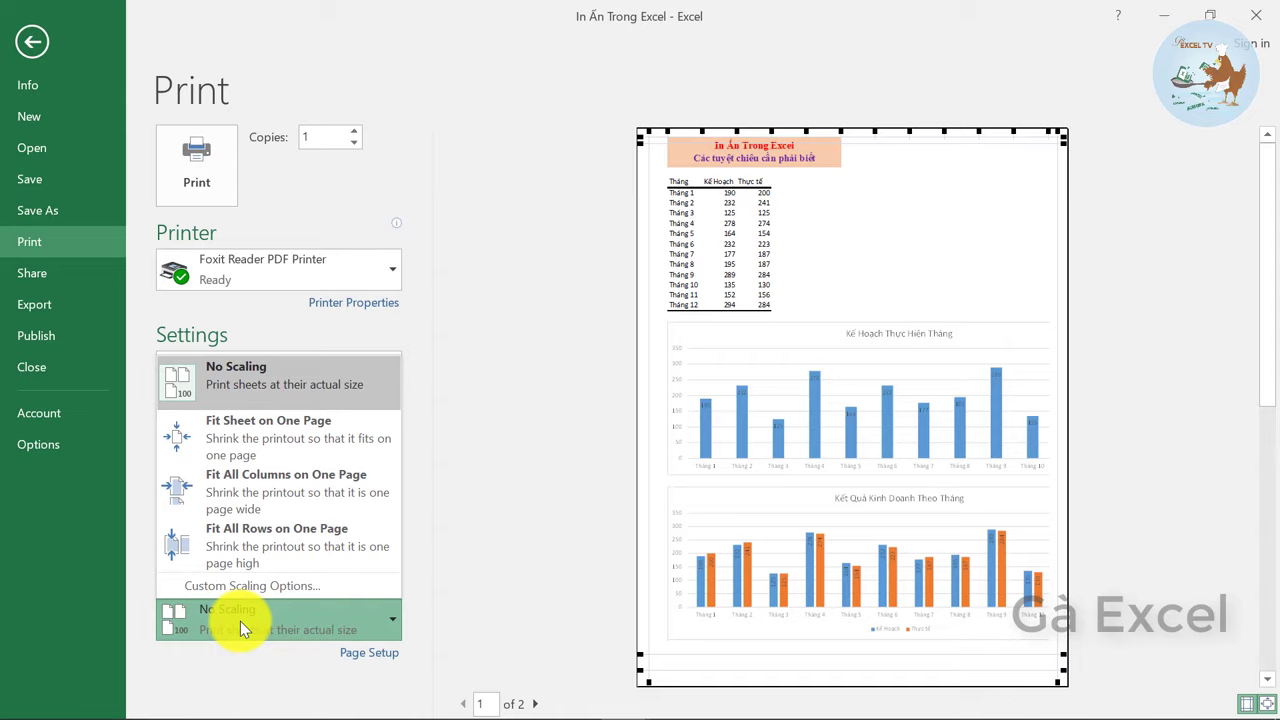
click(283, 442)
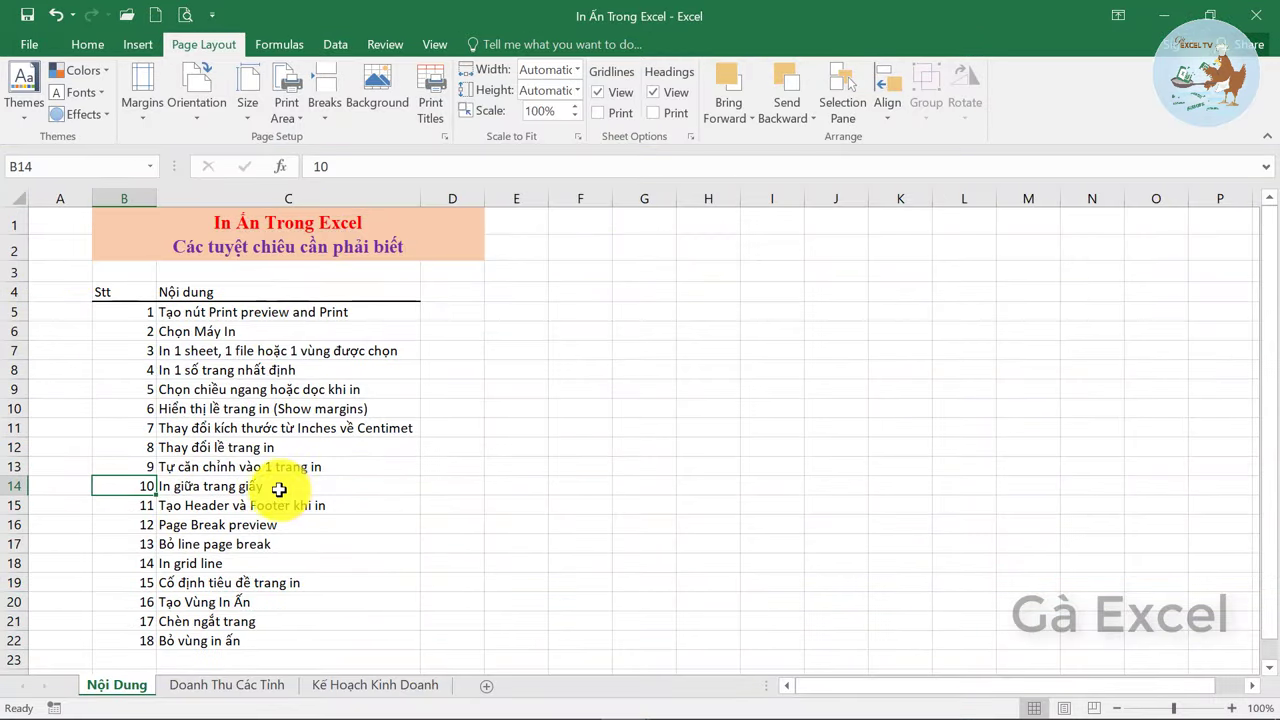
In Nội Dung's Page Setup margins, tick Center on page Horizontally and Vertically, then confirm
click(290, 372)
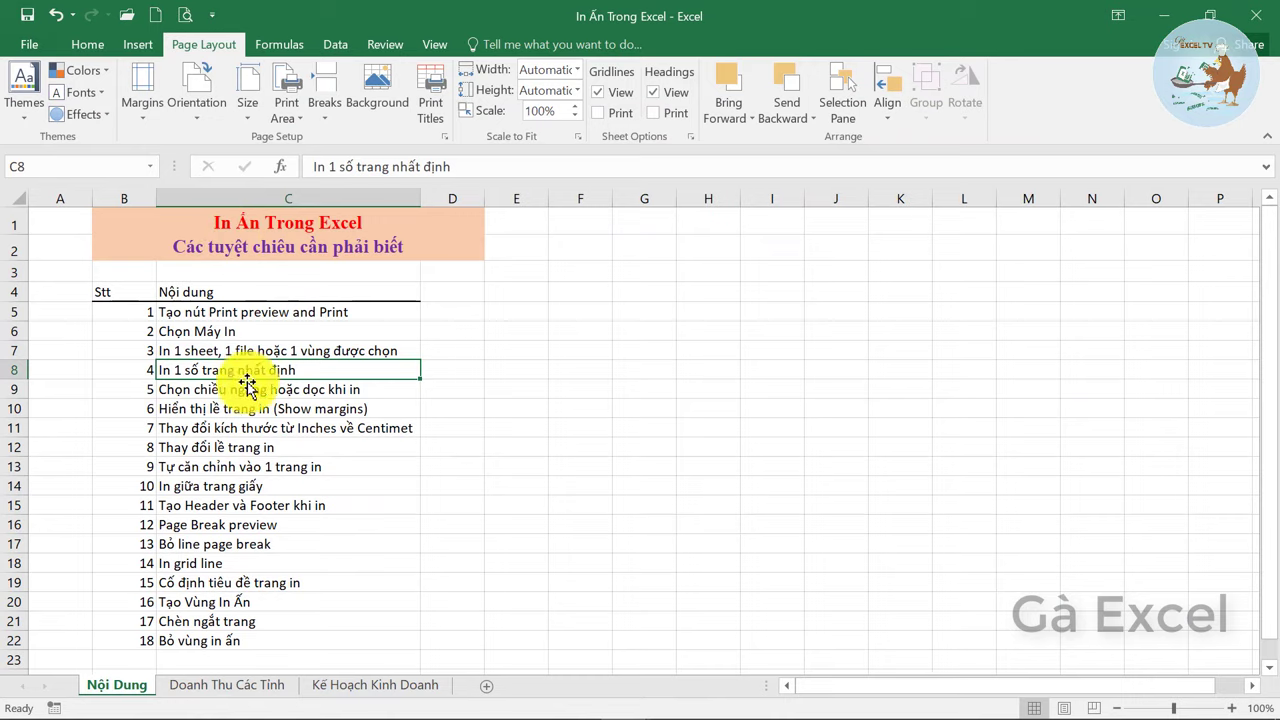
click(185, 16)
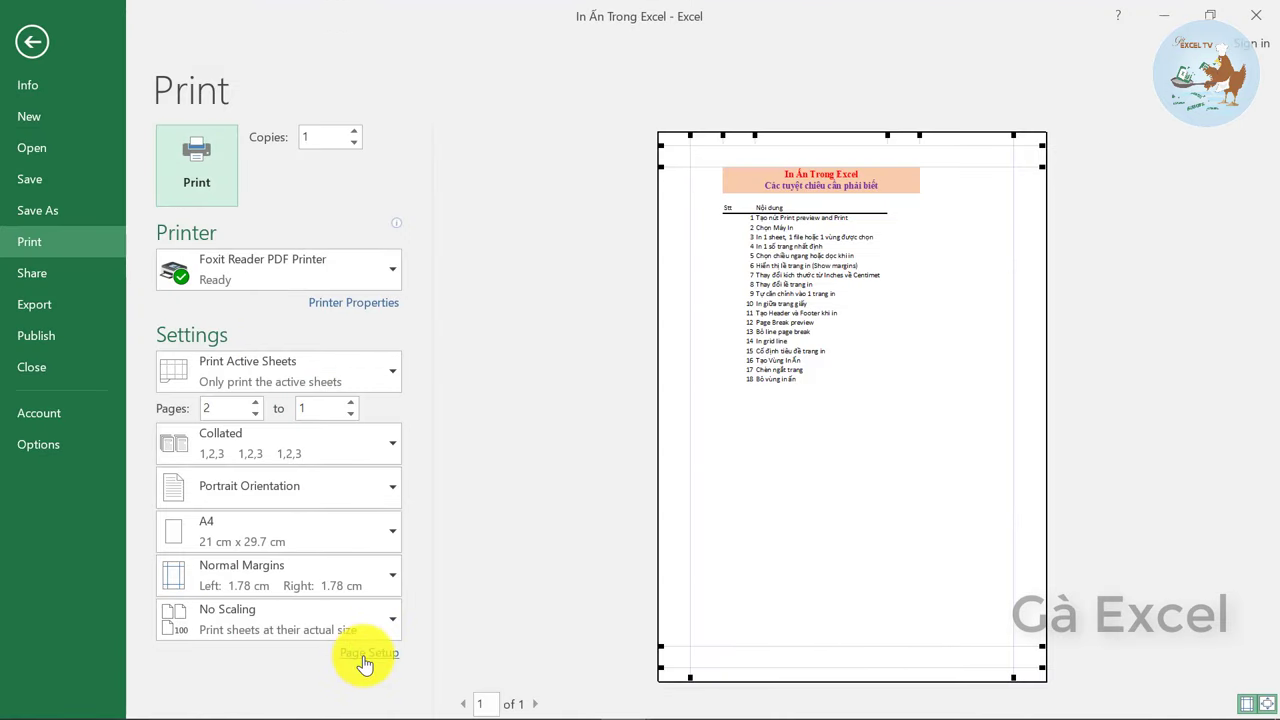
click(364, 654)
mouse_move(893, 138)
mouse_down()
mouse_move(267, 74)
mouse_move(367, 91)
mouse_up()
click(345, 127)
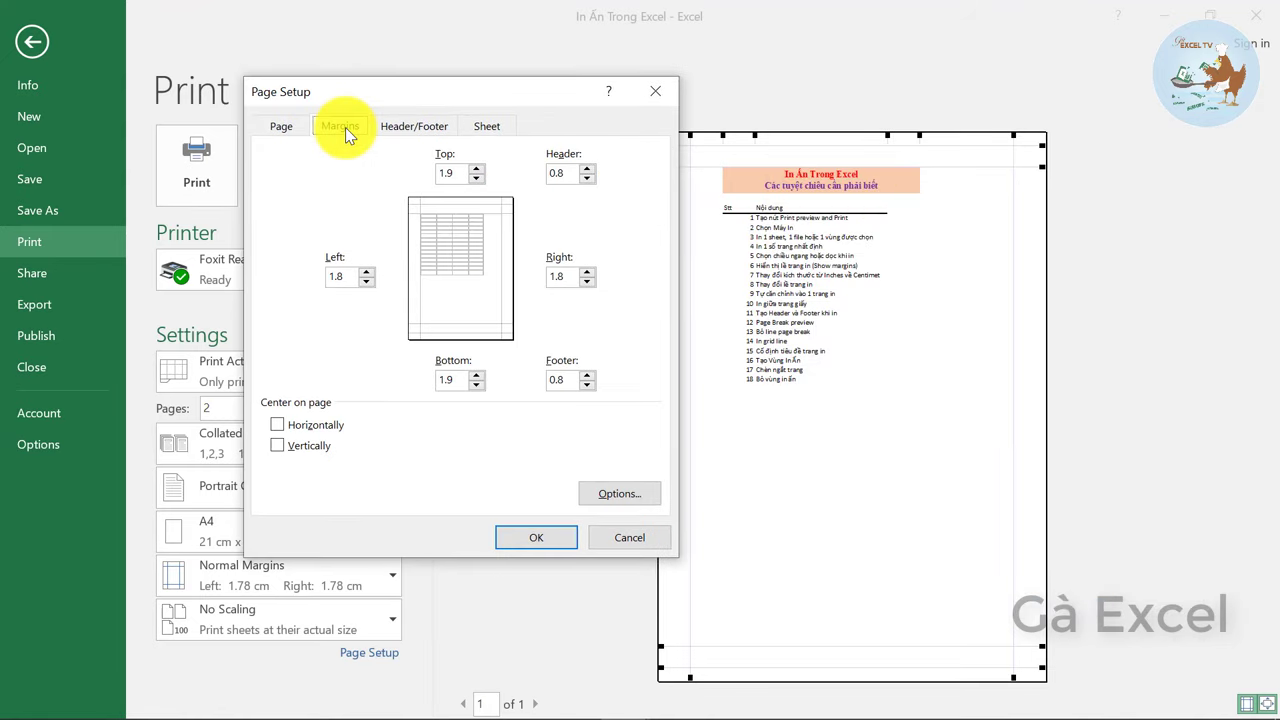
click(299, 430)
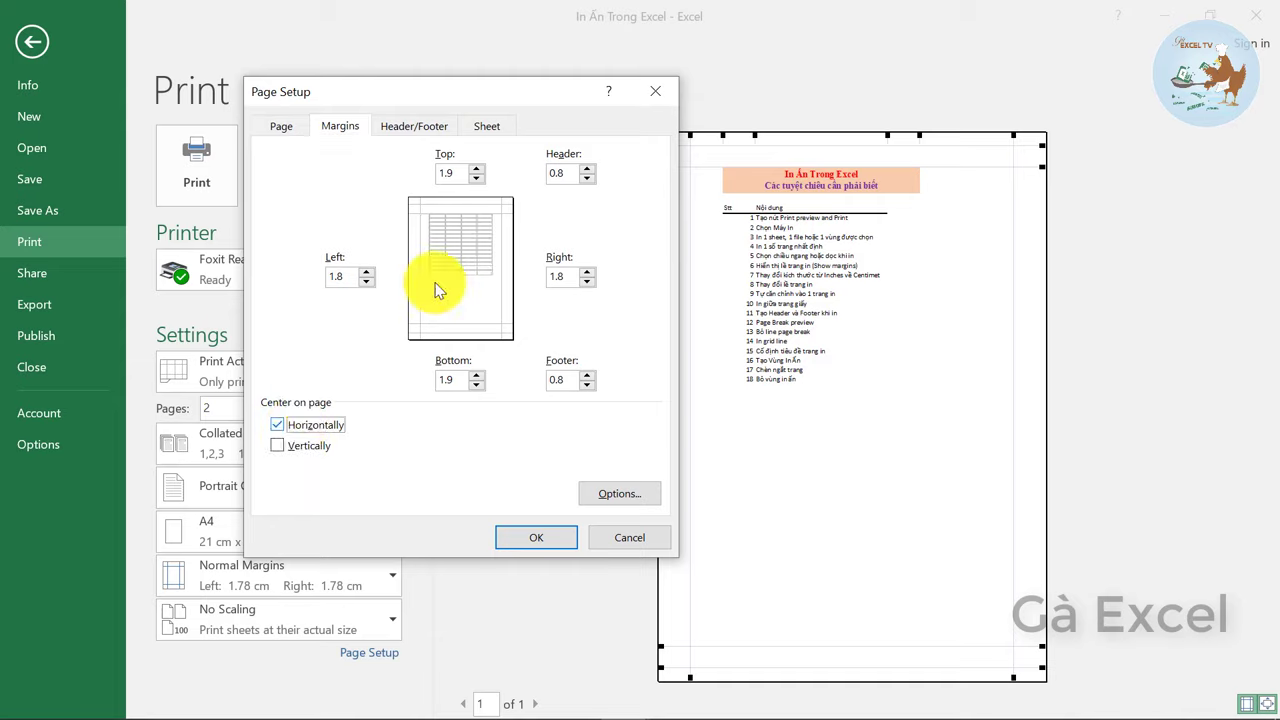
click(308, 446)
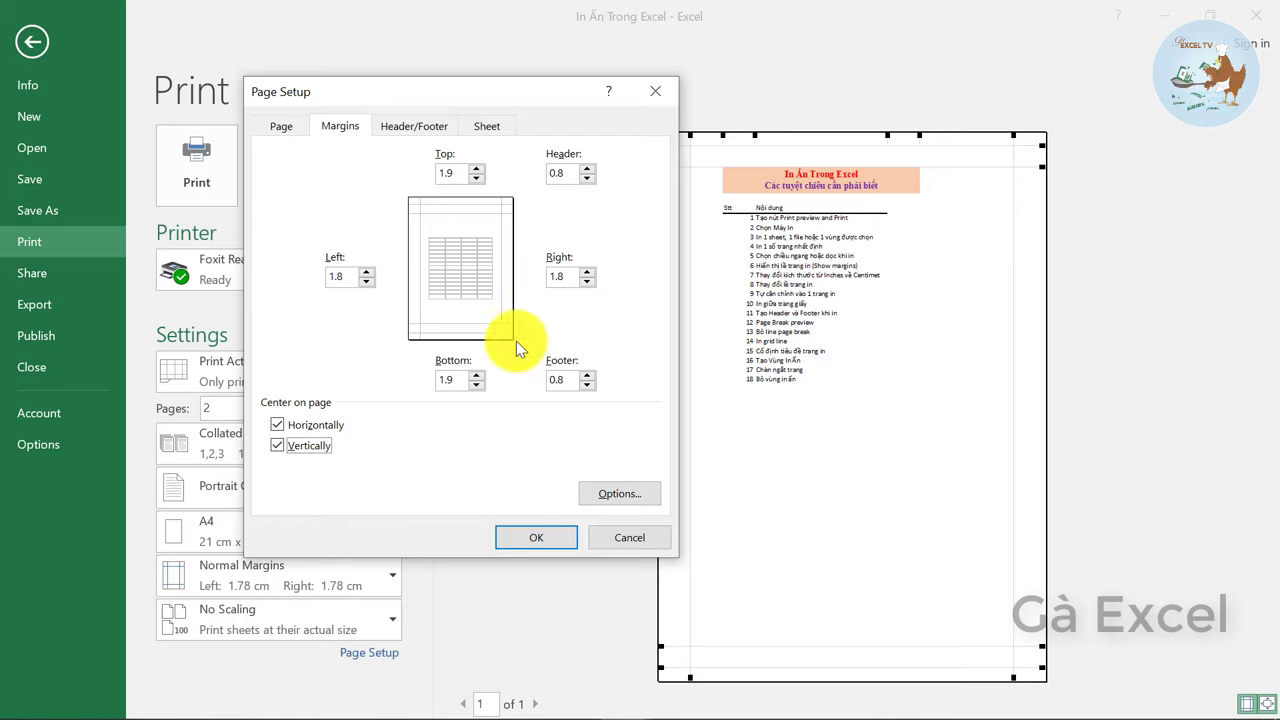
click(546, 541)
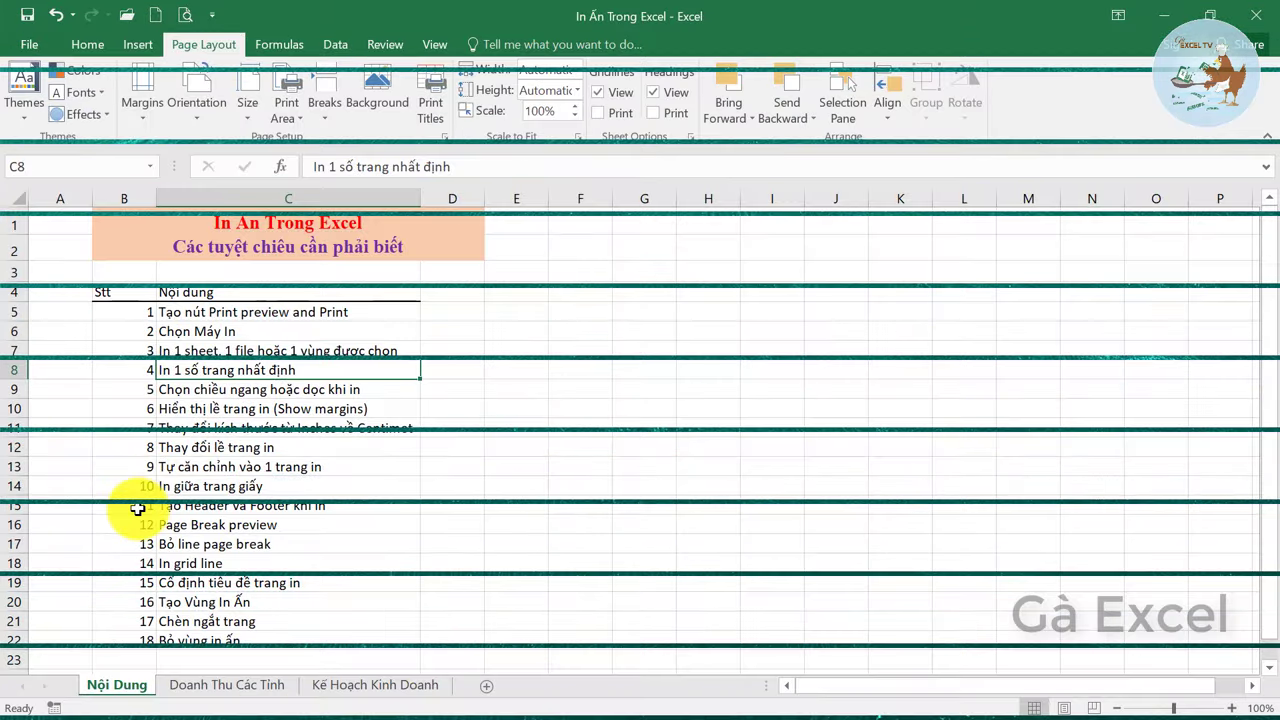
Mark topic 11 in Nội Dung, then open Doanh Thu Các Tỉnh and select a table cell
click(138, 509)
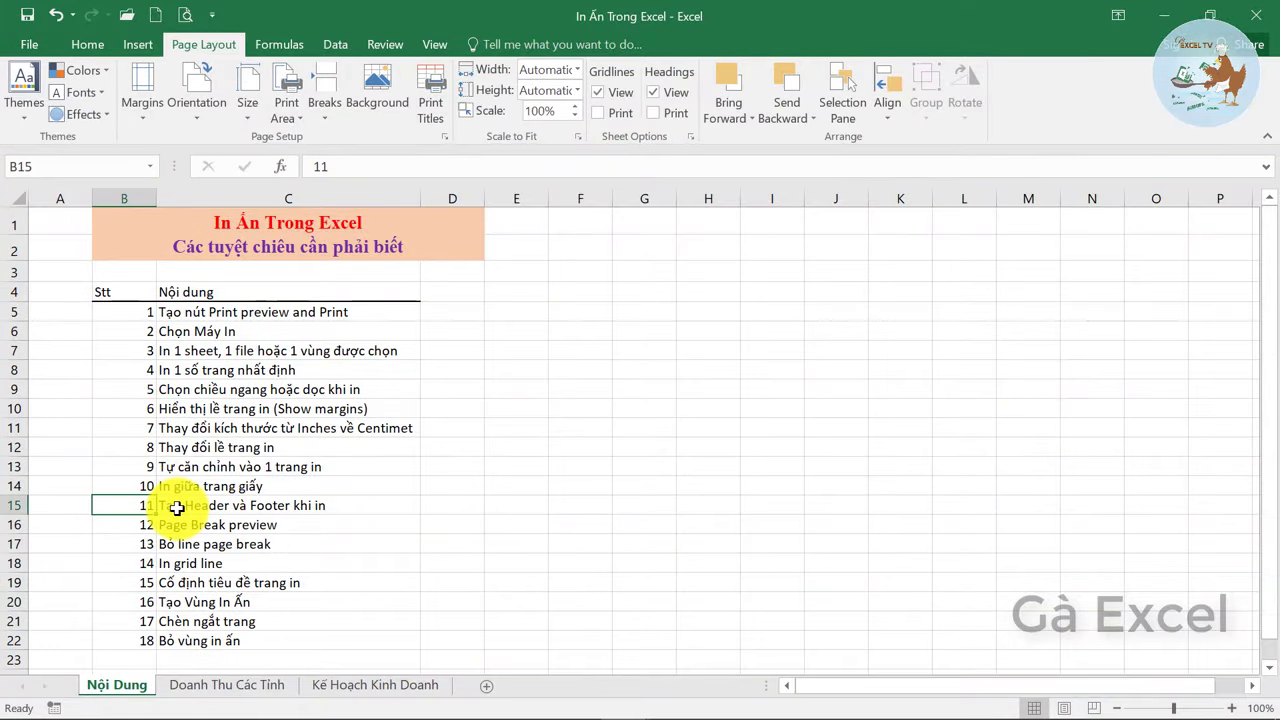
click(198, 686)
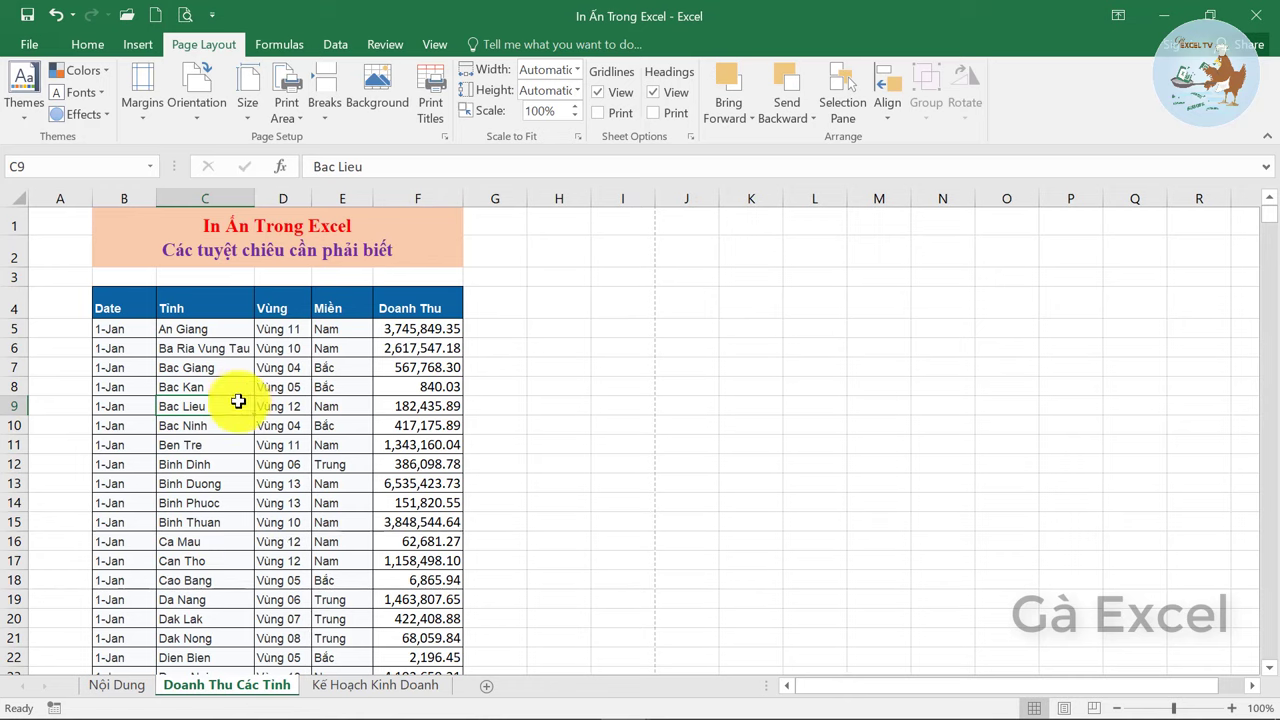
click(242, 465)
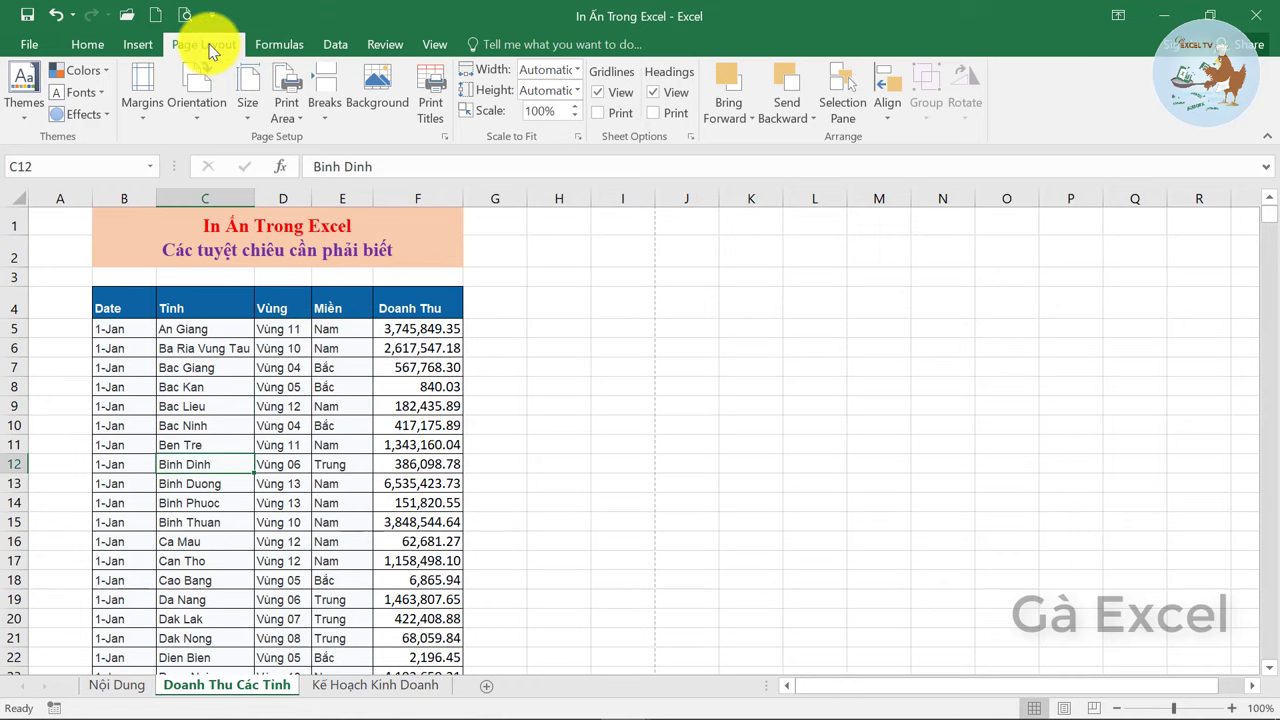
Add a custom header reading 'Gà Excel' in the left section of the revenue sheet
click(436, 104)
drag(436, 99, 715, 128)
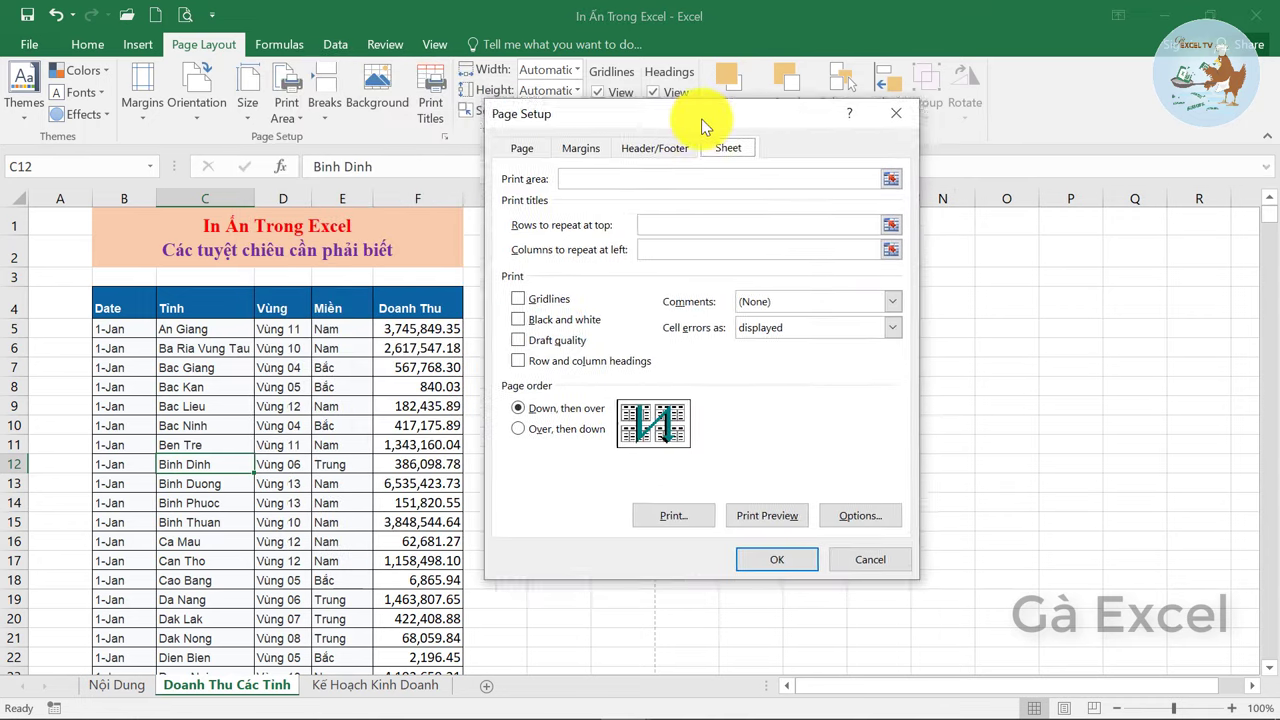
click(686, 156)
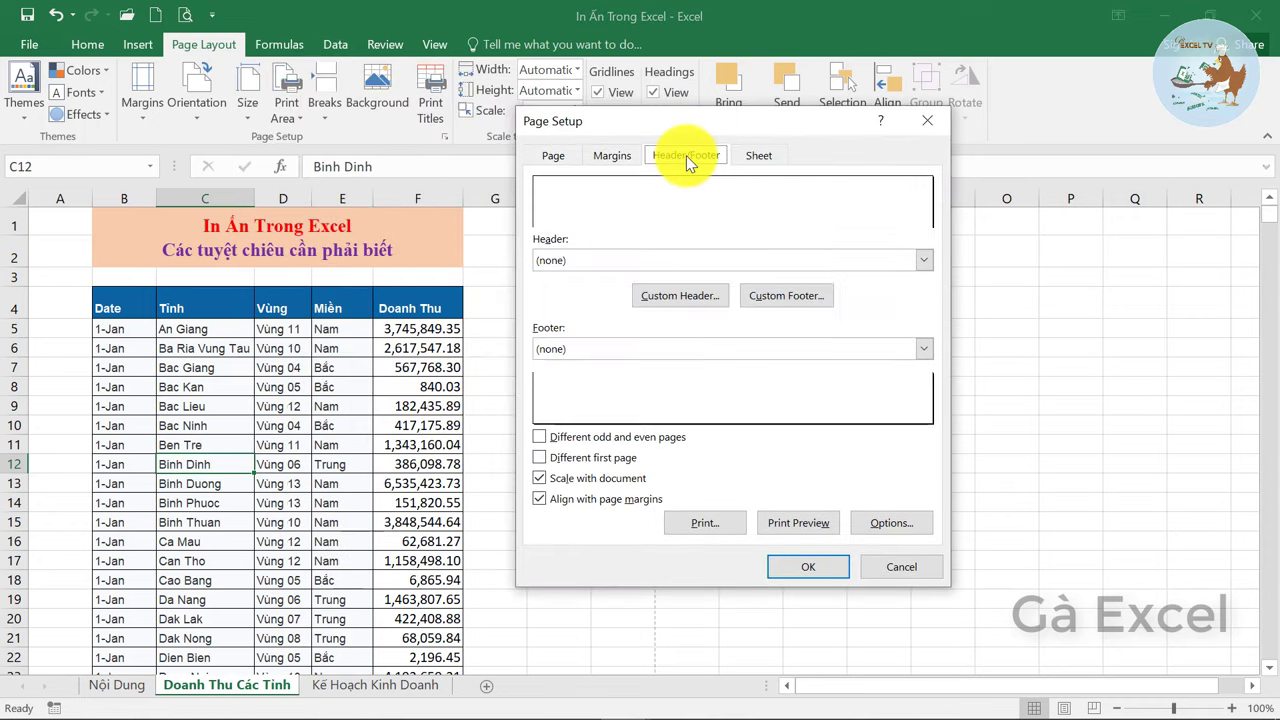
click(690, 300)
text(Gà Excel)
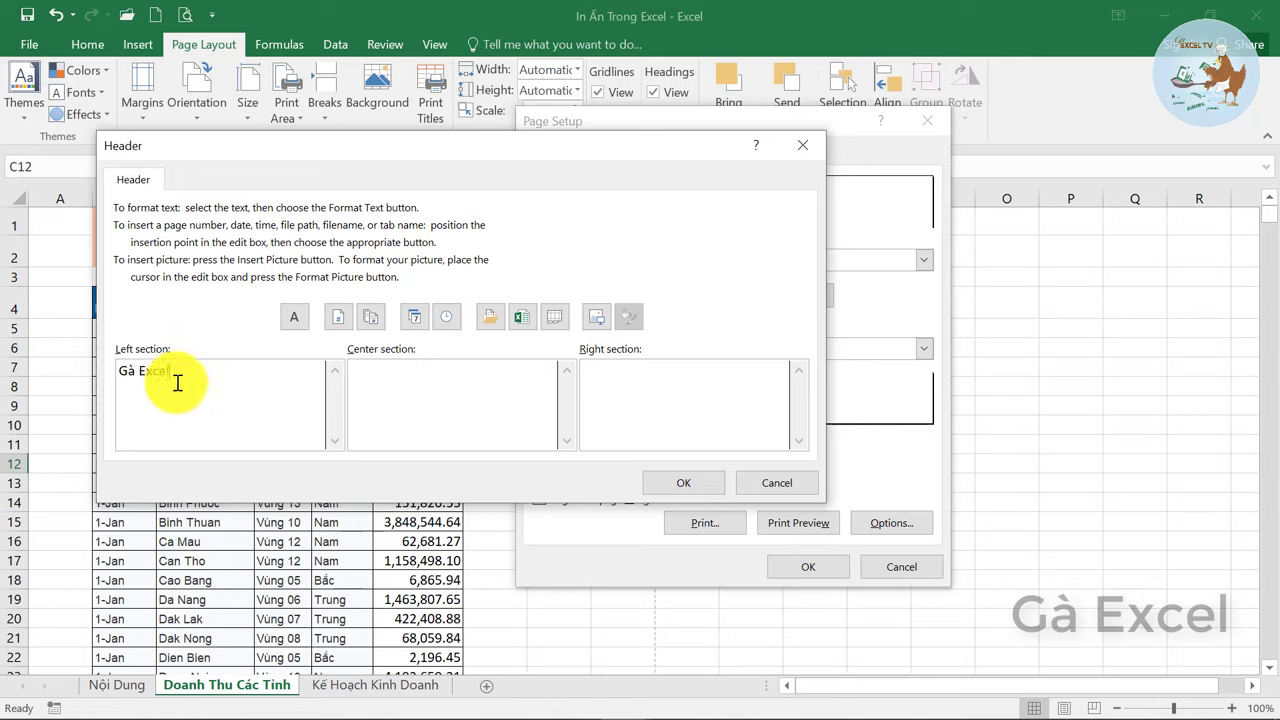
click(705, 488)
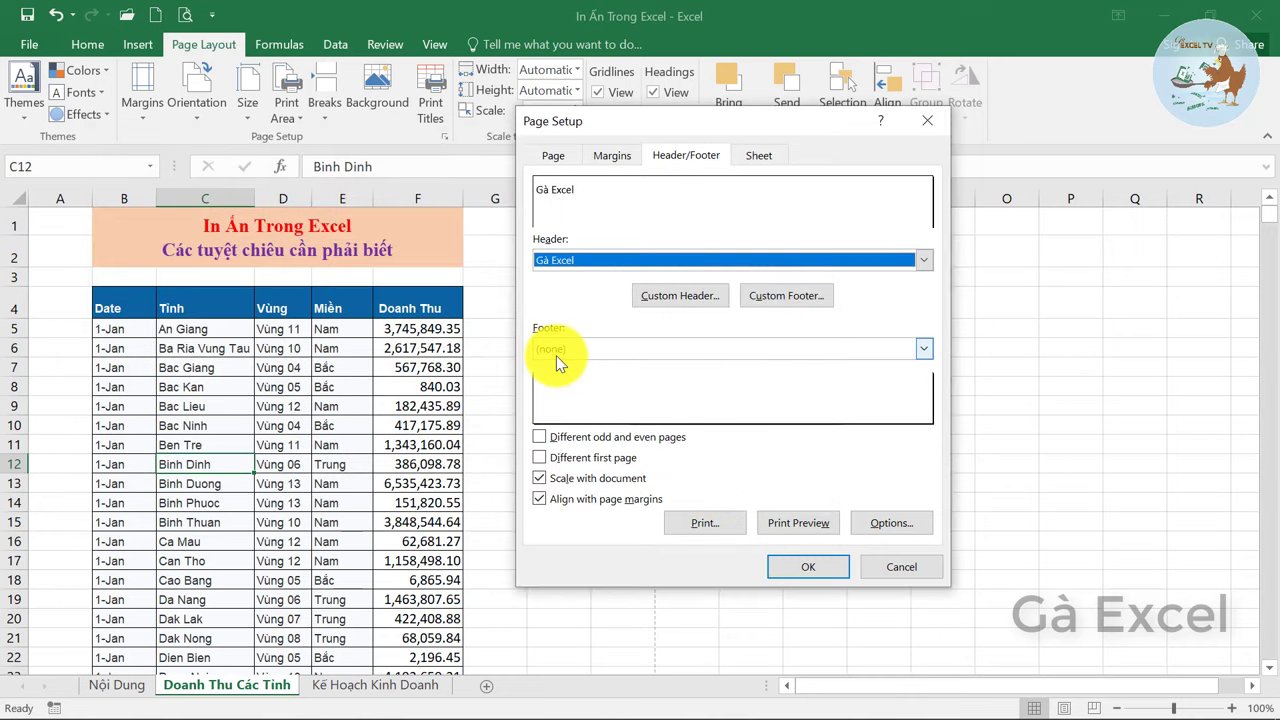
Put a page number in the centre footer section and preview the printout
click(788, 298)
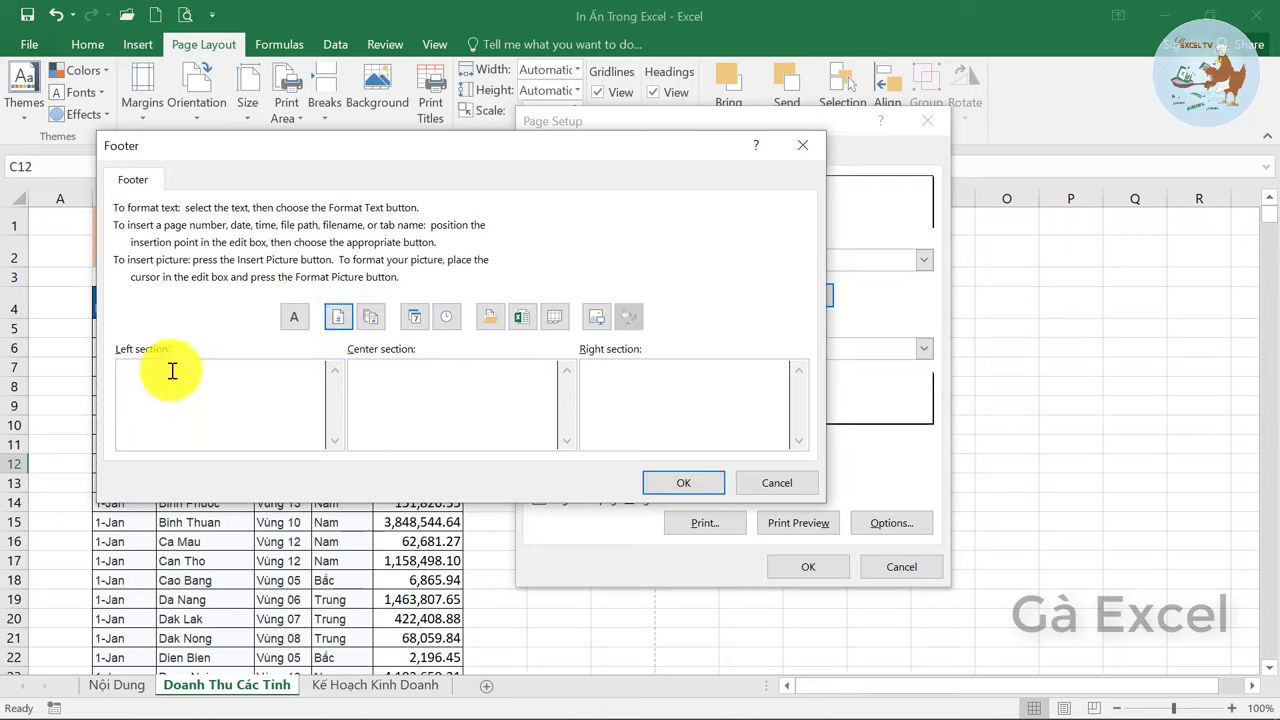
click(407, 391)
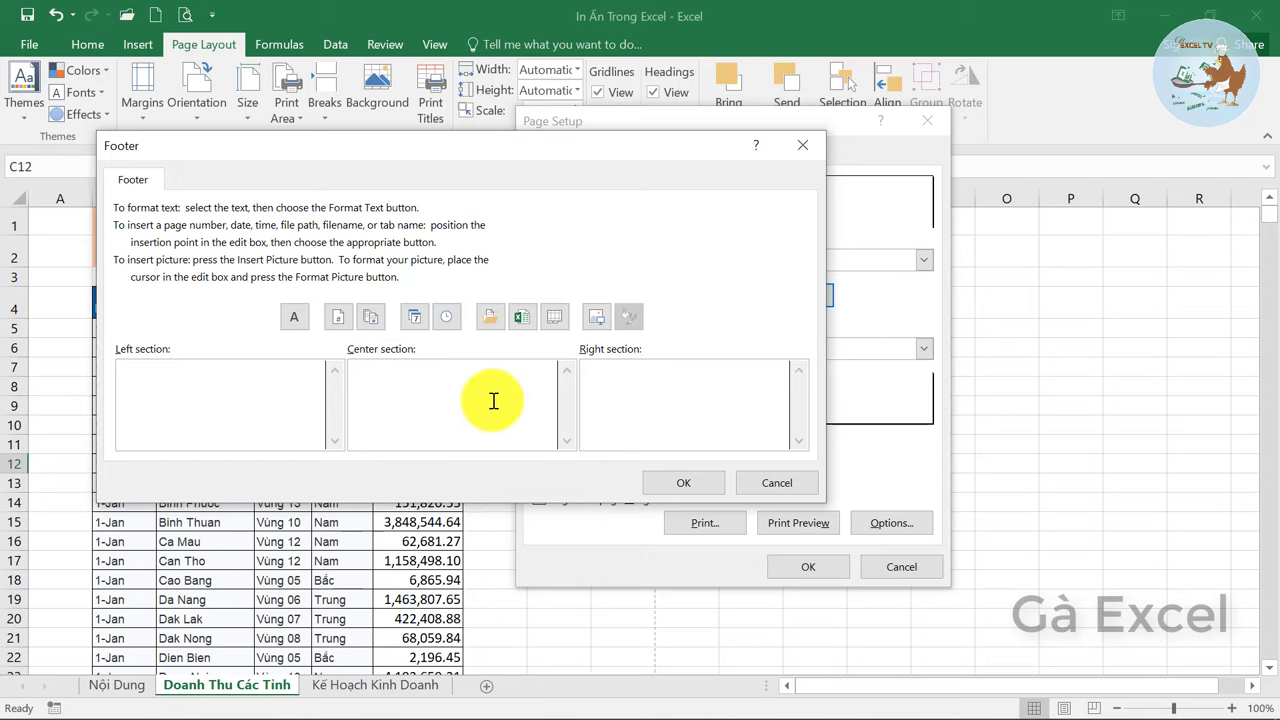
click(340, 317)
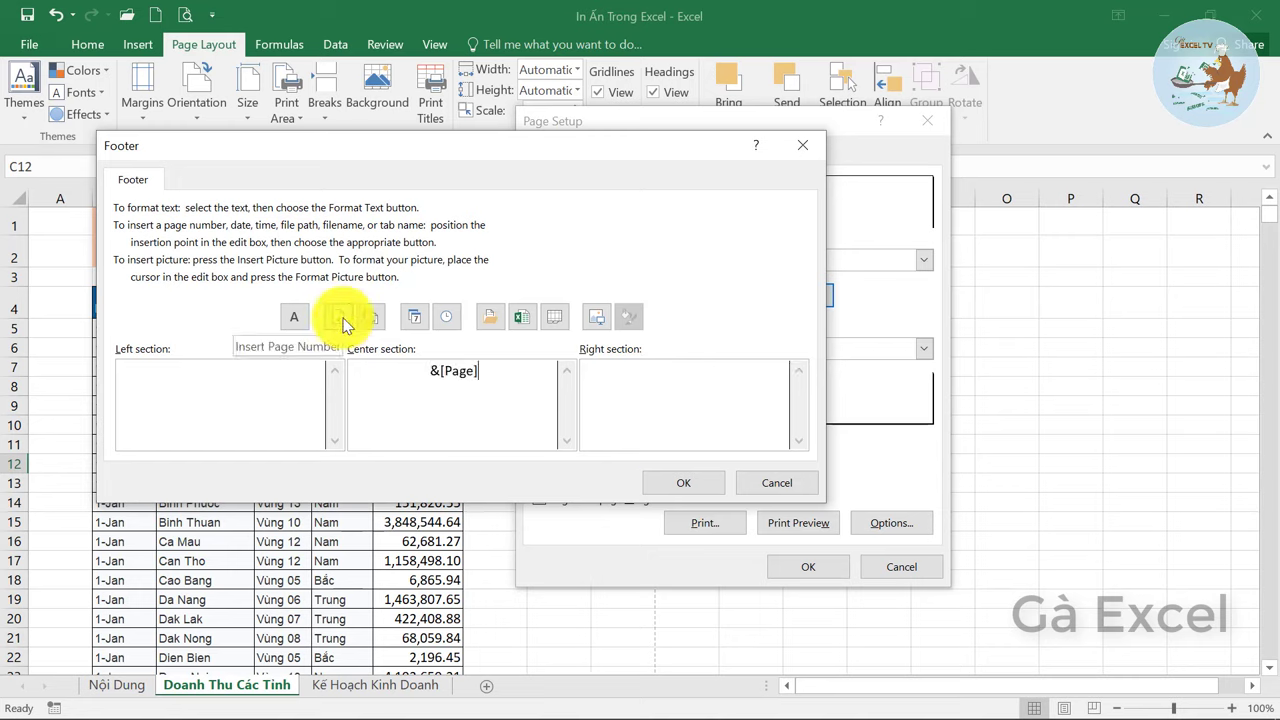
click(680, 483)
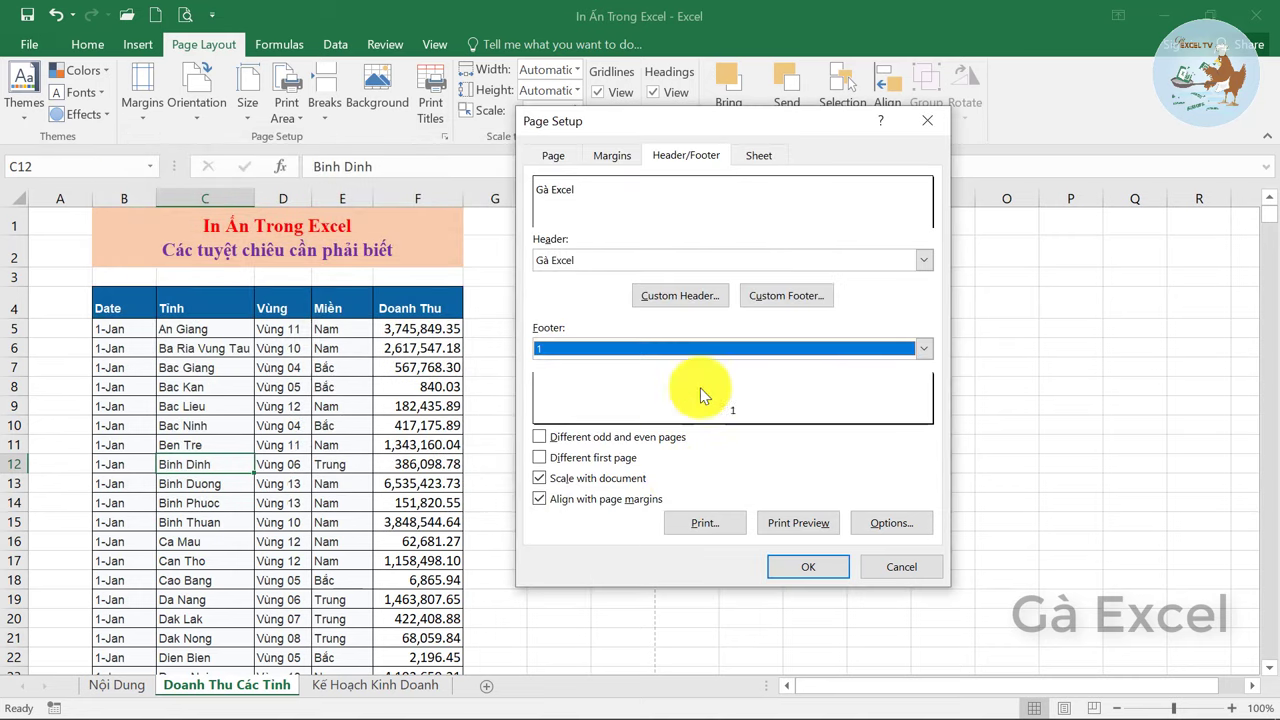
click(801, 522)
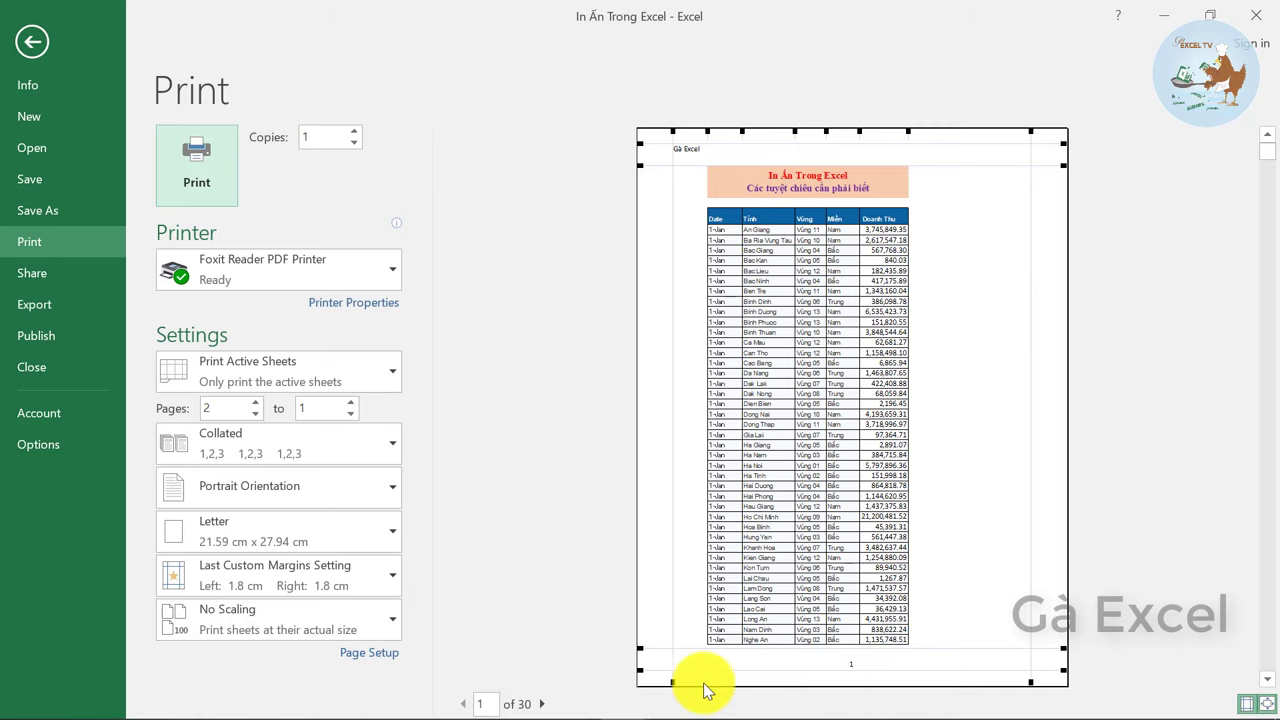
Step to page 2 of the print preview to check the header and page number
click(541, 704)
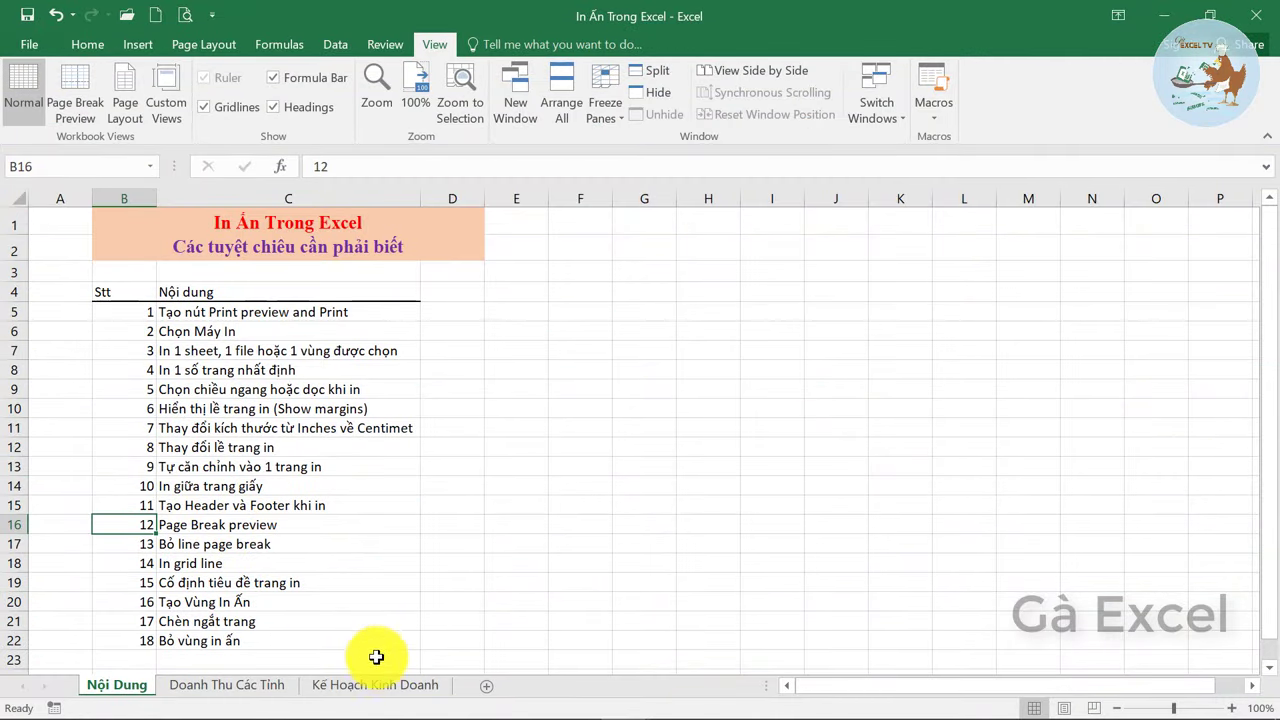
Set Kế Hoạch Kinh Doanh print scaling to No Scaling and page through the 4-page preview
click(395, 688)
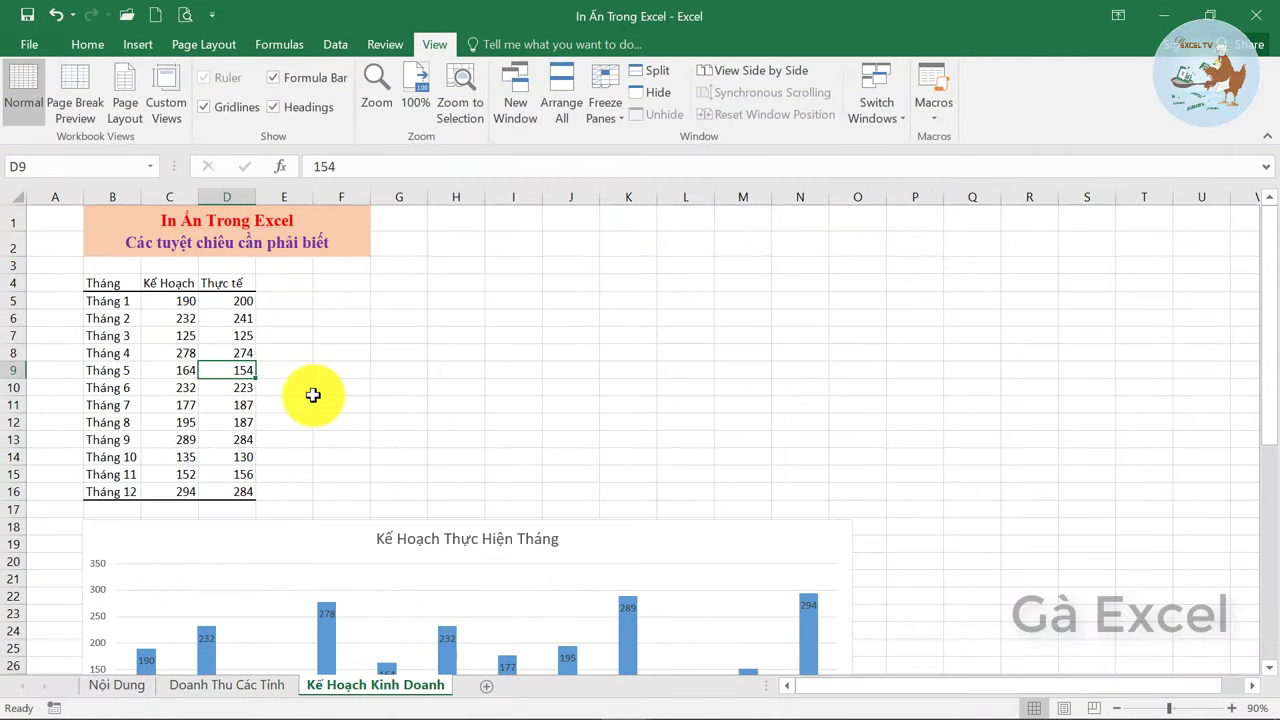
click(358, 367)
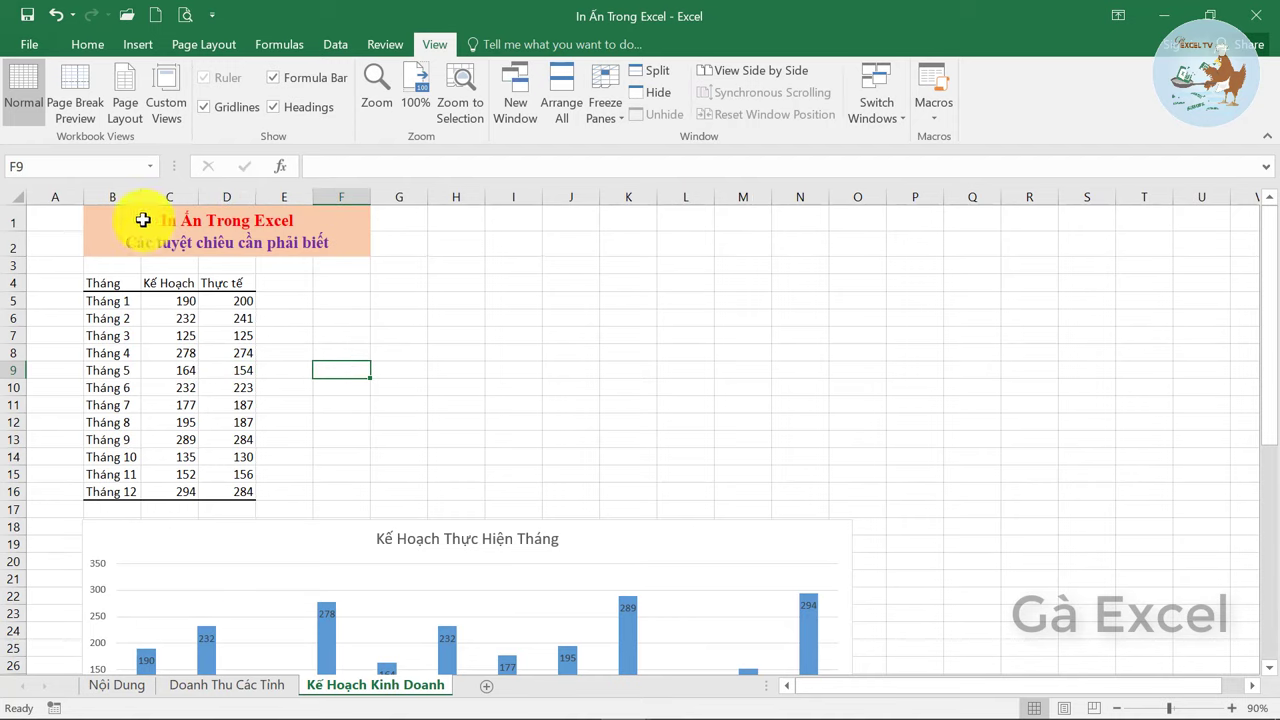
click(184, 15)
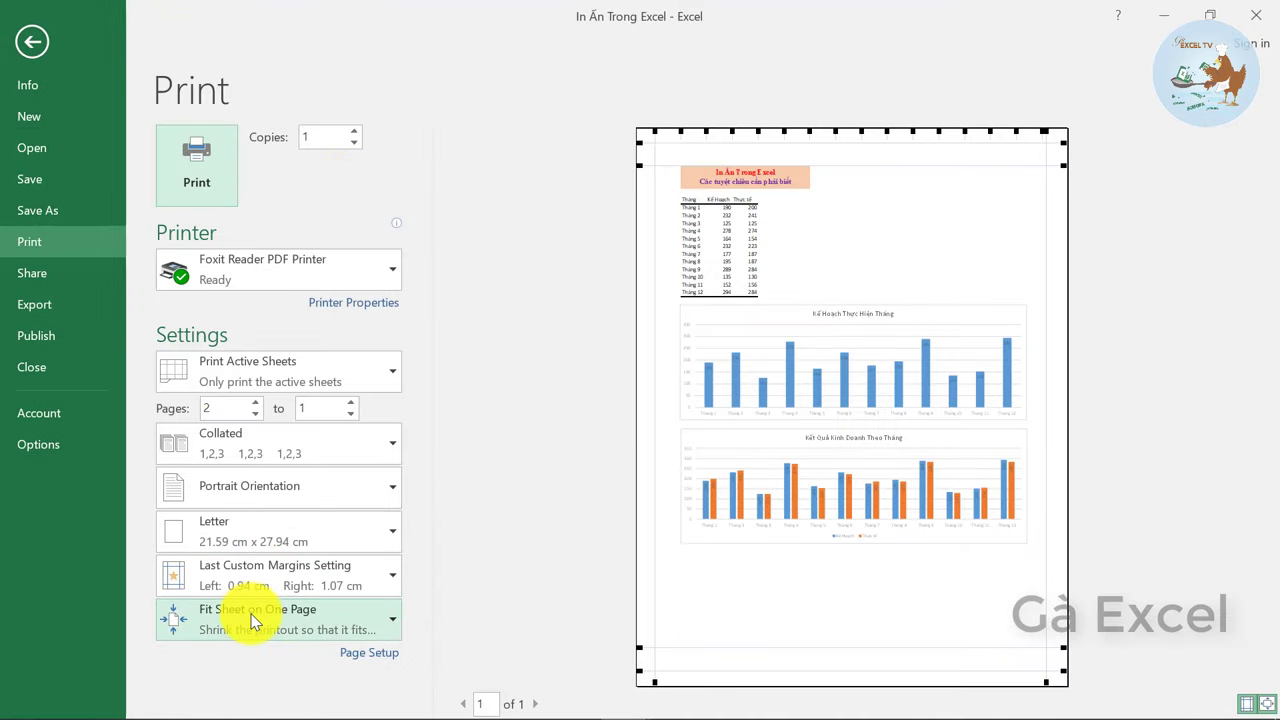
click(250, 619)
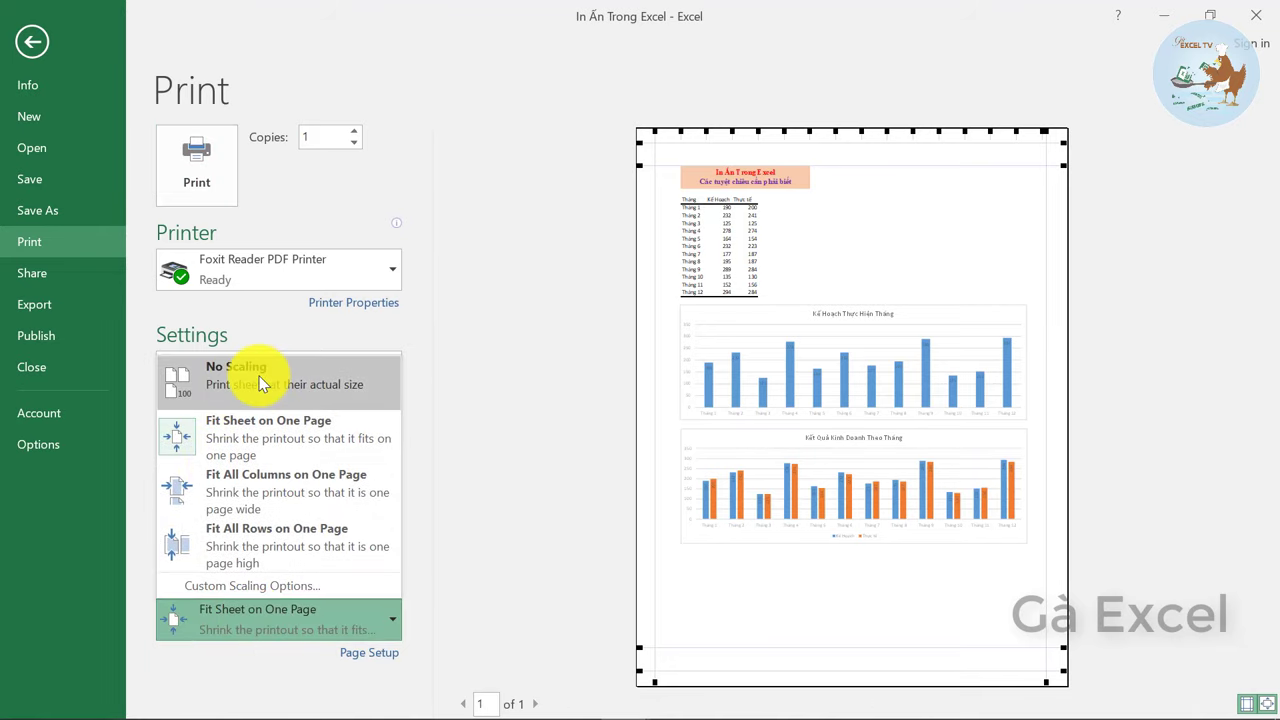
click(225, 385)
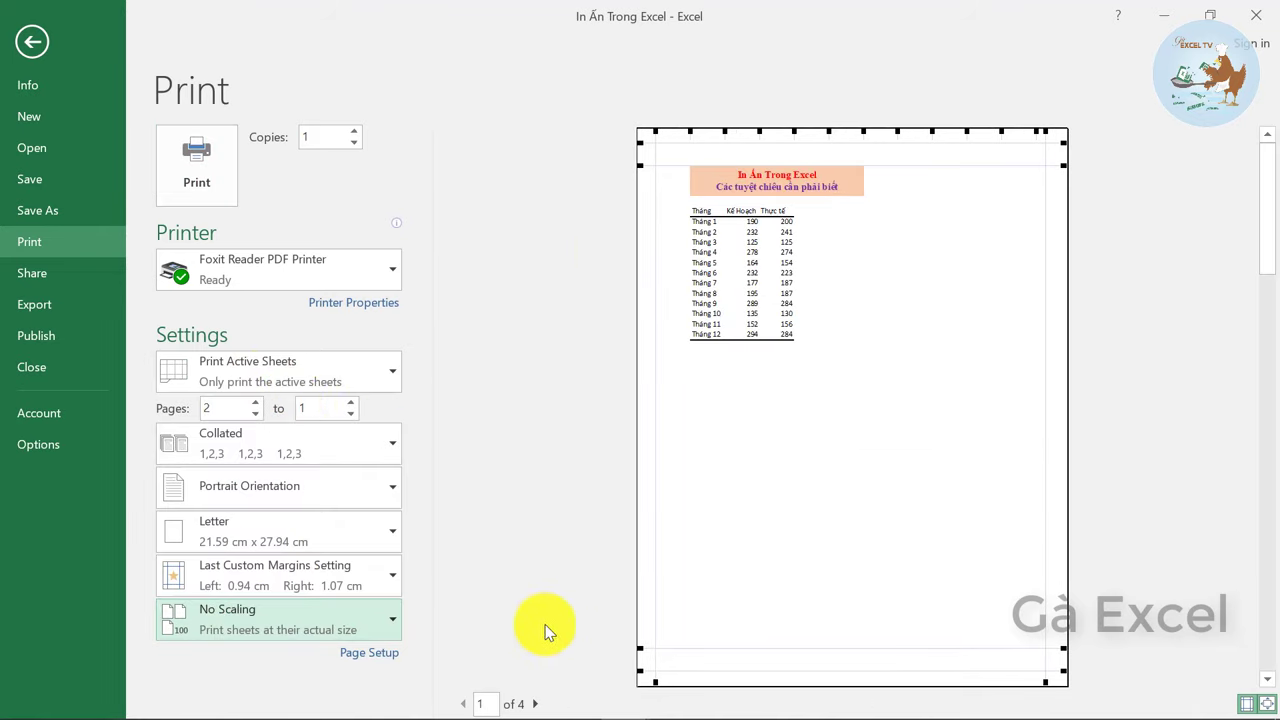
click(534, 704)
click(533, 705)
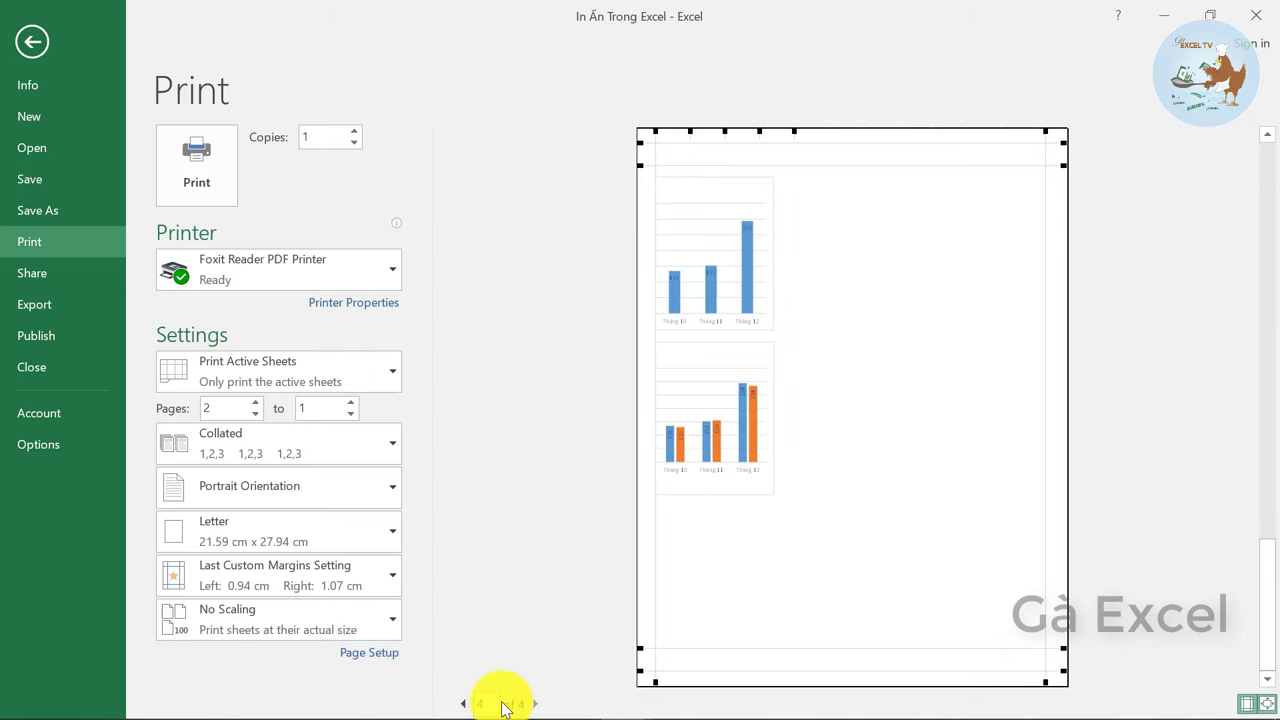
key(Escape)
Insert a manual page break above row 17 on the Kế Hoạch Kinh Doanh sheet
click(8, 510)
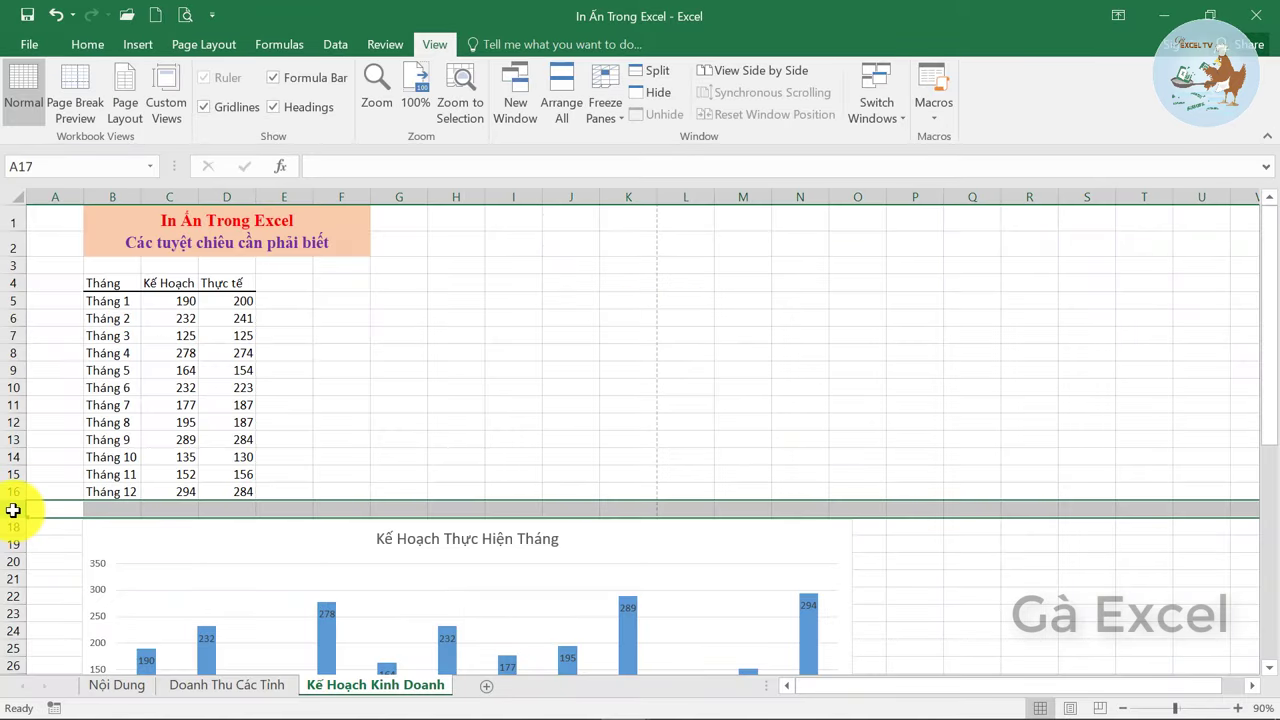
click(200, 47)
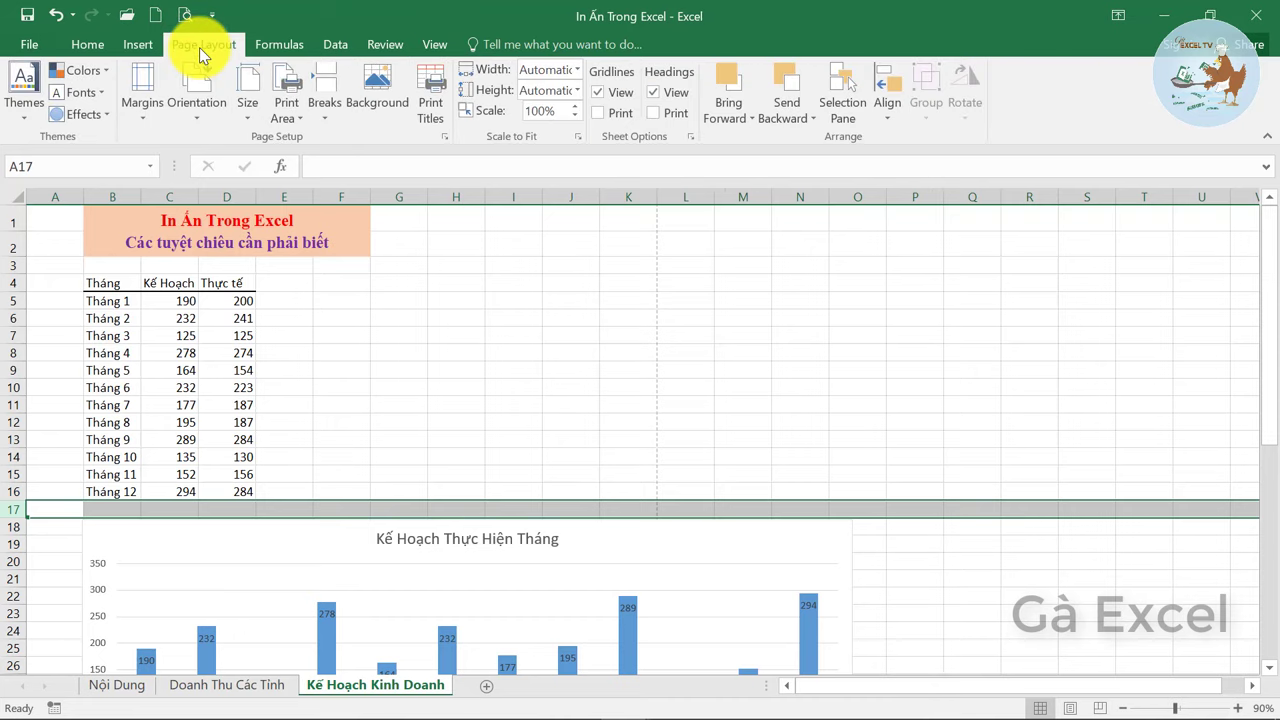
click(323, 117)
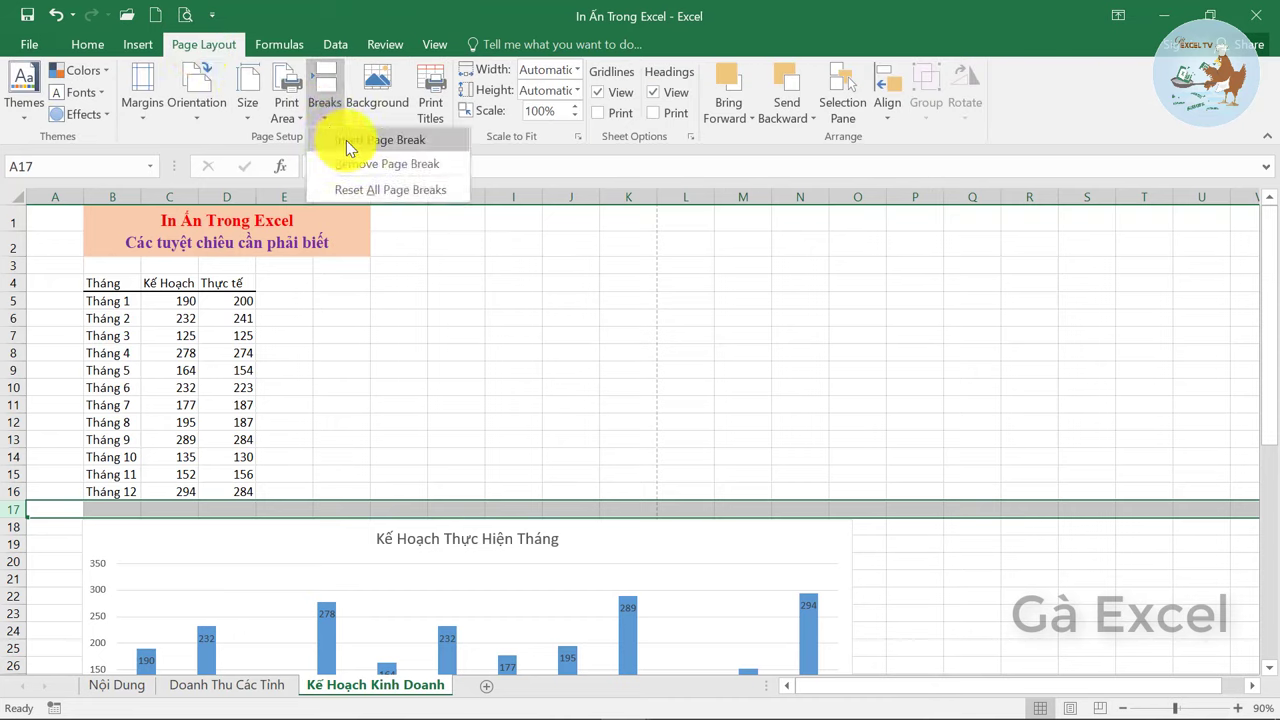
click(348, 145)
click(228, 491)
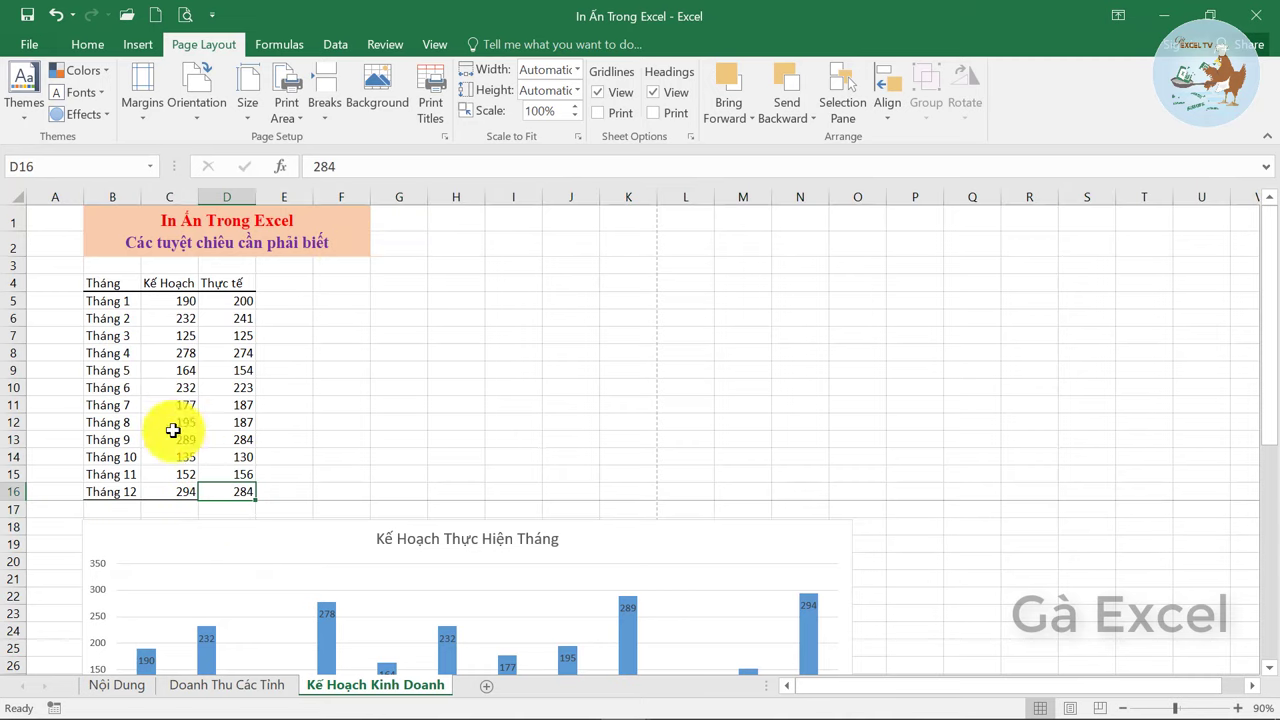
click(130, 390)
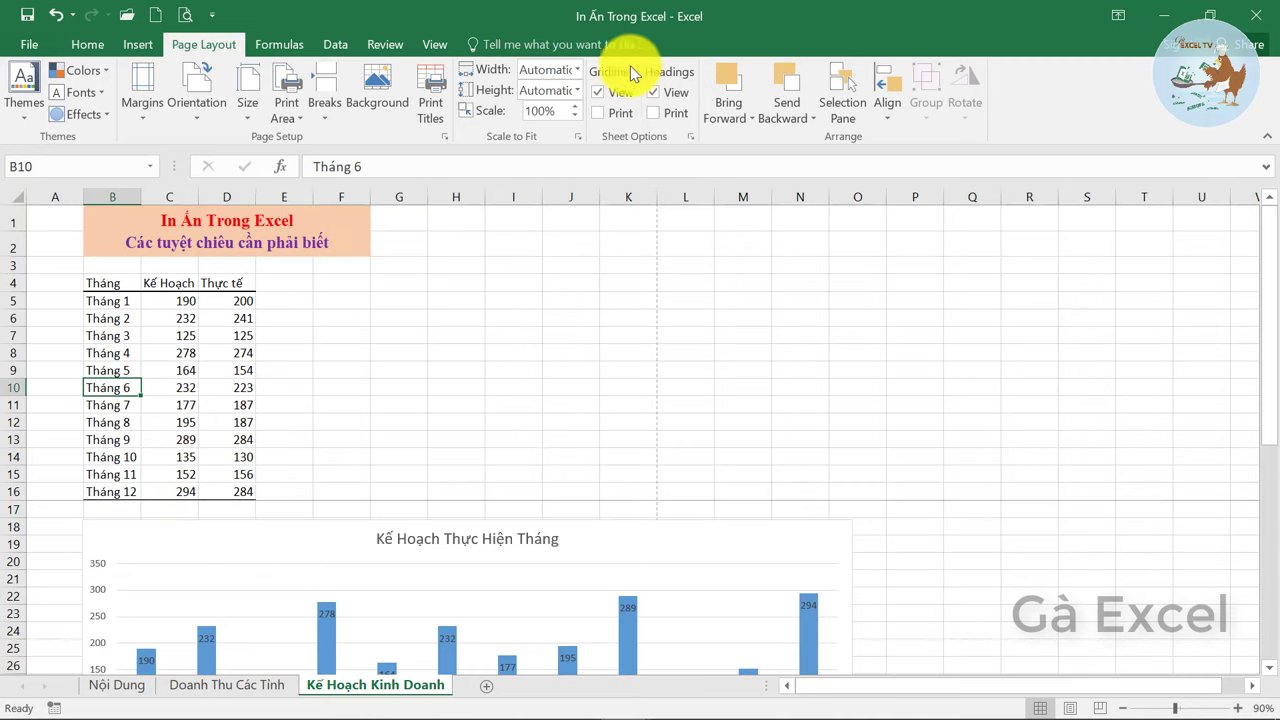
click(434, 44)
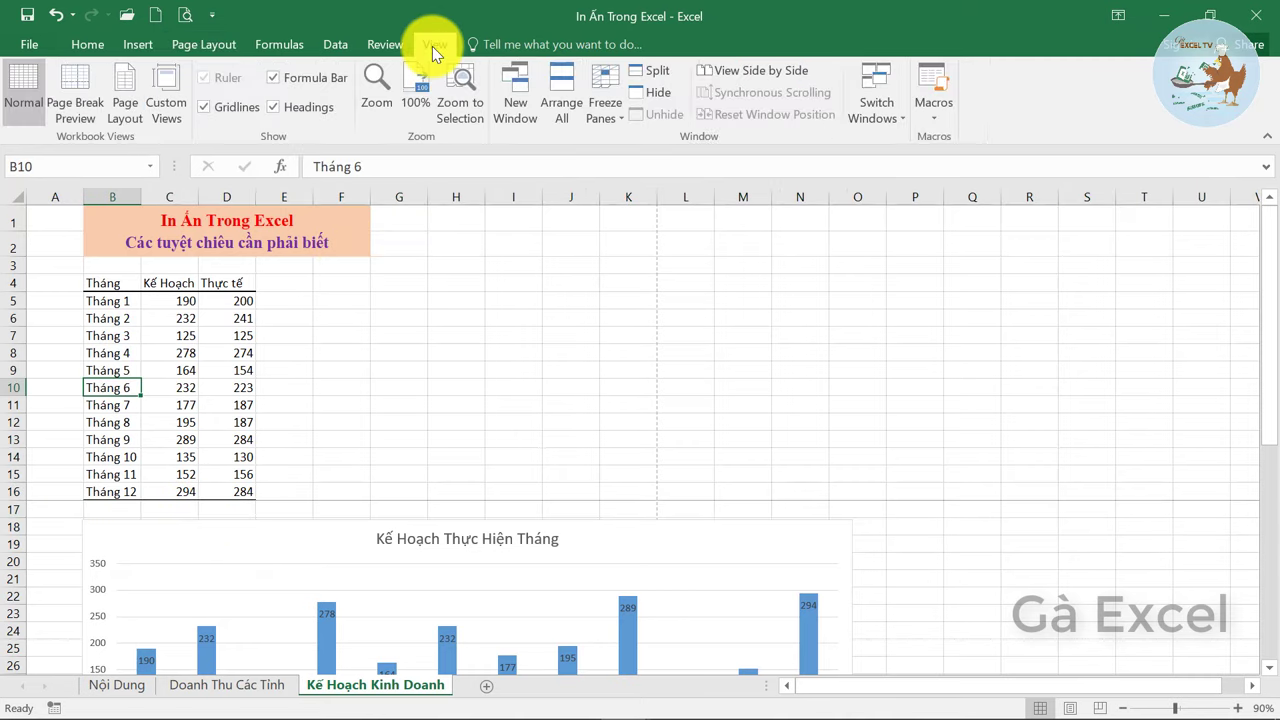
Show Kế Hoạch Kinh Doanh in Page Break Preview and inspect the Page 3 area
click(75, 88)
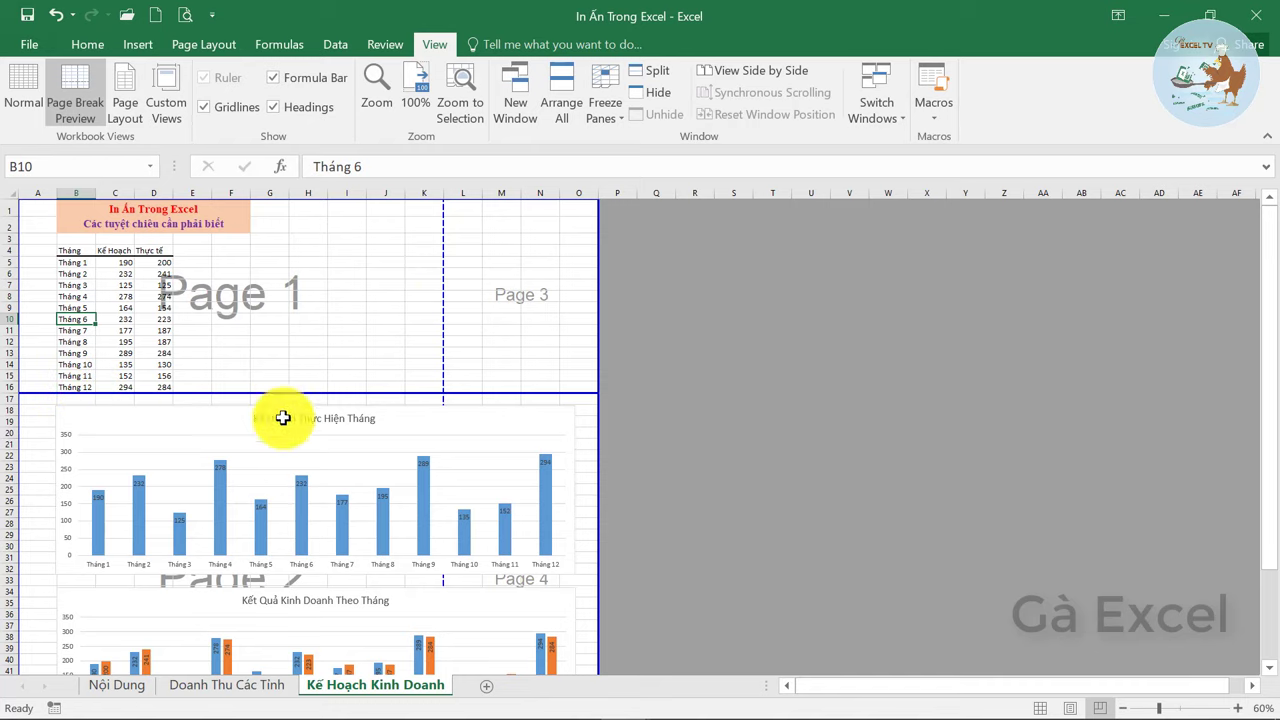
scroll(300, 512, down, 2)
scroll(300, 509, up, 2)
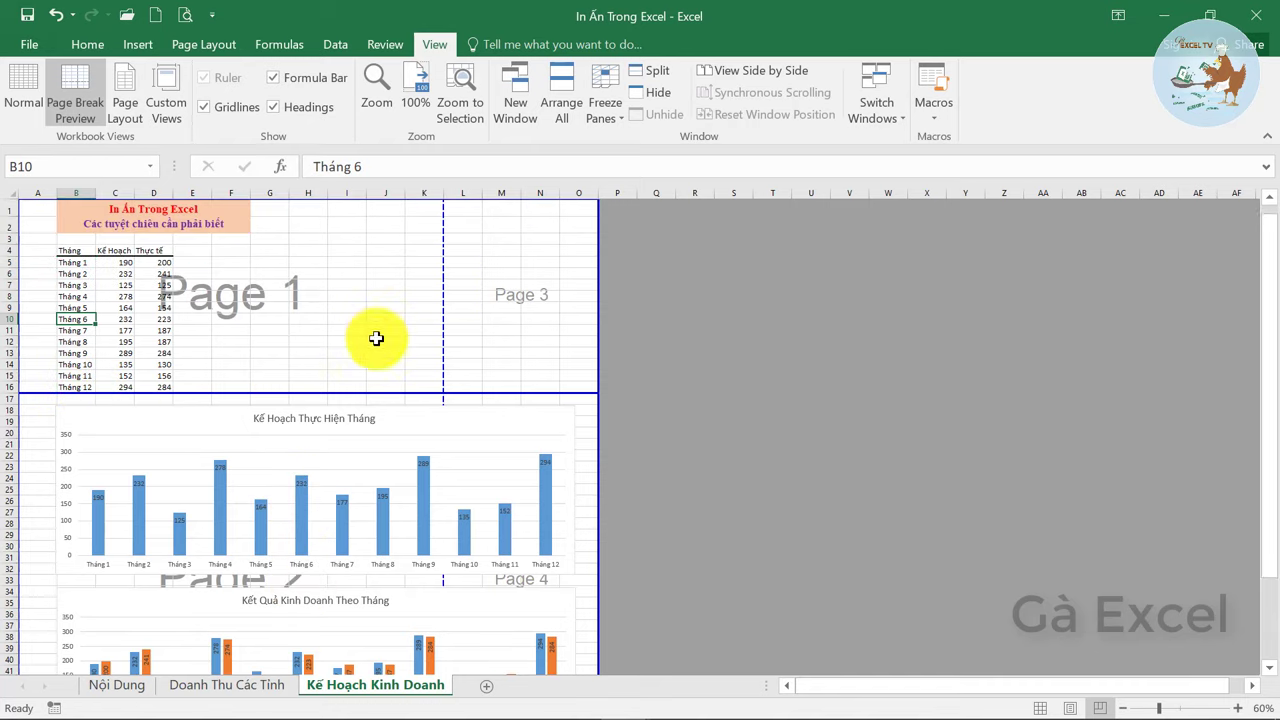
click(268, 311)
click(503, 289)
scroll(326, 467, down, 2)
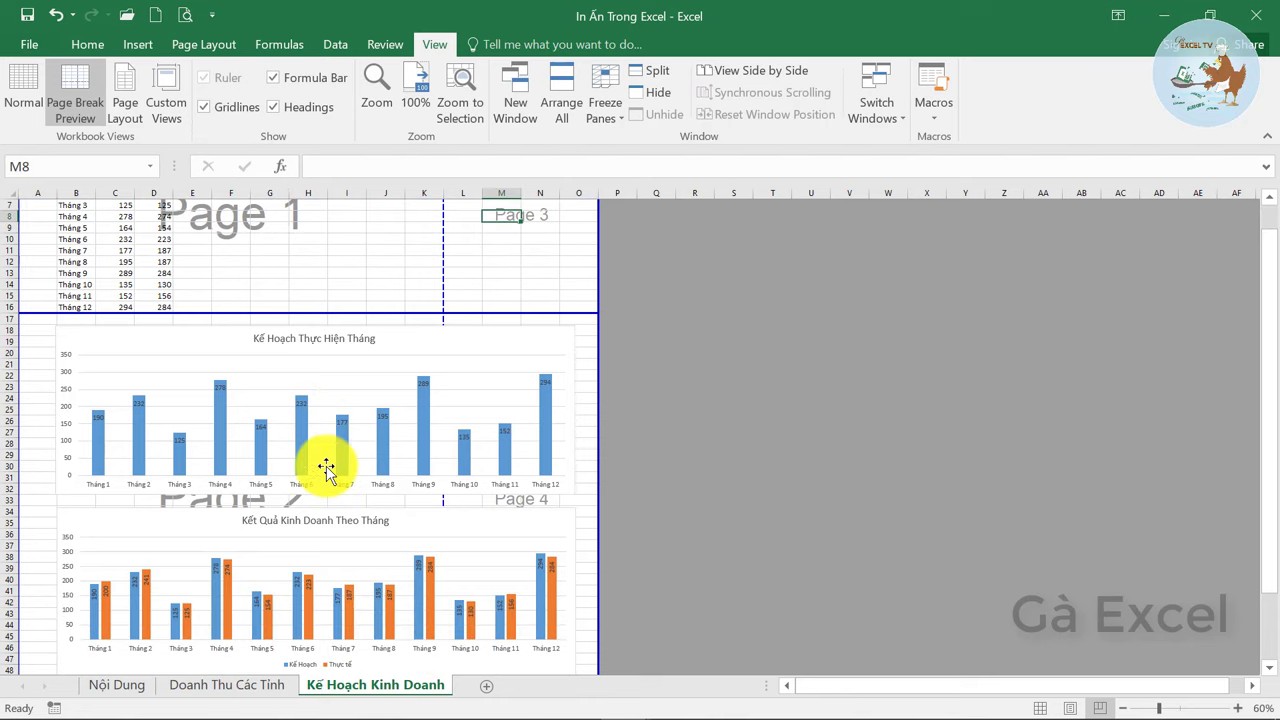
scroll(327, 465, down, 1)
scroll(463, 123, up, 2)
scroll(486, 294, up, 1)
scroll(414, 271, up, 2)
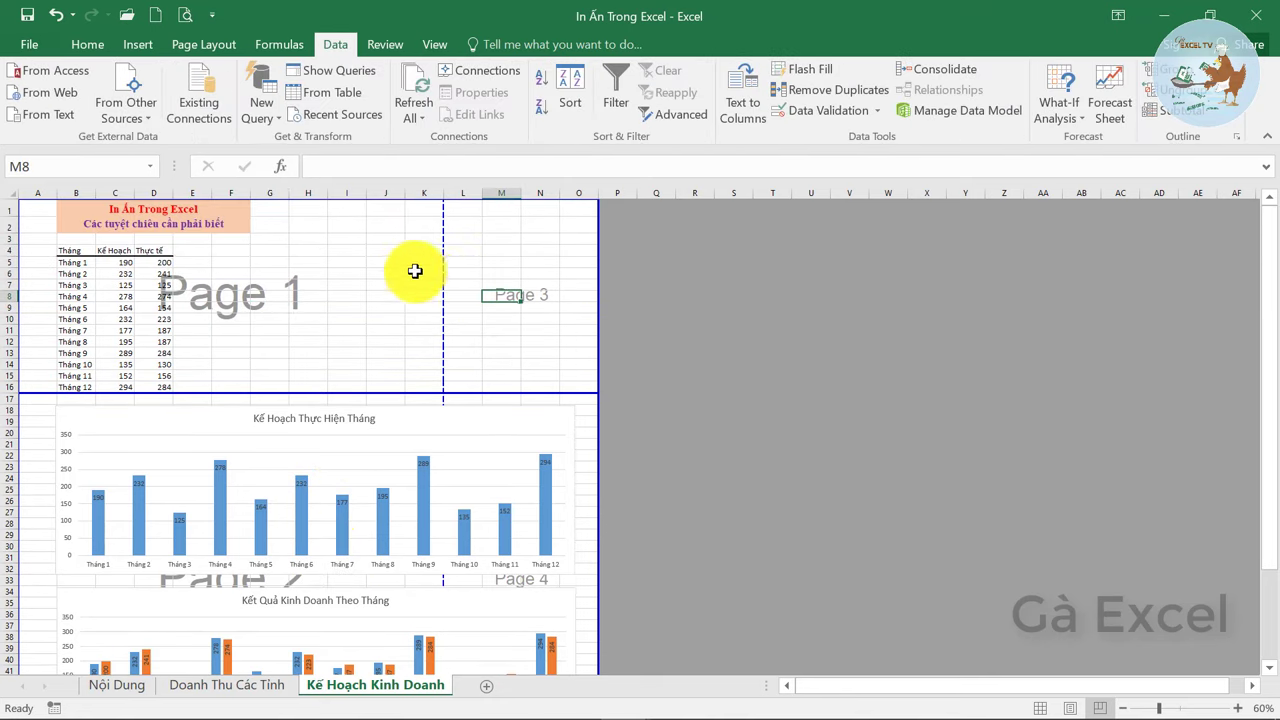
Drag the vertical page break right to the column O/P print-area edge, removing Page 3
drag(443, 218, 600, 237)
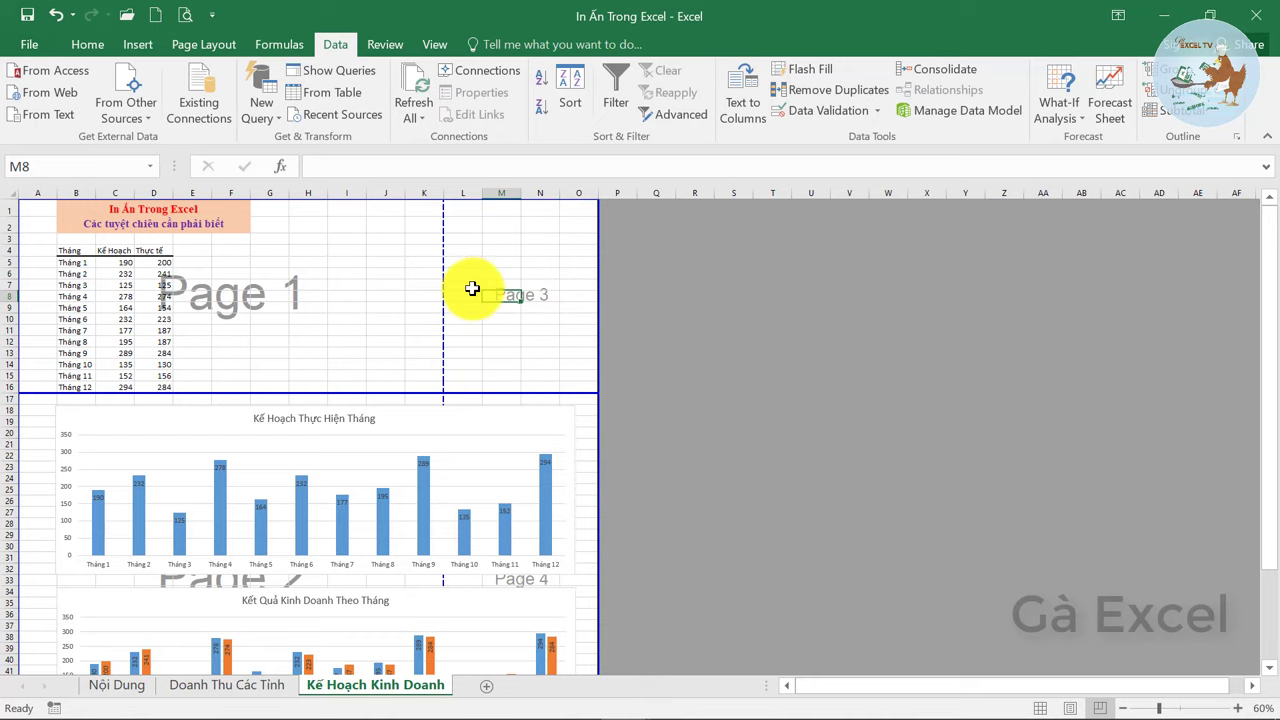
scroll(380, 371, down, 5)
scroll(360, 309, up, 3)
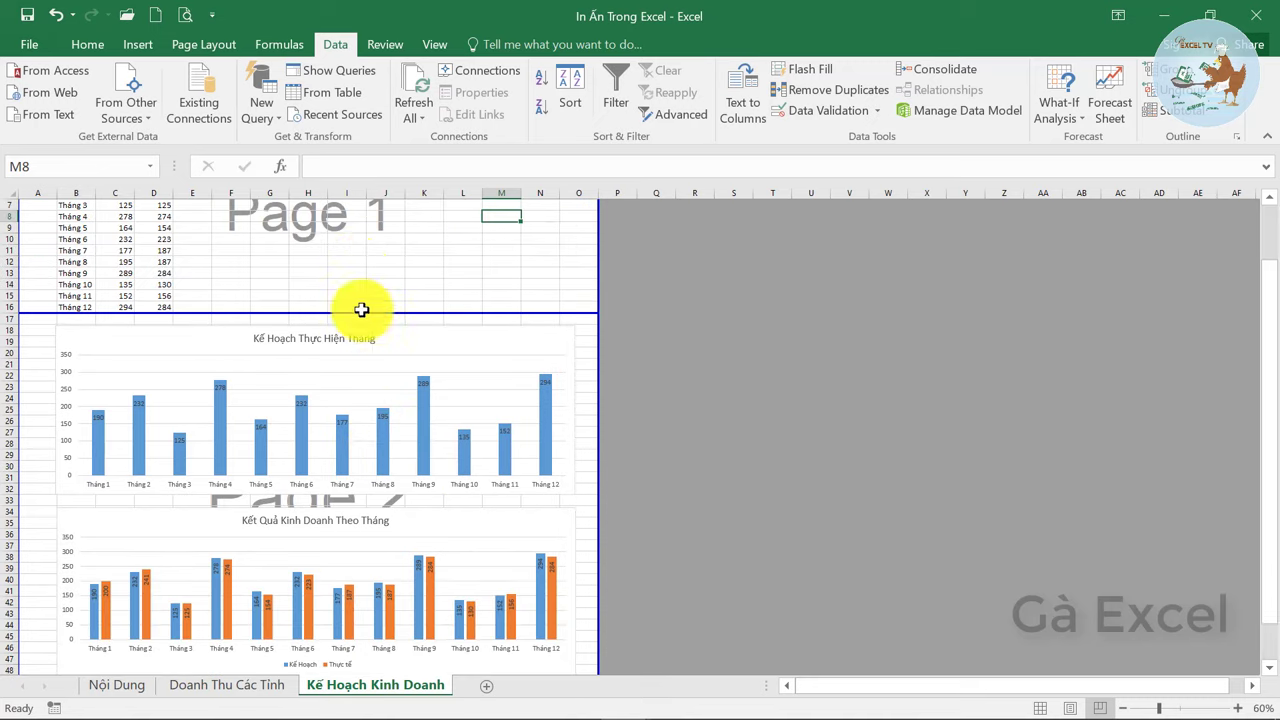
scroll(337, 289, up, 2)
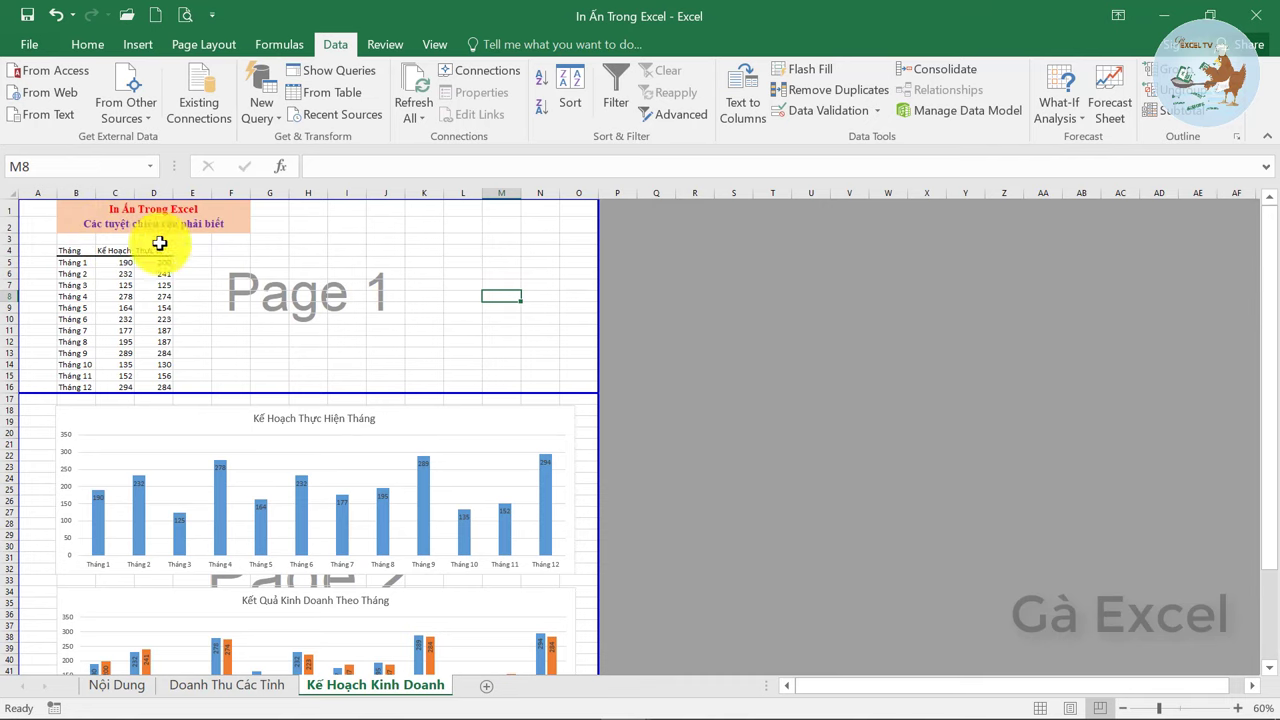
scroll(270, 347, down, 1)
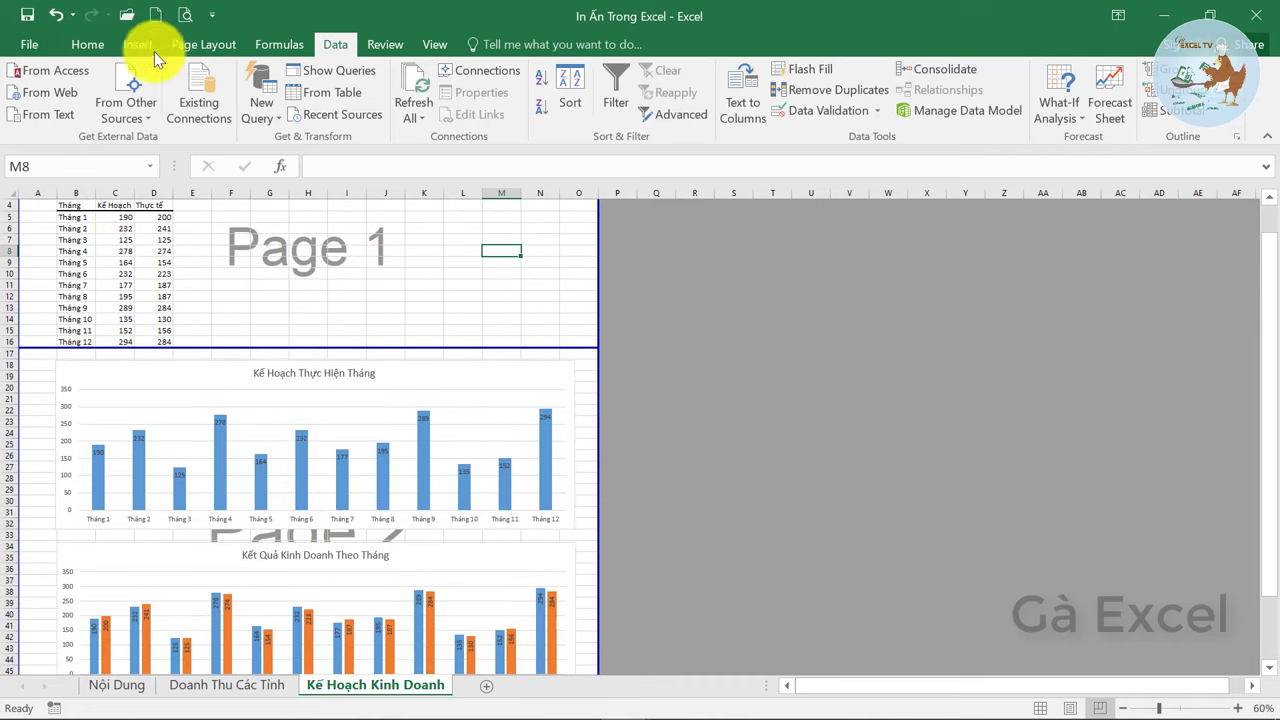
click(430, 44)
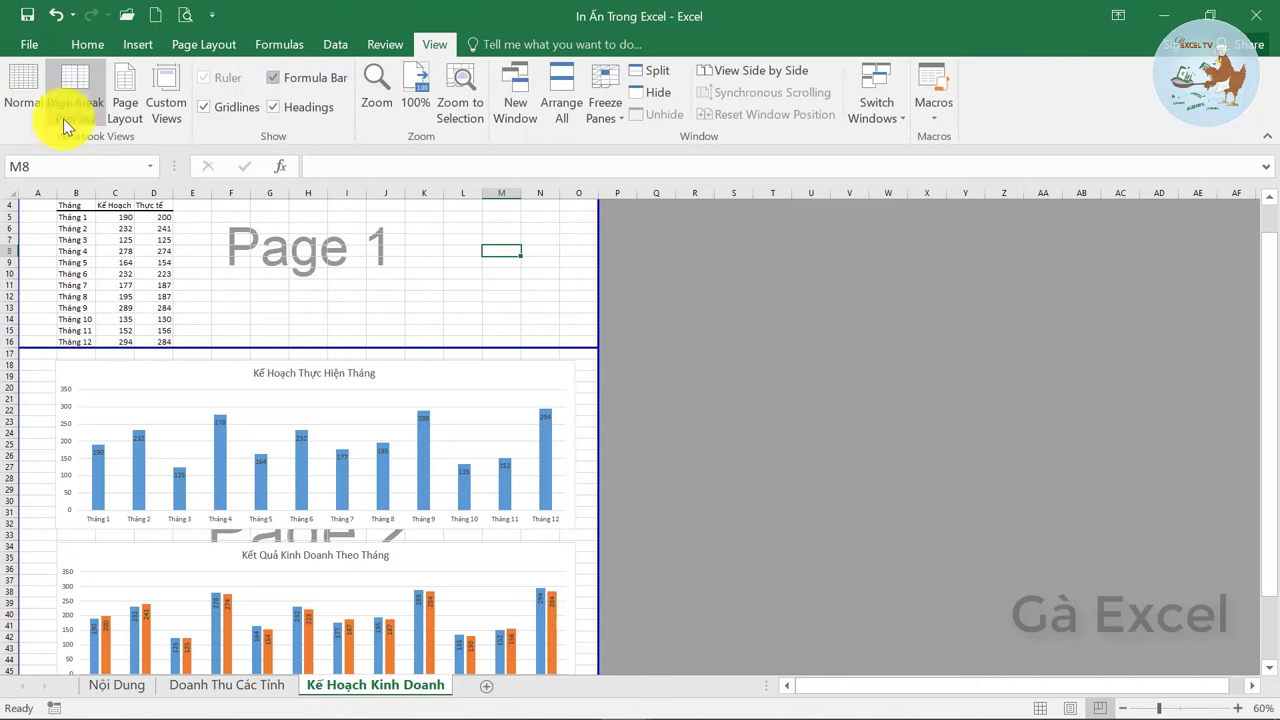
Return Kế Hoạch Kinh Doanh to Normal view and scroll to see the dotted break beside column O
click(22, 88)
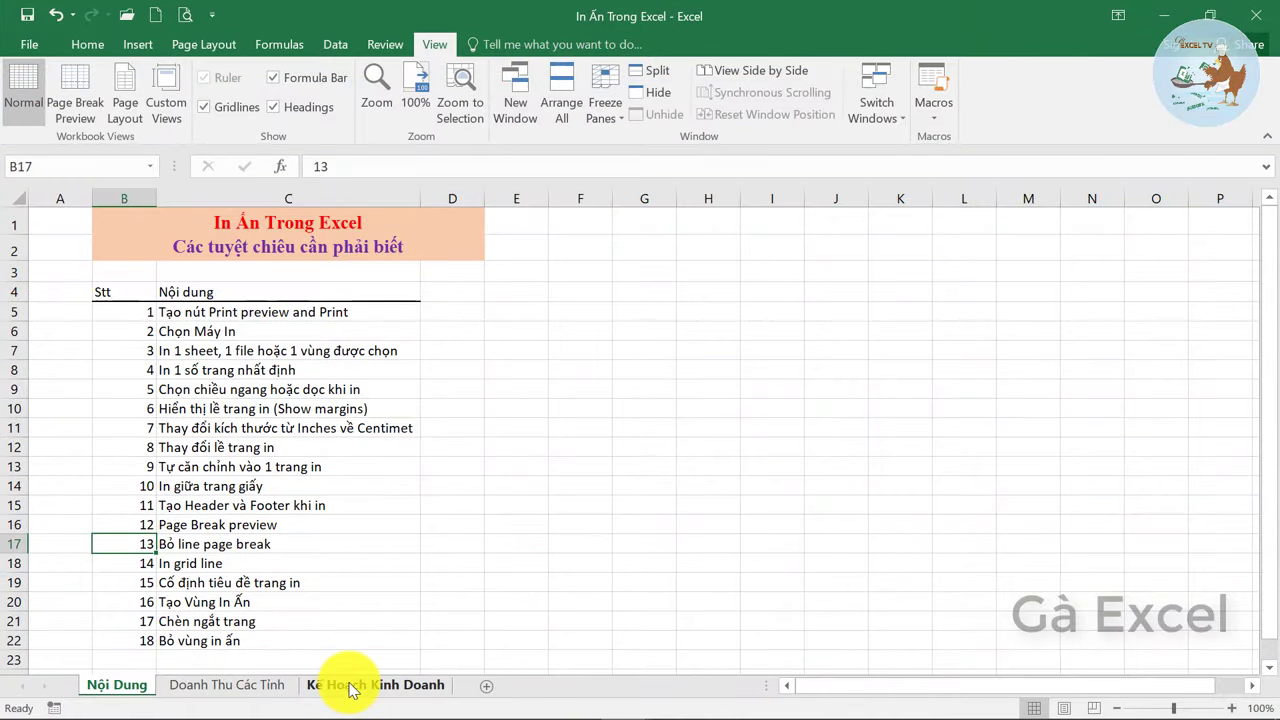
click(350, 688)
scroll(872, 398, up, 3)
scroll(876, 380, up, 4)
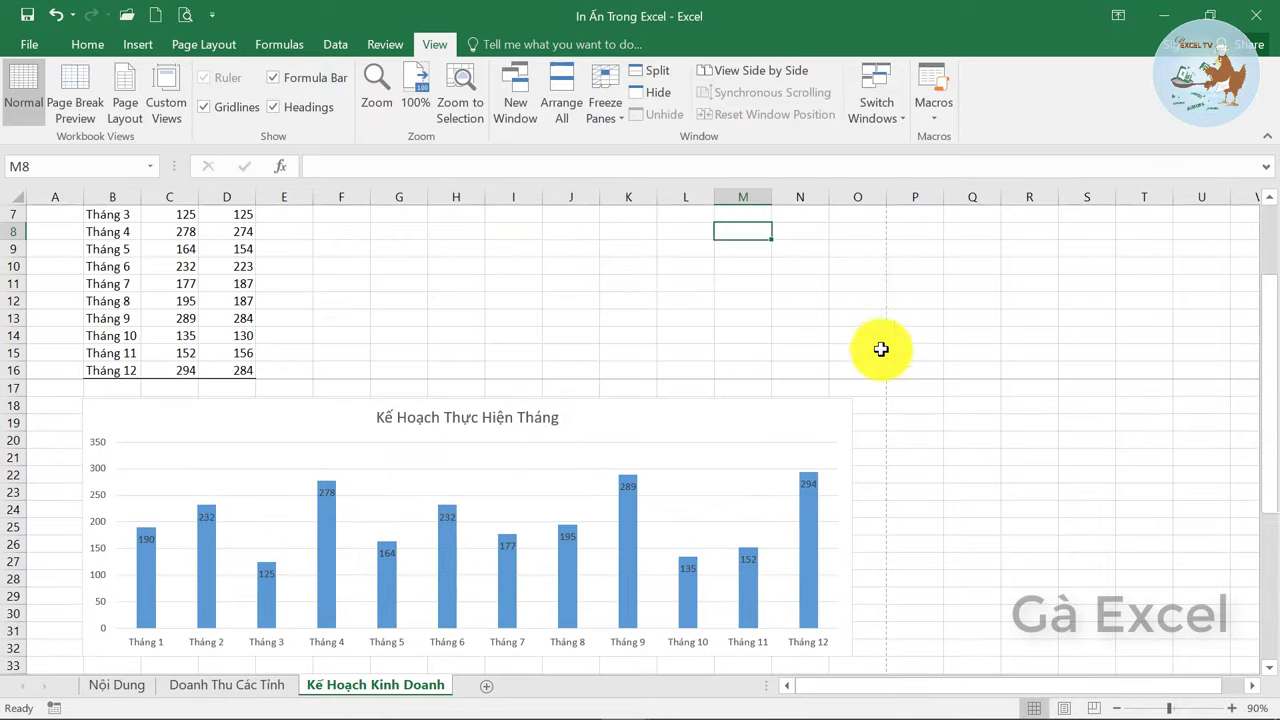
scroll(871, 286, up, 2)
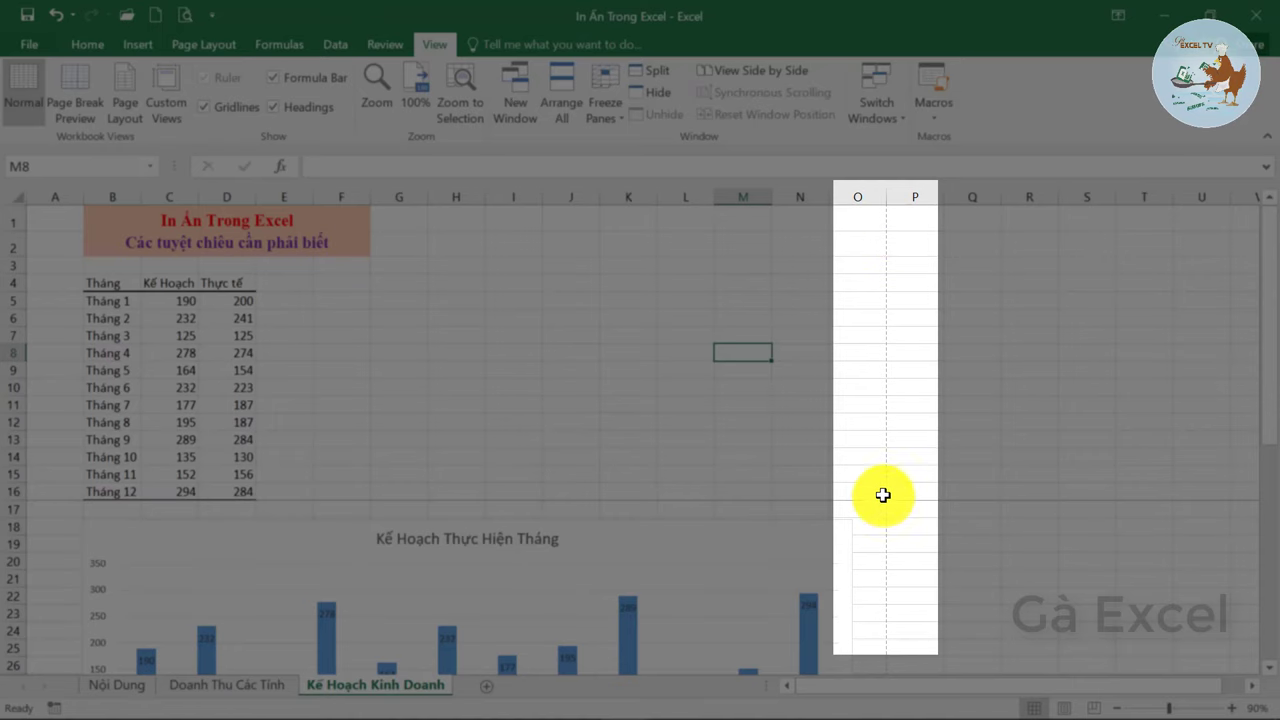
scroll(879, 570, down, 2)
scroll(879, 572, down, 2)
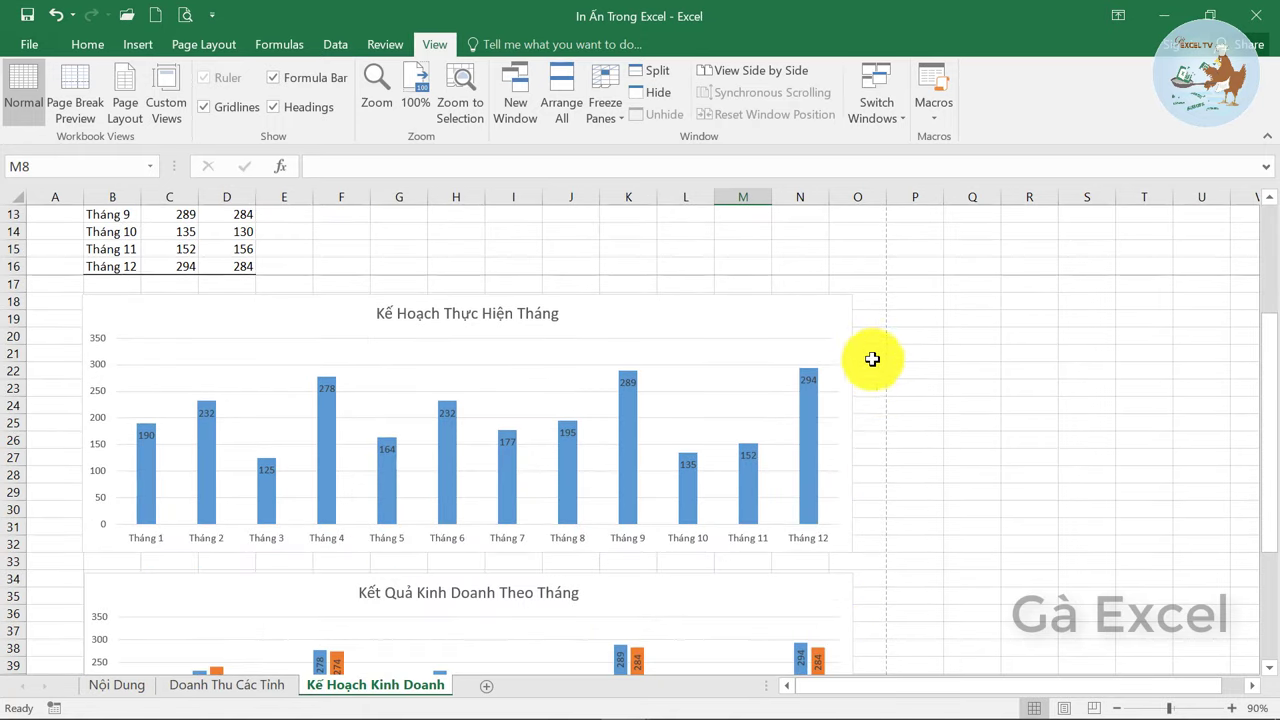
scroll(871, 357, down, 2)
scroll(886, 391, up, 6)
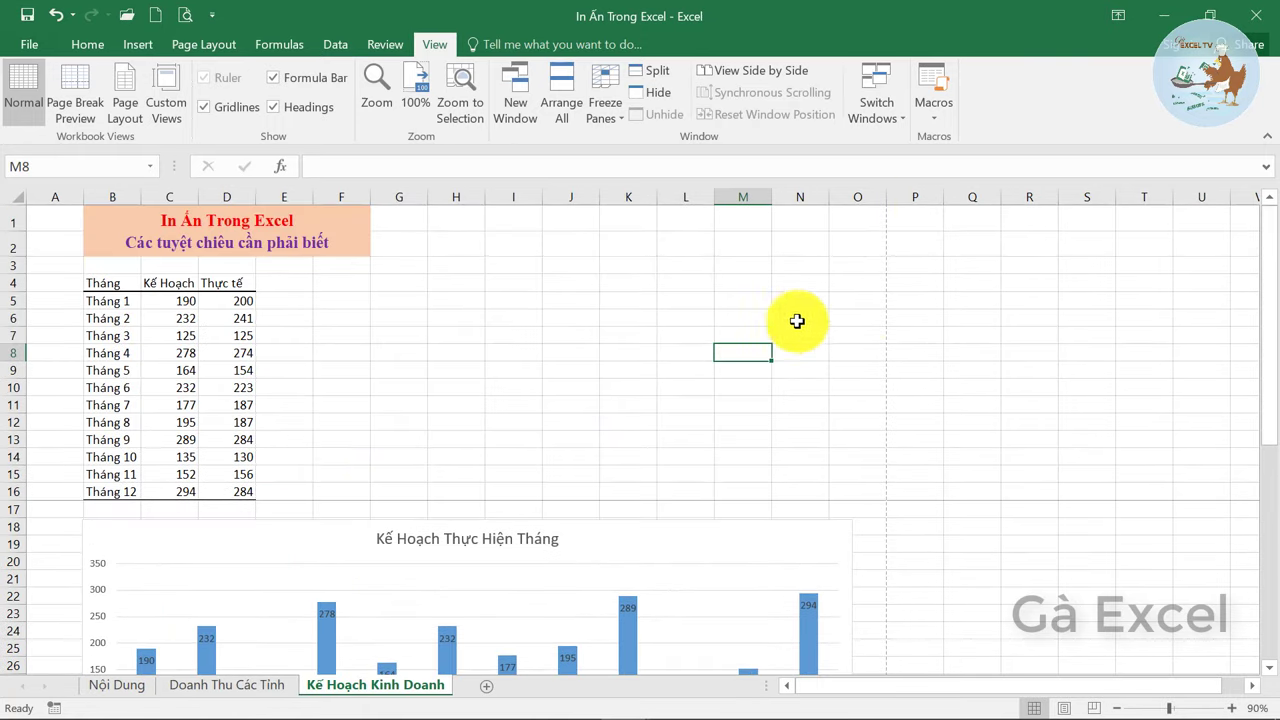
Uncheck 'Show page breaks' for this worksheet in Excel Options > Advanced and confirm
click(32, 44)
click(46, 457)
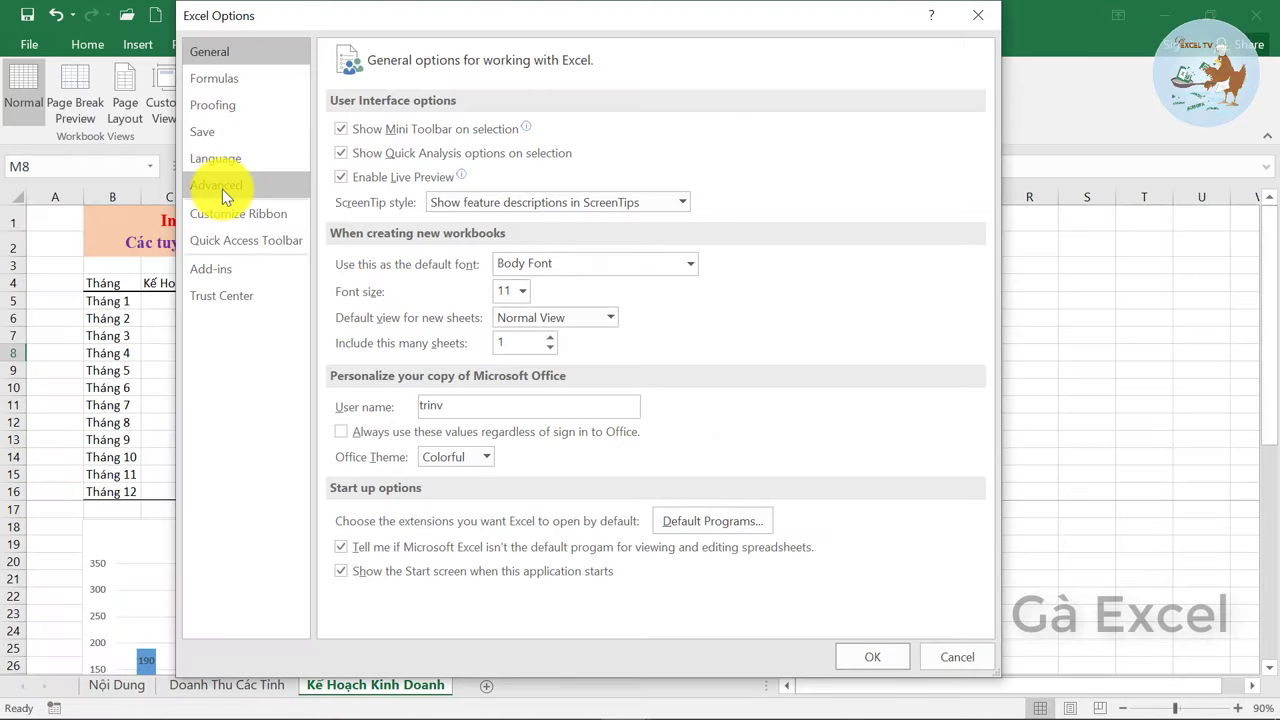
click(220, 187)
drag(980, 93, 1013, 376)
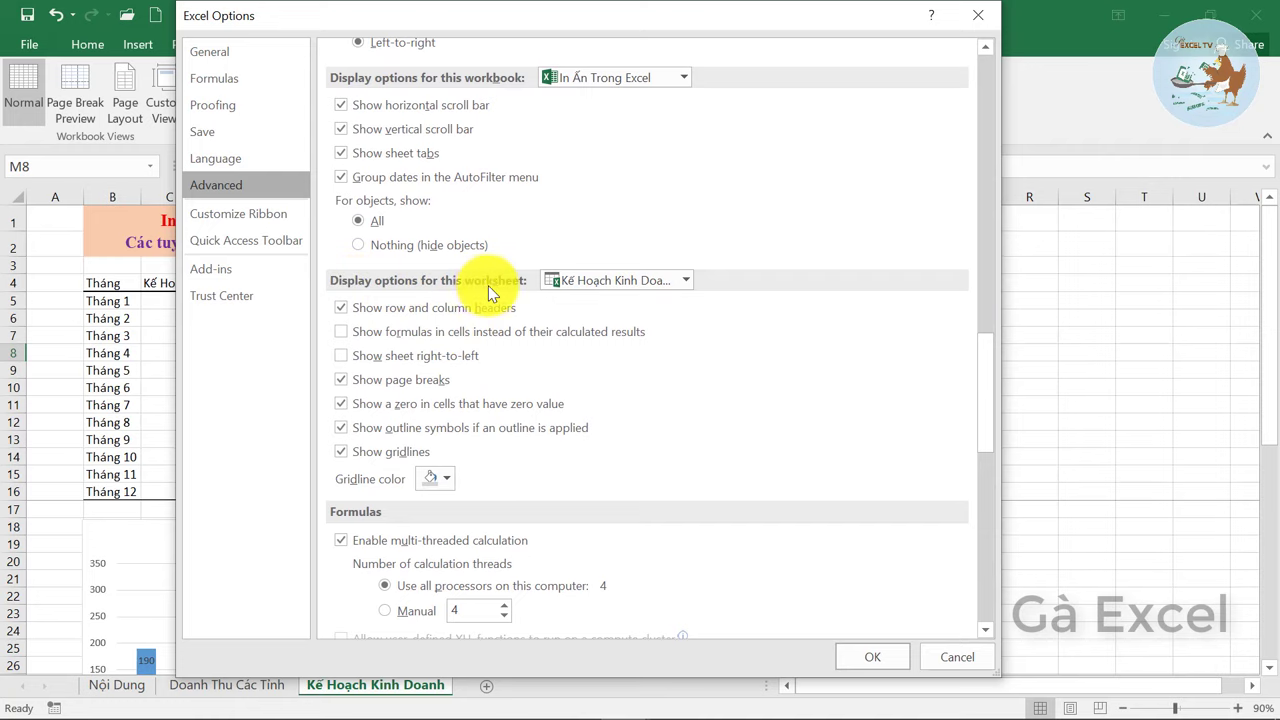
click(341, 386)
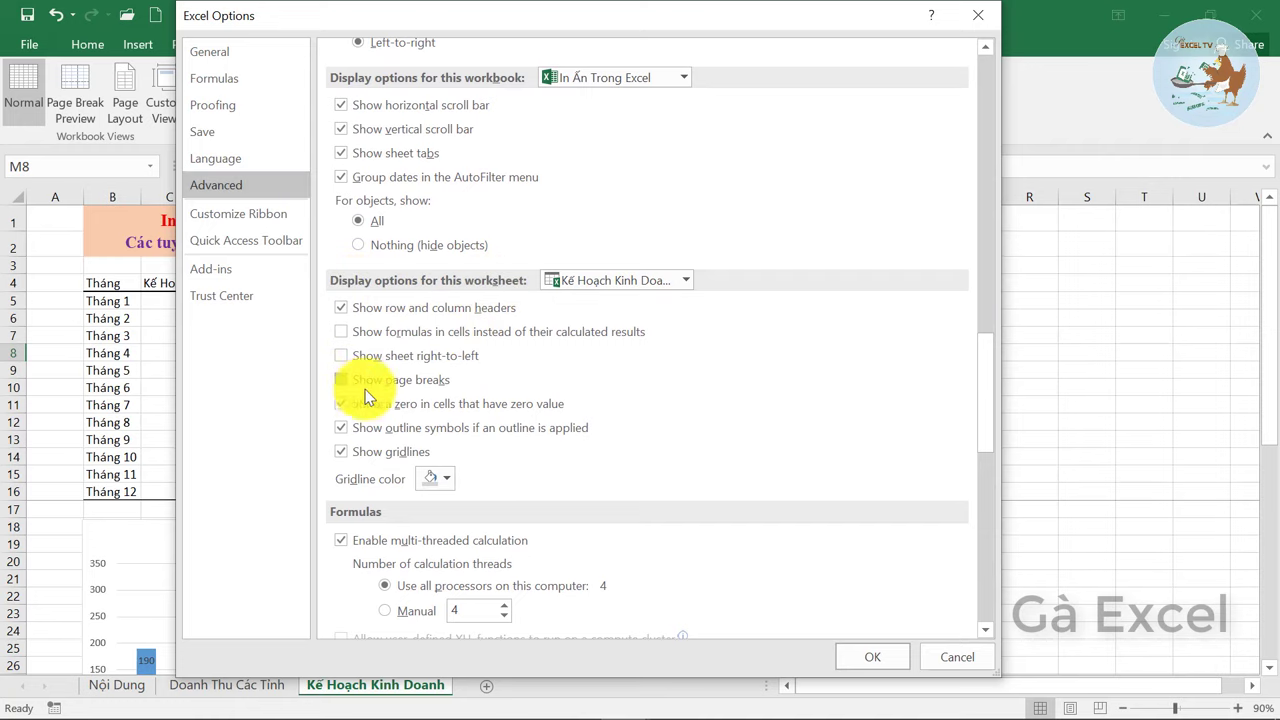
click(843, 657)
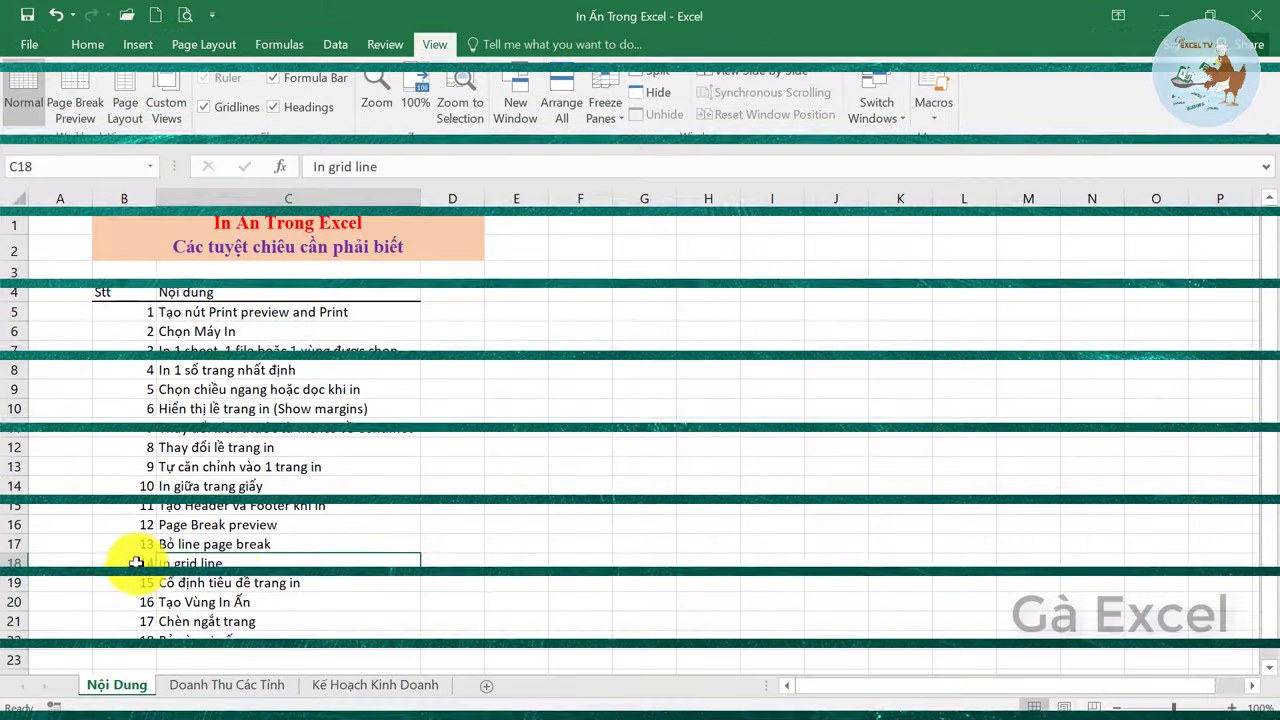
Preview the Nội Dung sheet's printout, then browse its print-topic list
click(186, 16)
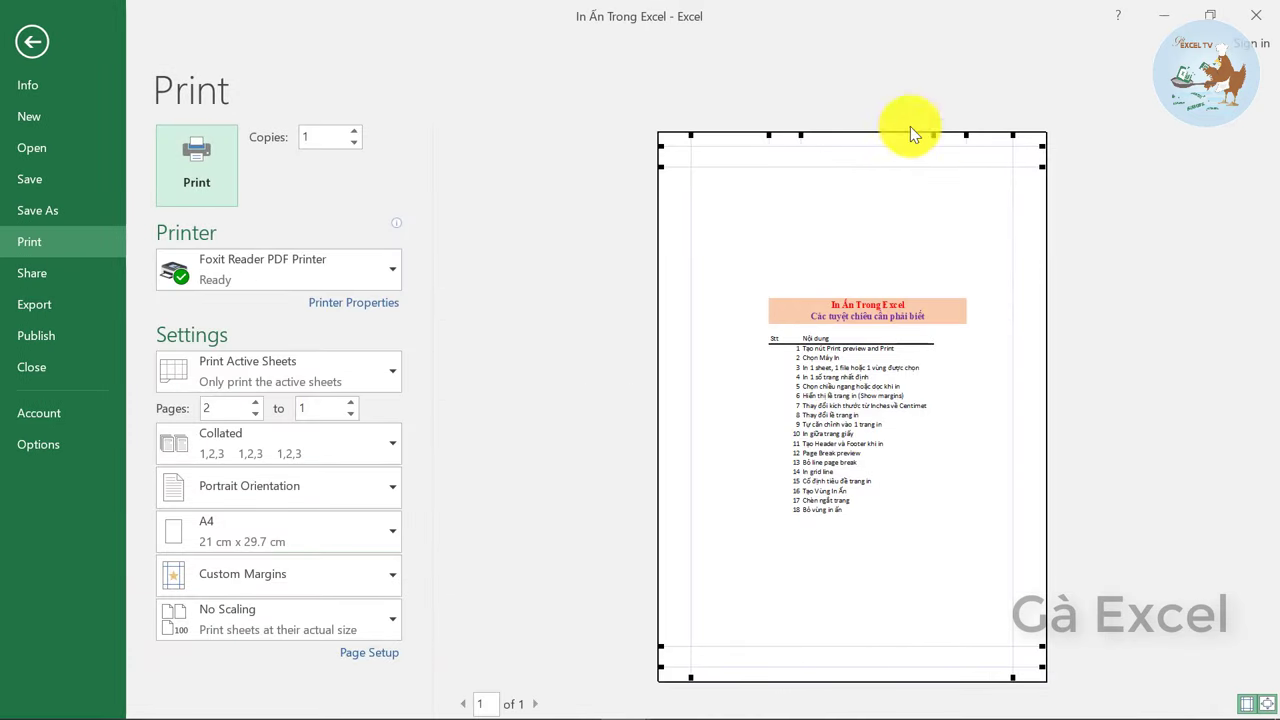
key(Escape)
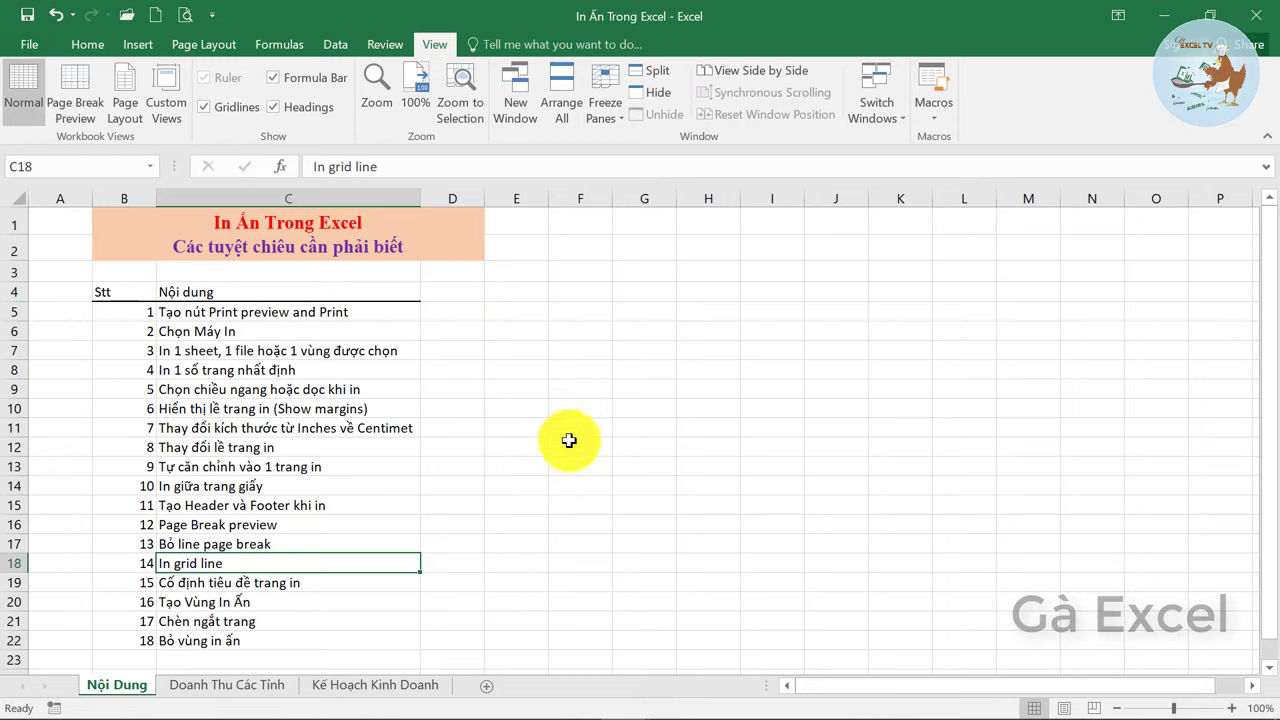
click(352, 505)
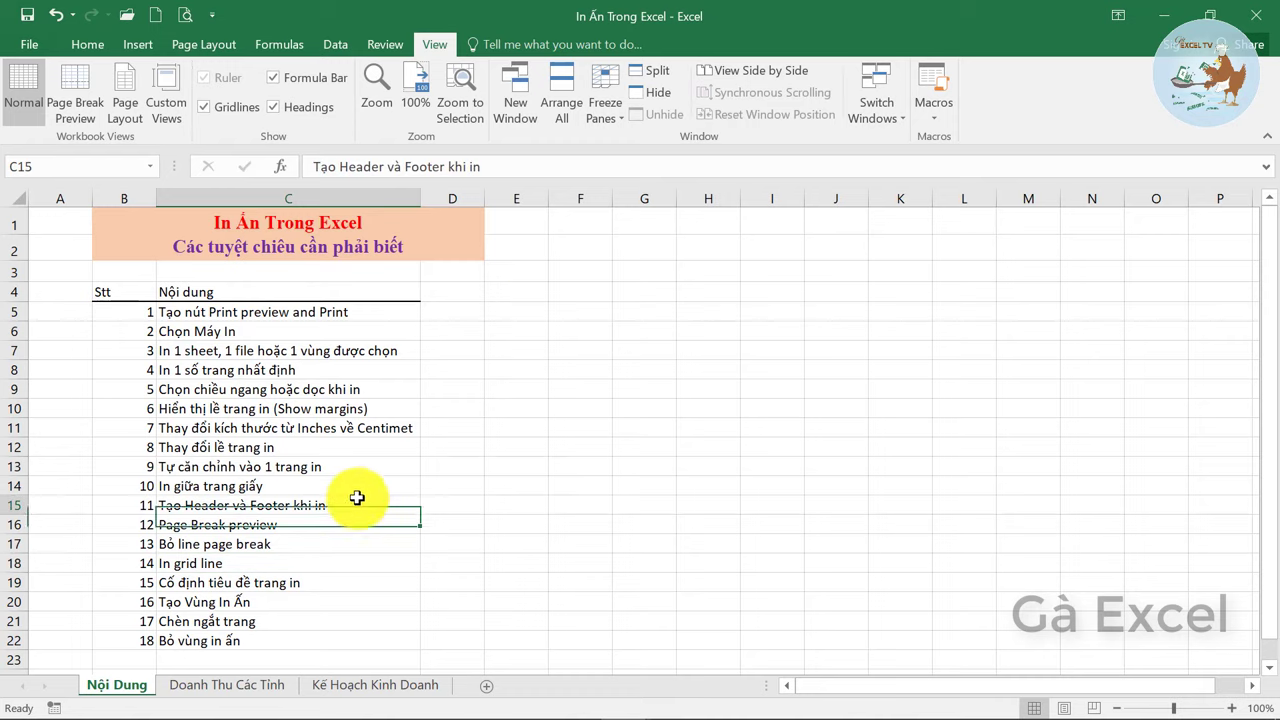
click(352, 482)
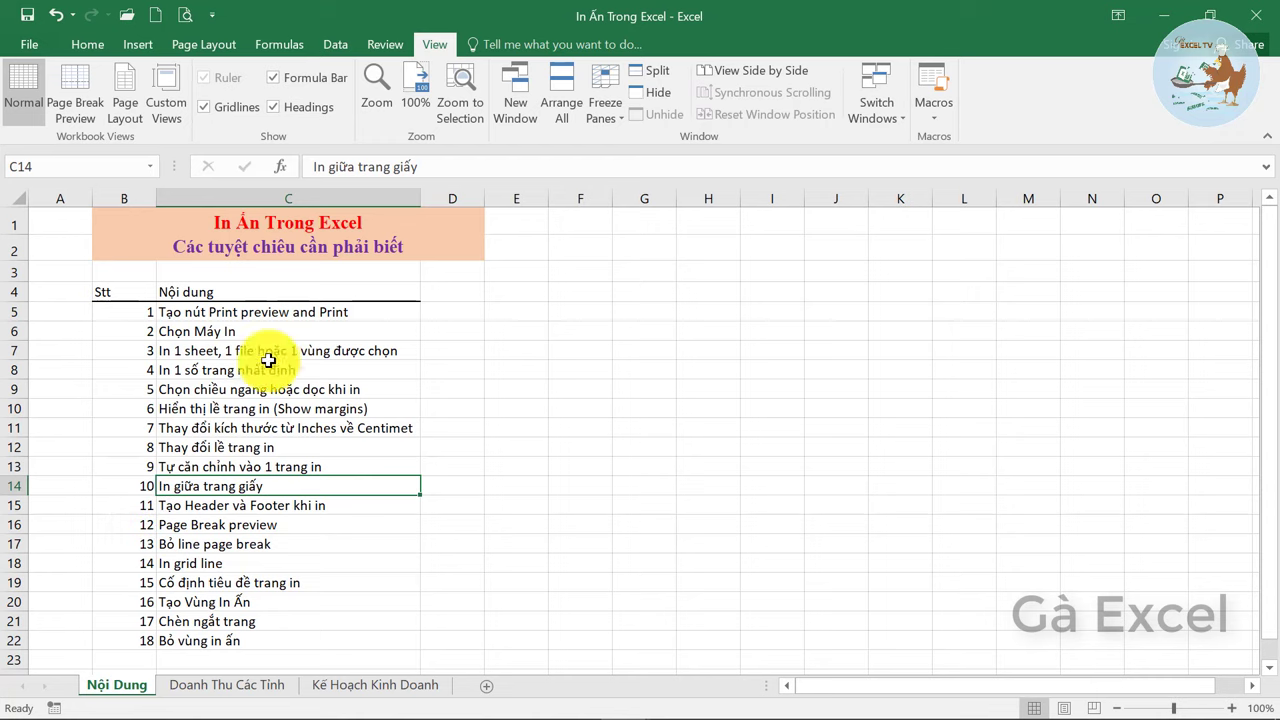
click(333, 424)
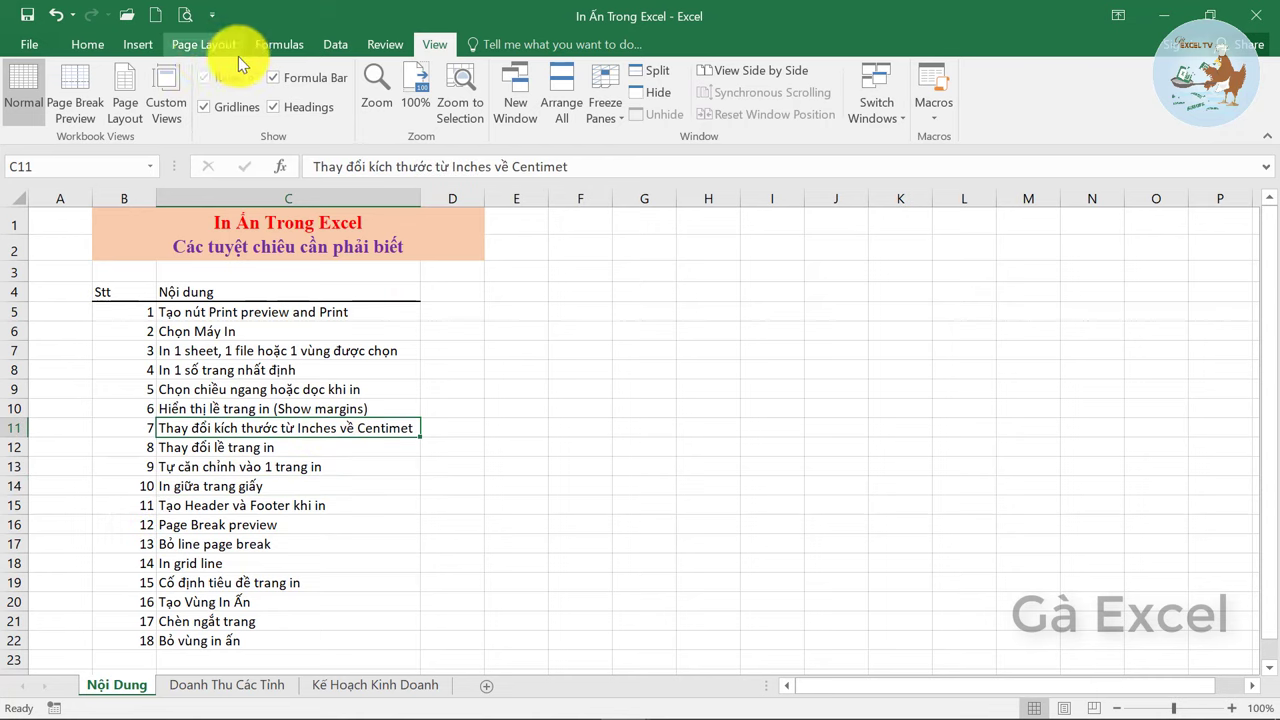
Turn on printing of gridlines, preview the result, and go to the Doanh Thu Các Tỉnh sheet
click(204, 44)
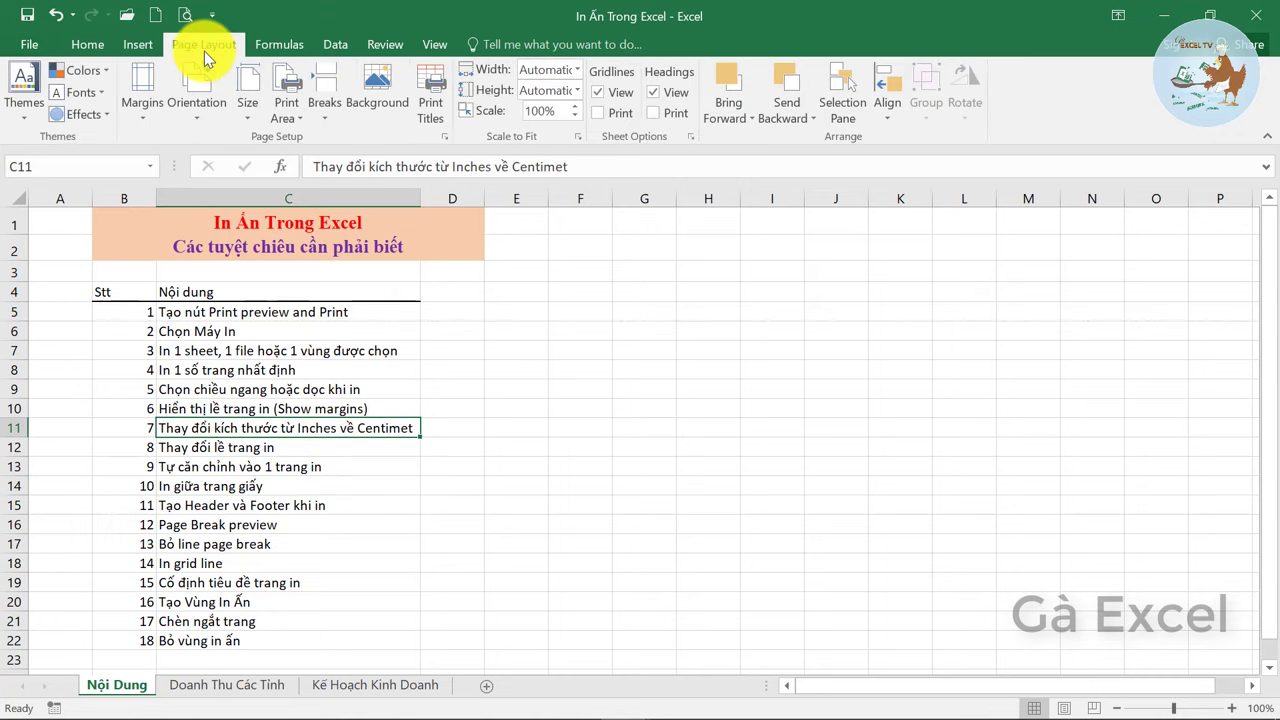
click(599, 112)
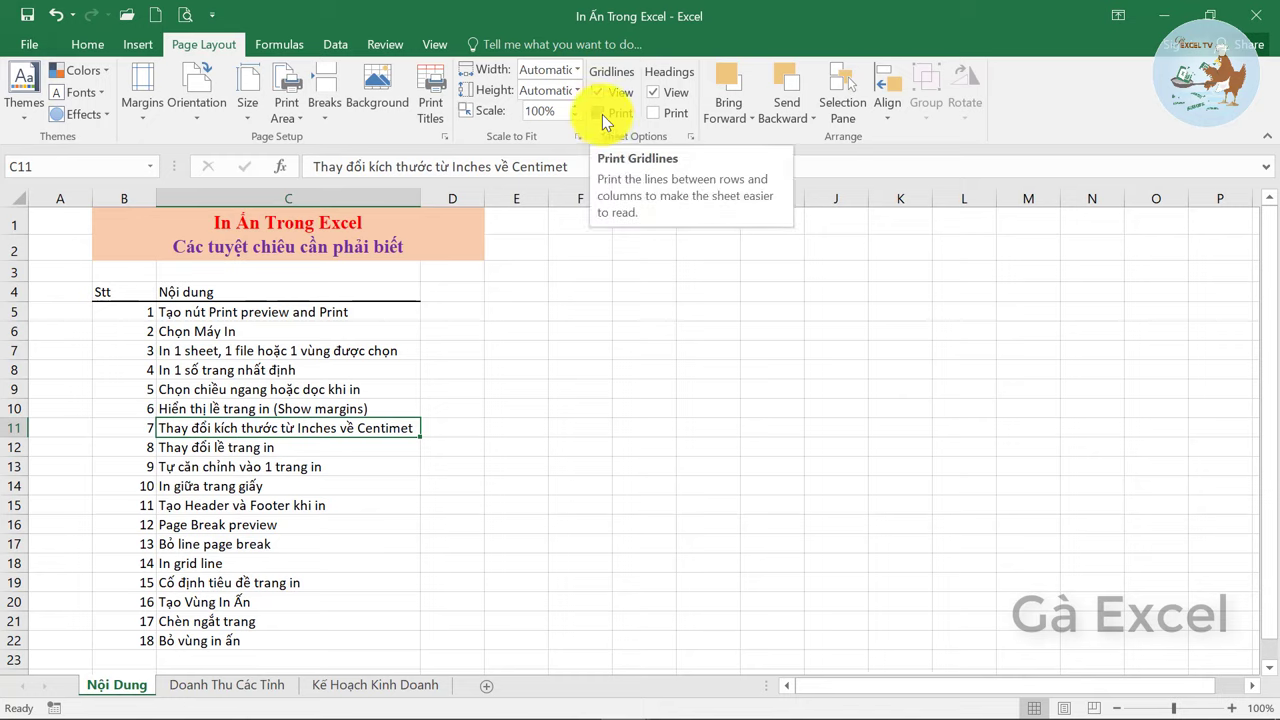
click(186, 16)
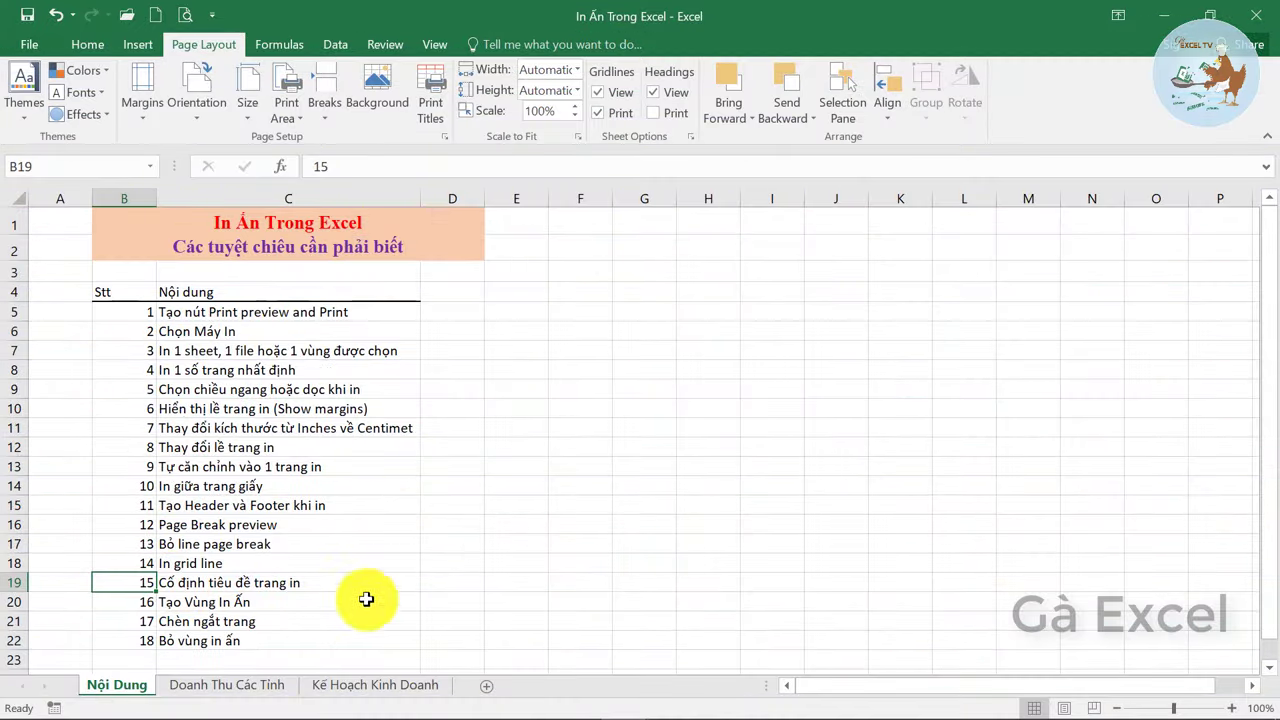
click(228, 690)
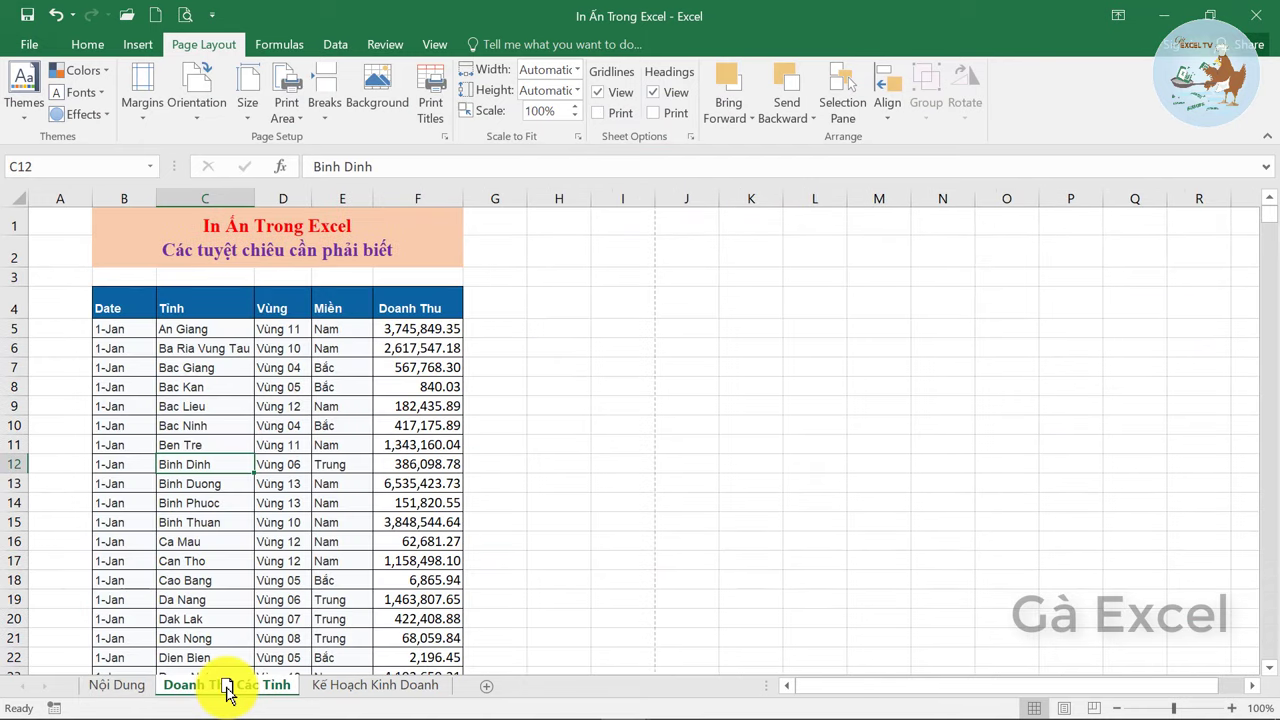
click(108, 312)
click(176, 12)
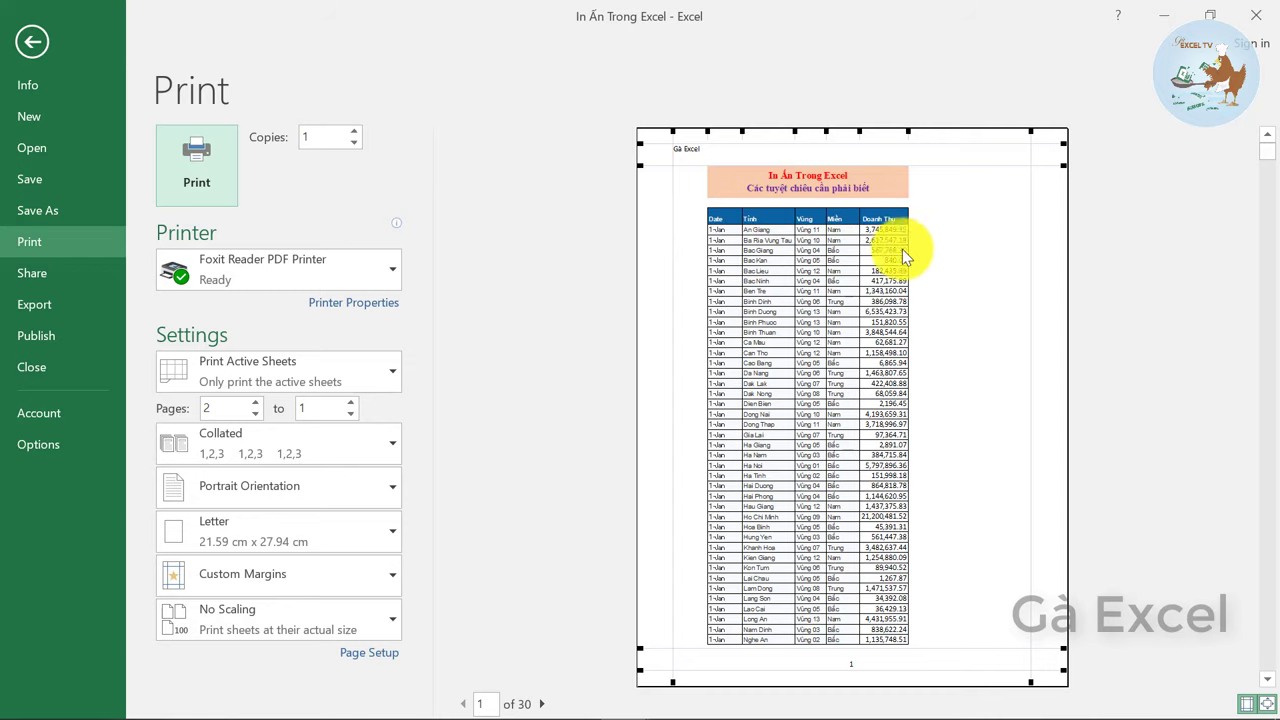
click(541, 704)
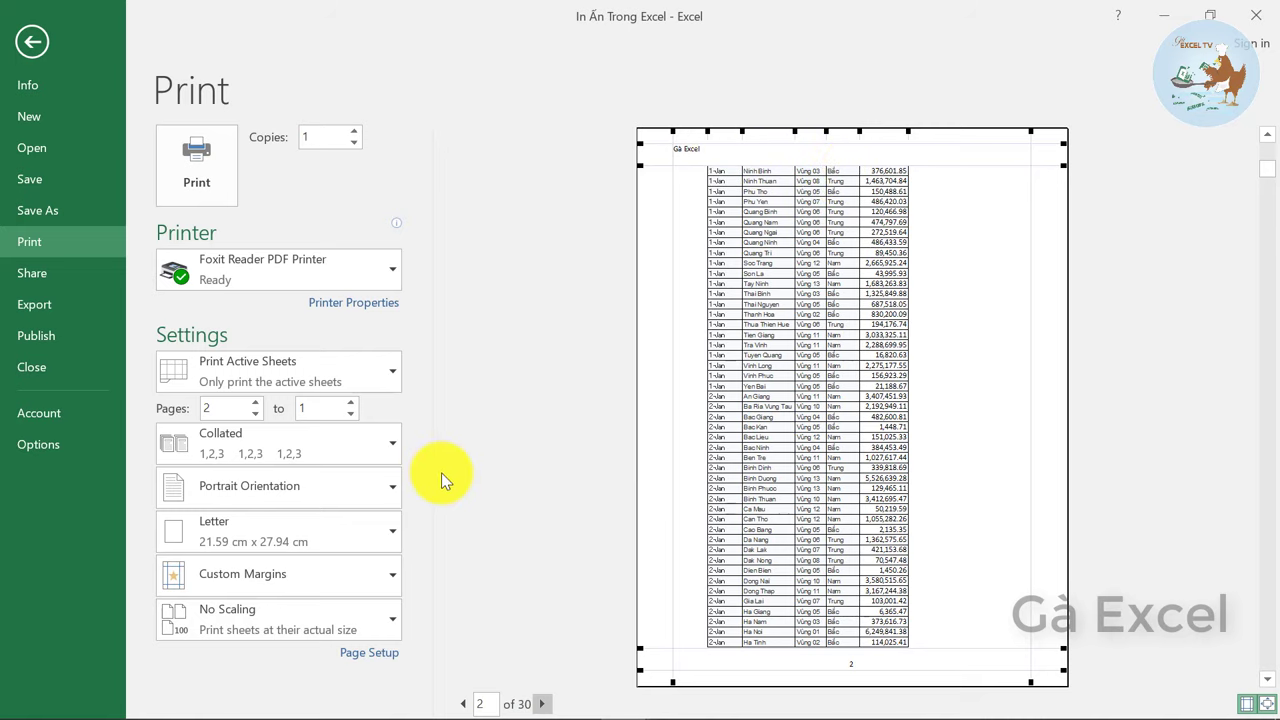
key(Escape)
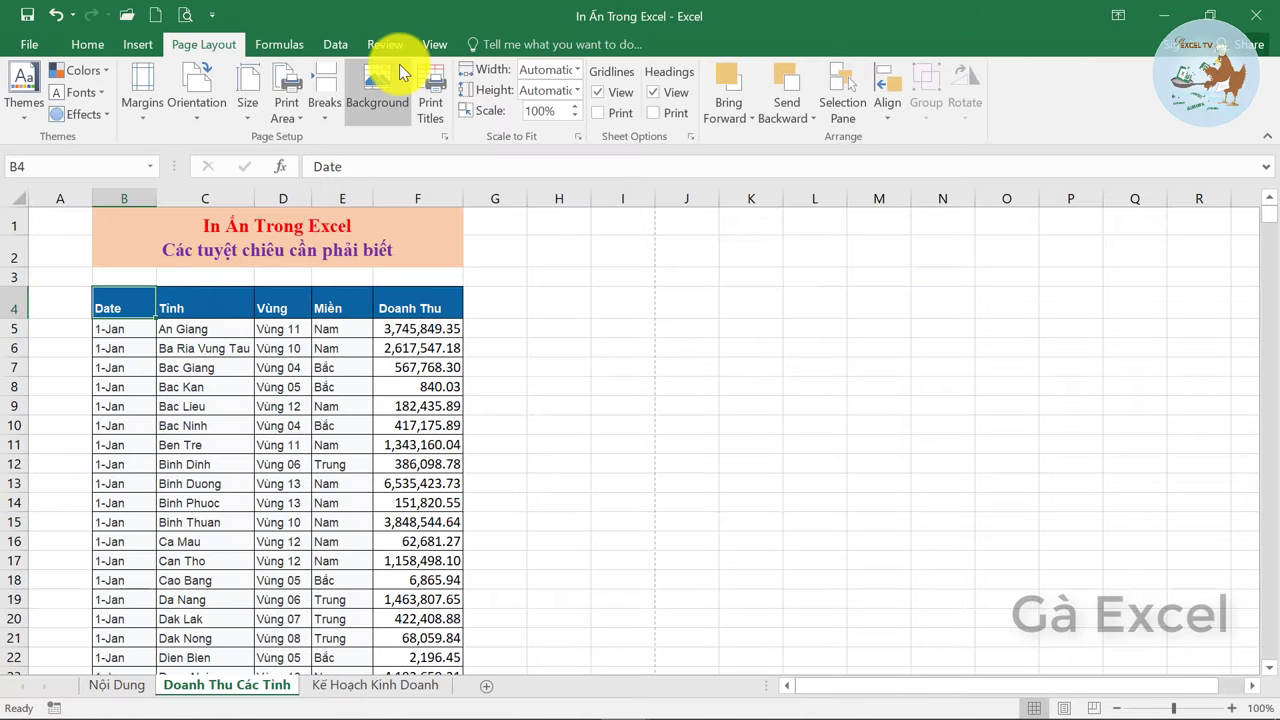
Set Rows to repeat at top to $4:$4 by picking row 4 on the sheet
click(438, 116)
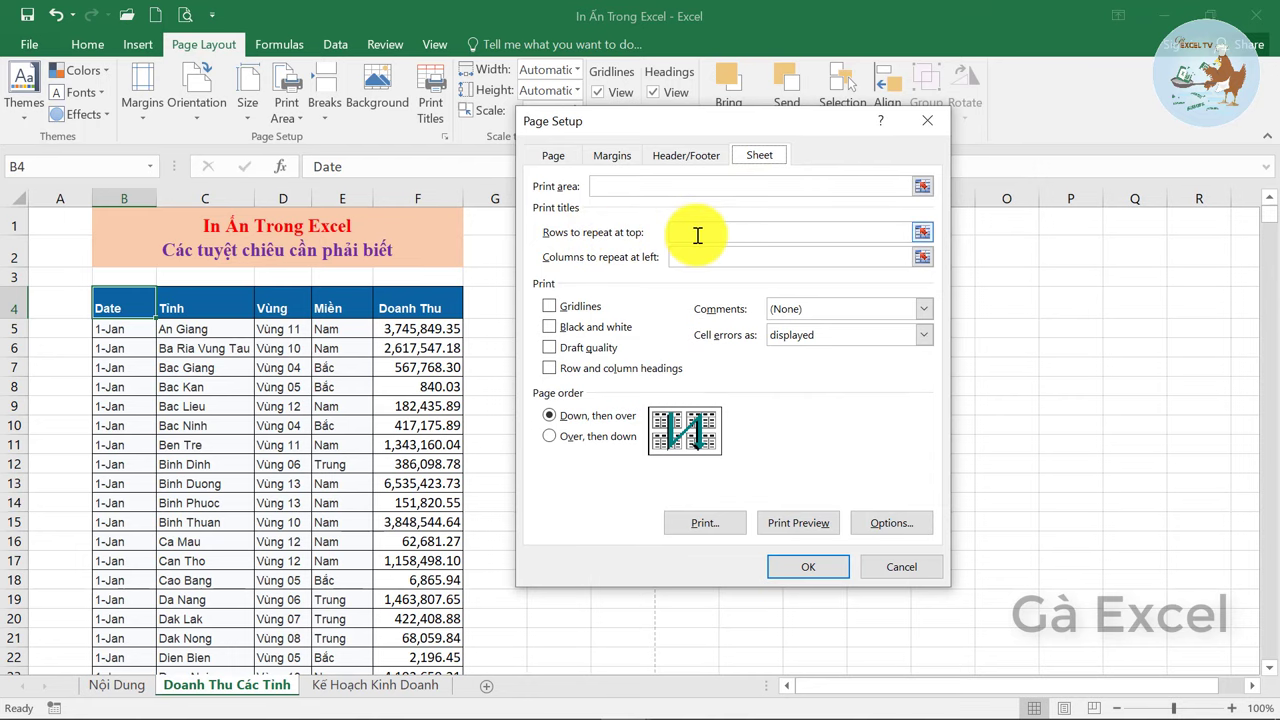
click(920, 233)
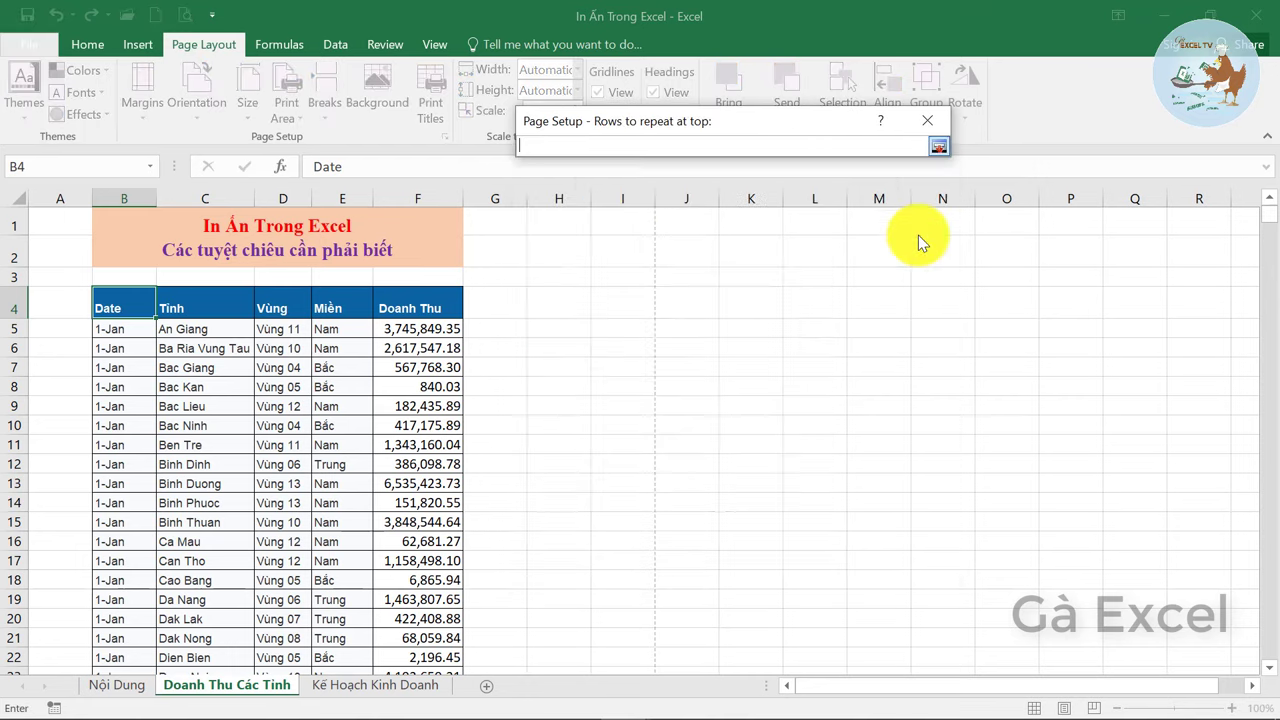
click(237, 312)
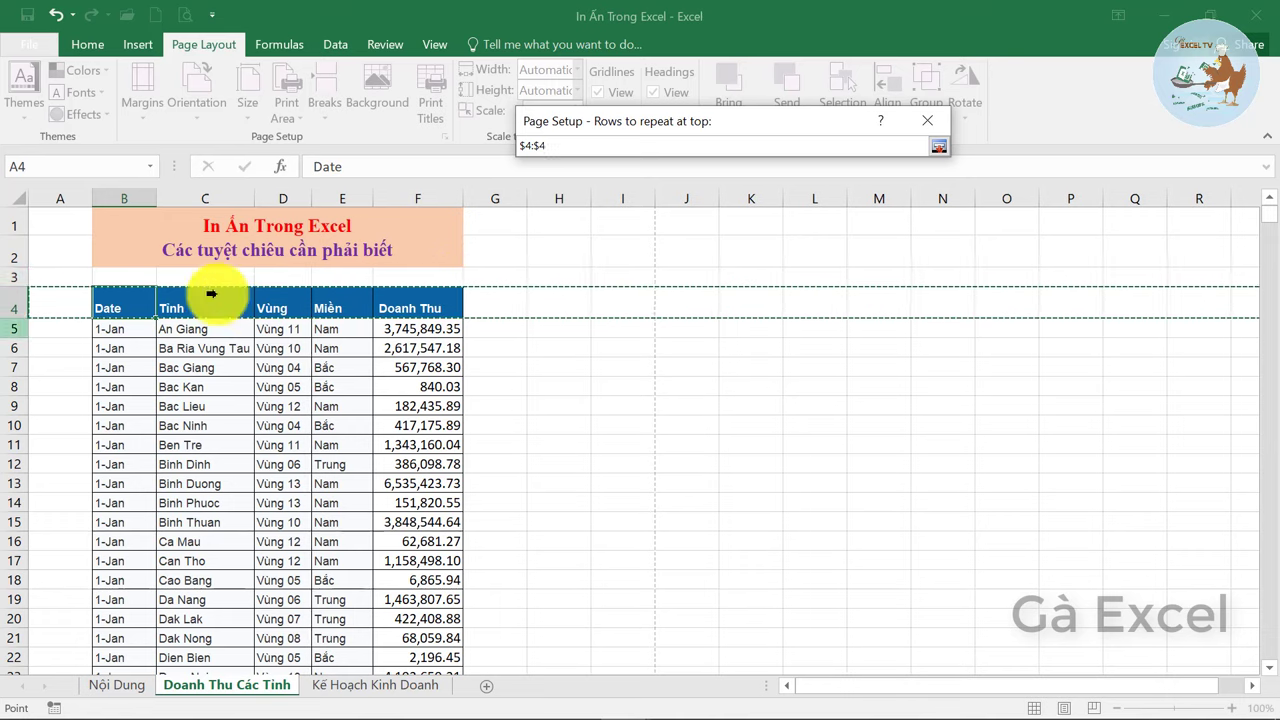
click(940, 150)
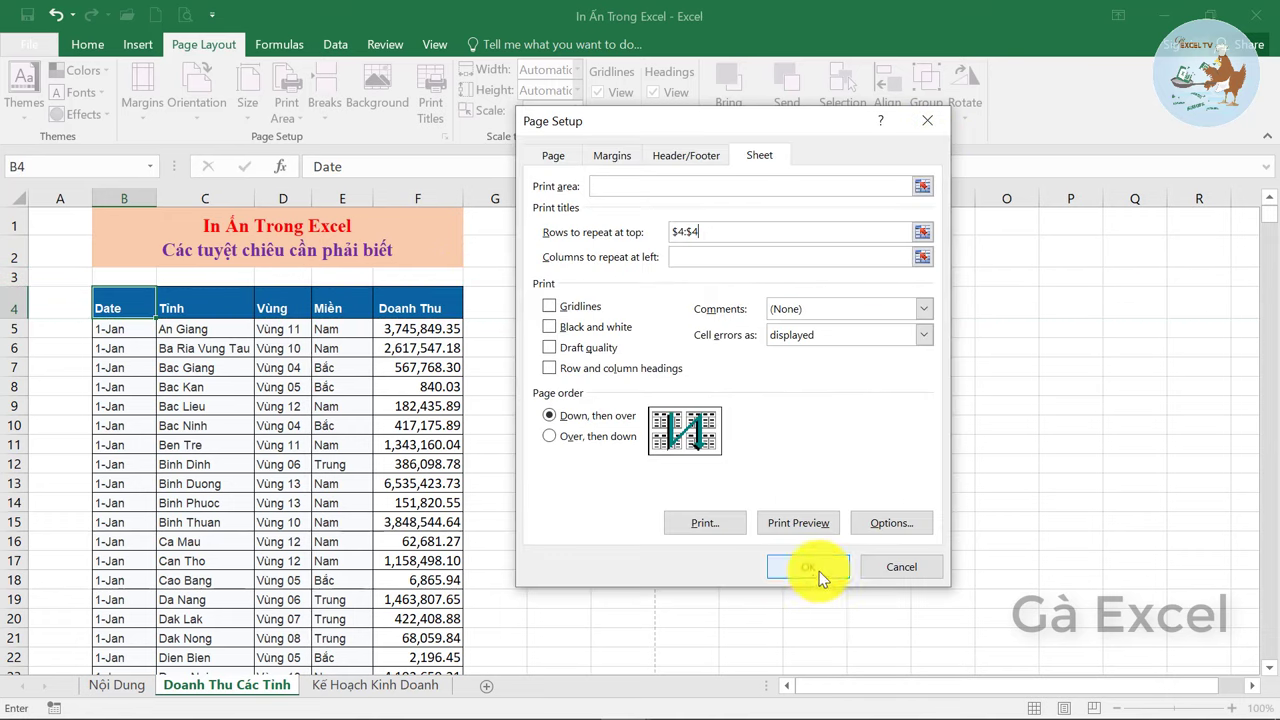
click(819, 569)
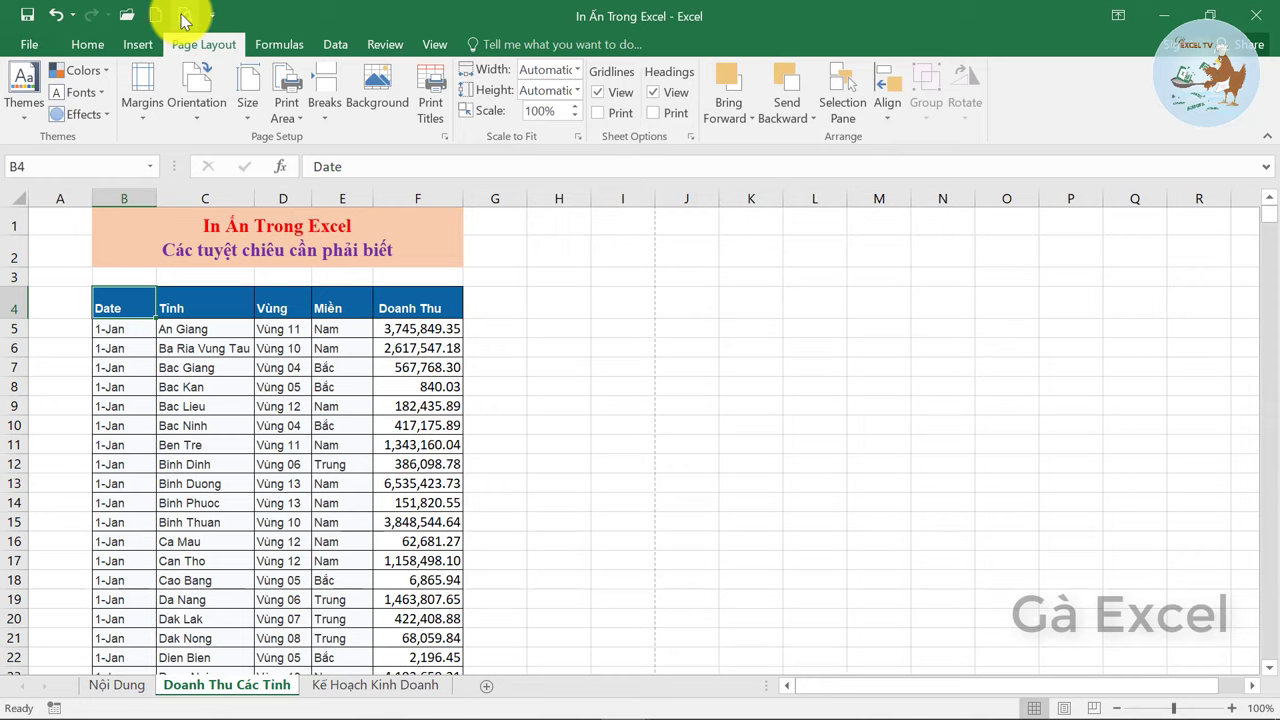
Check the print preview's pages 2, 3 and the last page, 31, for the repeated header
click(184, 18)
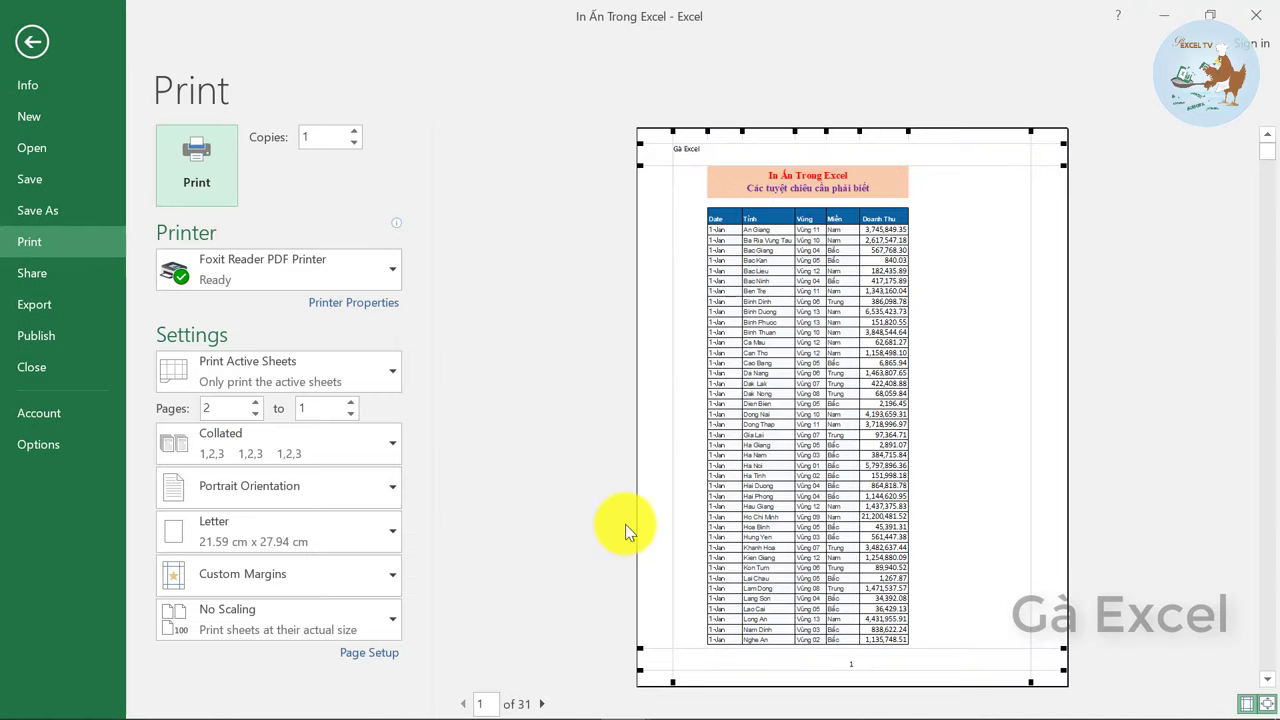
click(542, 704)
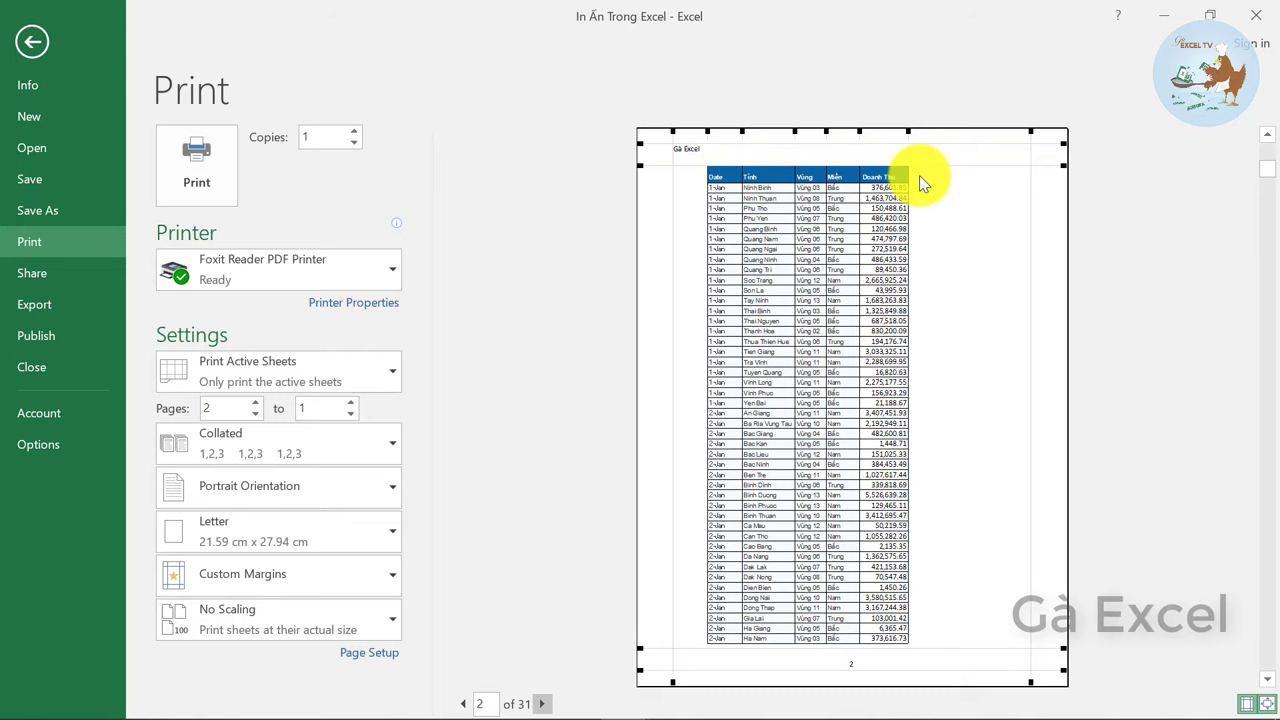
click(542, 704)
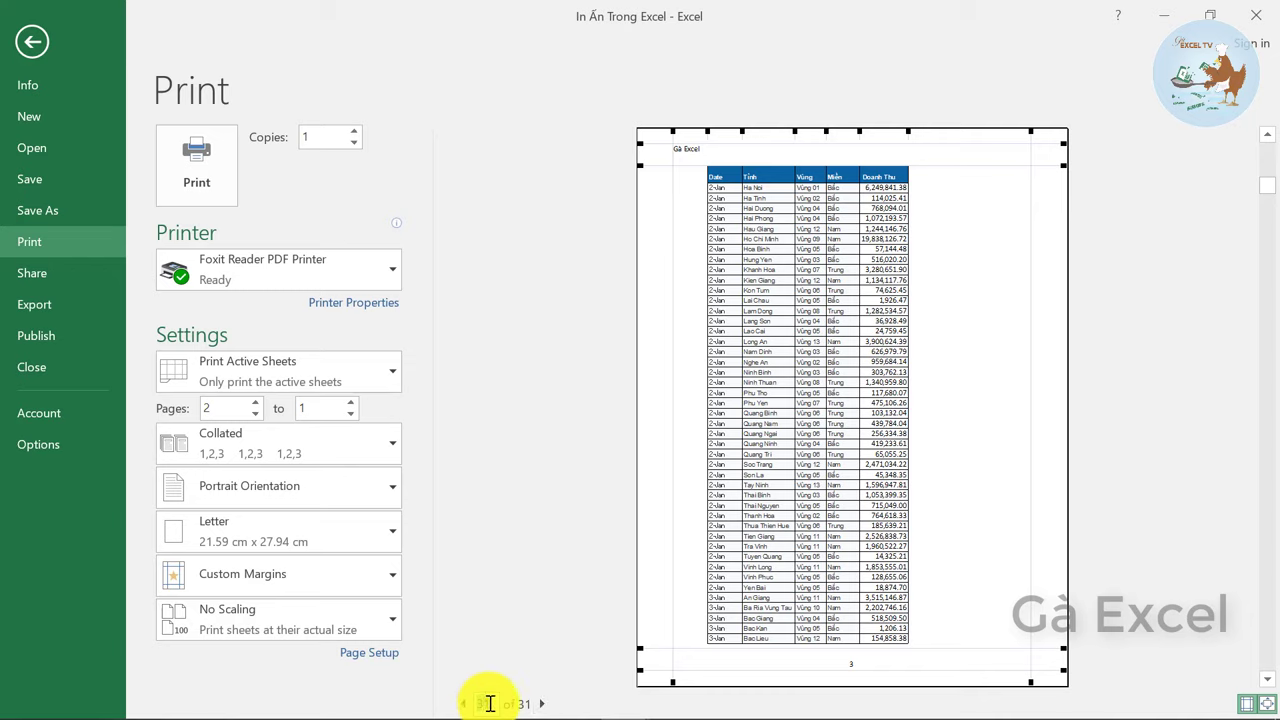
key(Return)
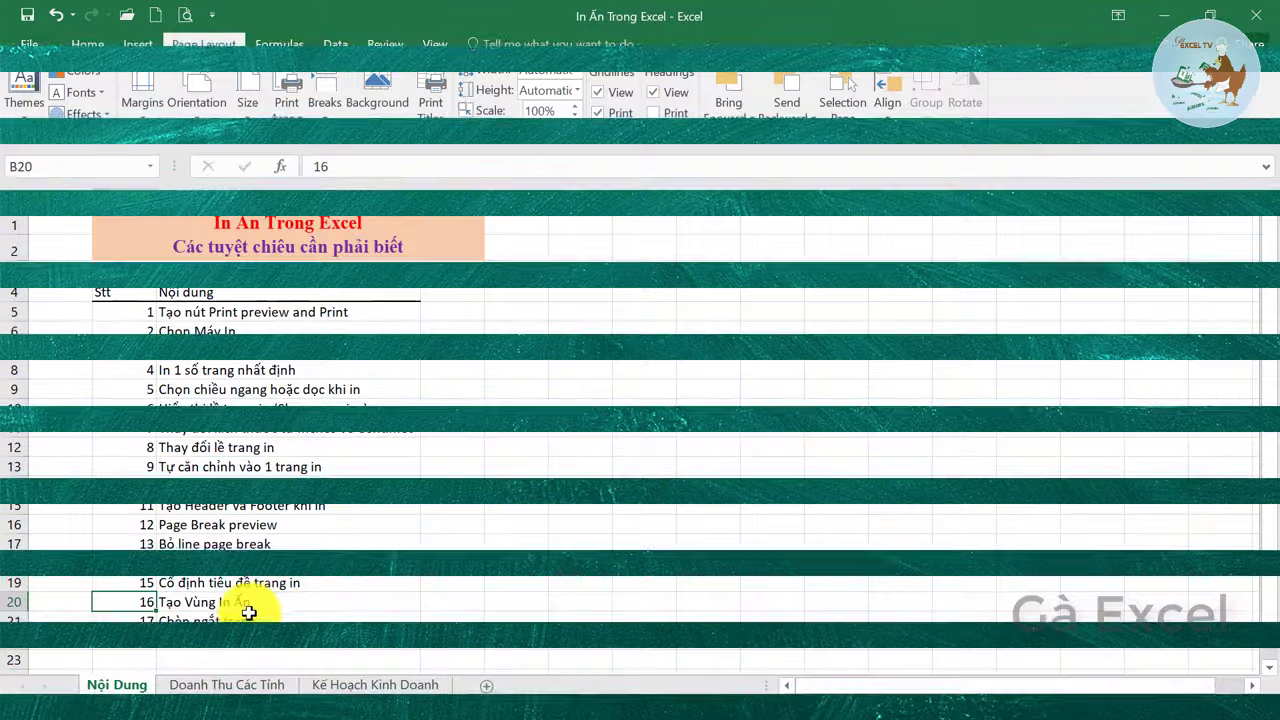
Set the print area of the Kế Hoạch Kinh Doanh sheet to B4:C16
click(380, 686)
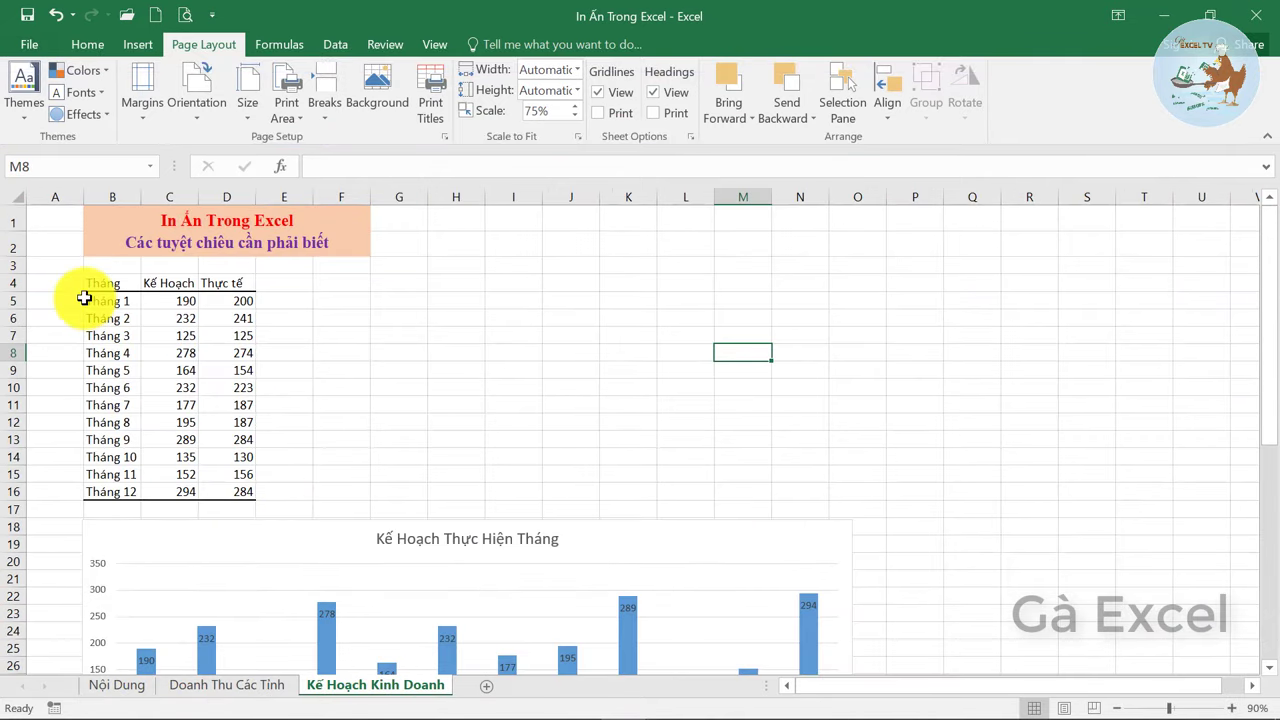
mouse_move(94, 283)
mouse_down()
mouse_move(236, 502)
mouse_move(195, 381)
mouse_move(190, 491)
mouse_up()
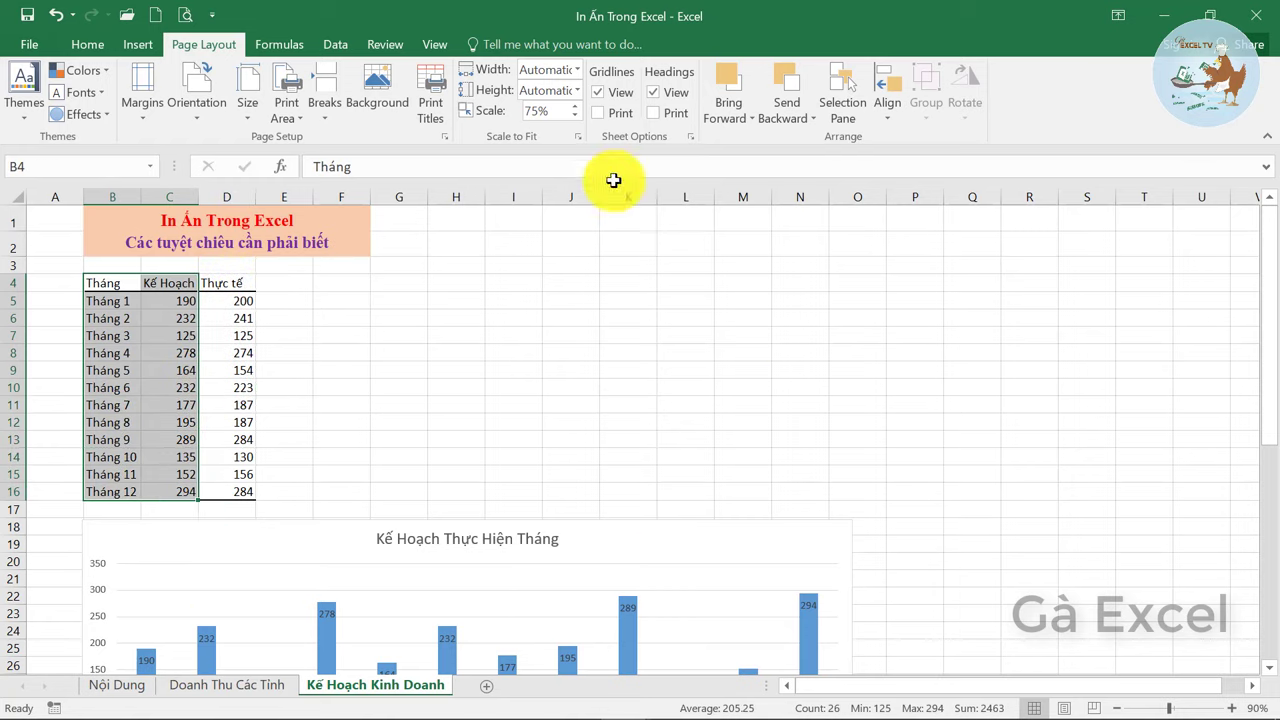
mouse_move(108, 285)
mouse_down()
mouse_move(194, 418)
mouse_move(192, 489)
mouse_up()
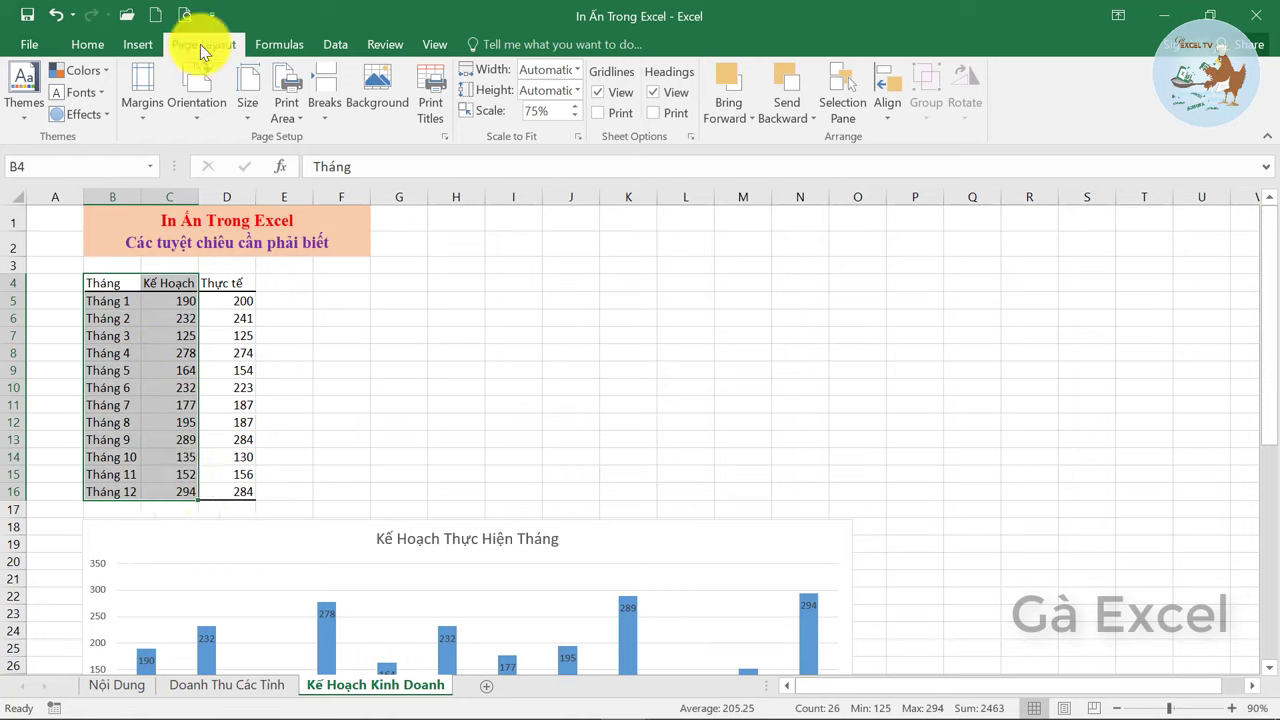
click(291, 127)
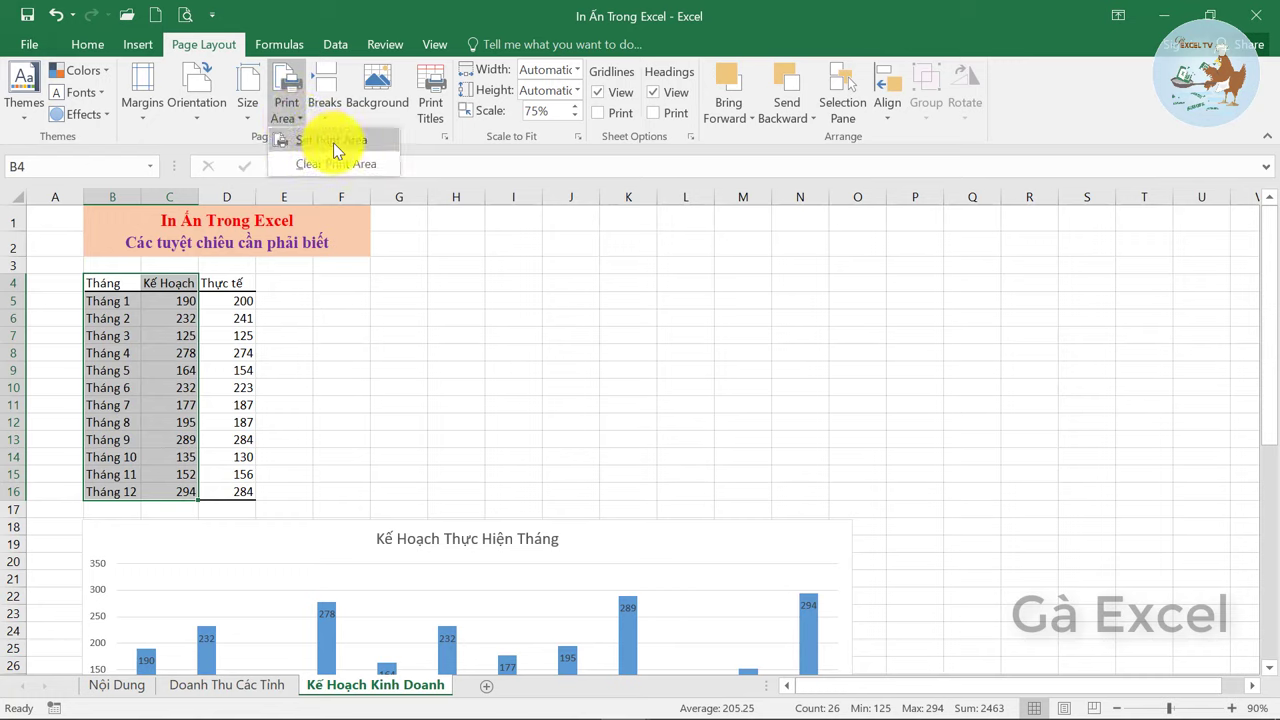
click(333, 142)
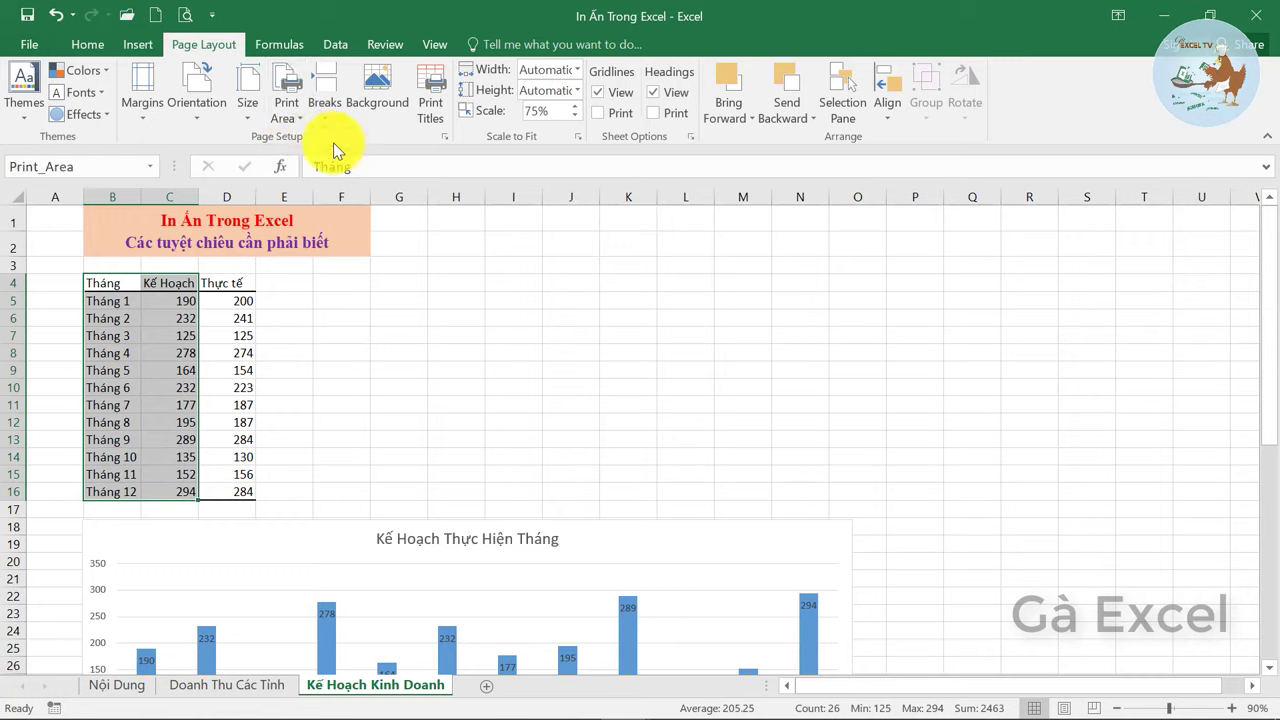
Highlight the B4:C16 print range, then preview the one-page printout
click(120, 283)
drag(120, 283, 187, 491)
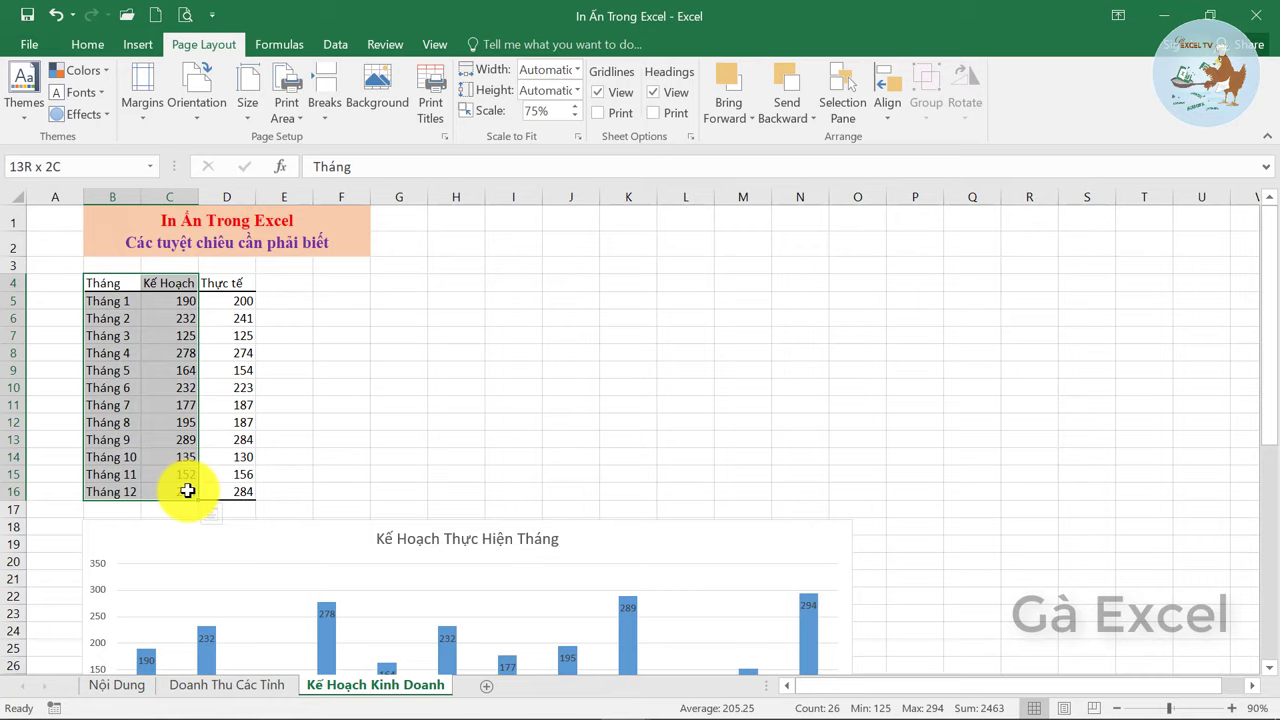
click(171, 405)
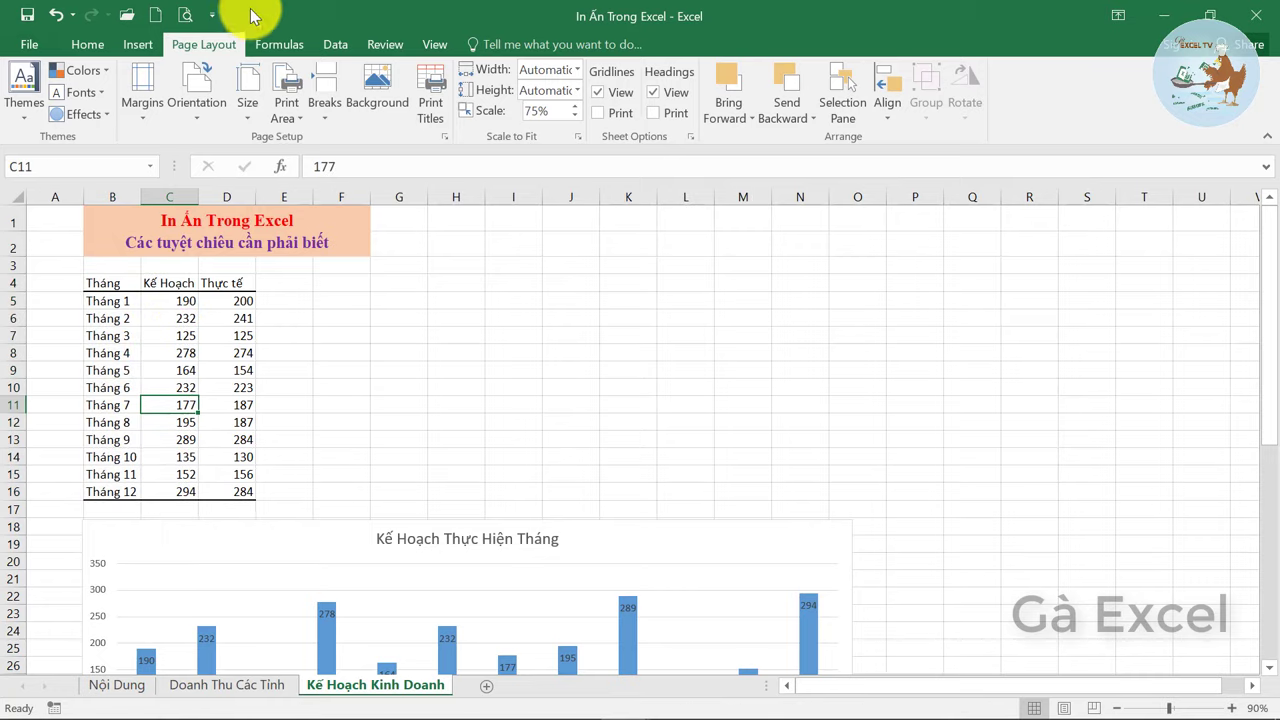
click(188, 14)
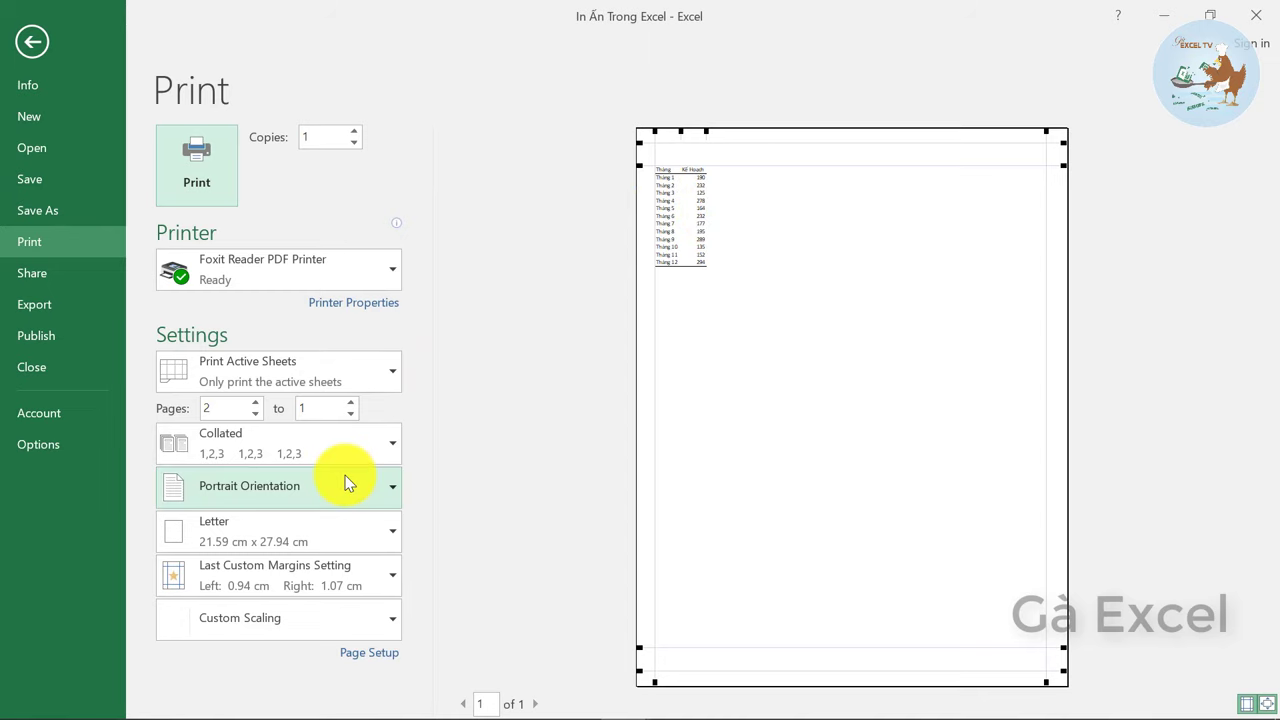
Clear the print area, check both preview pages, then select the Chèn ngắt trang topic
key(Escape)
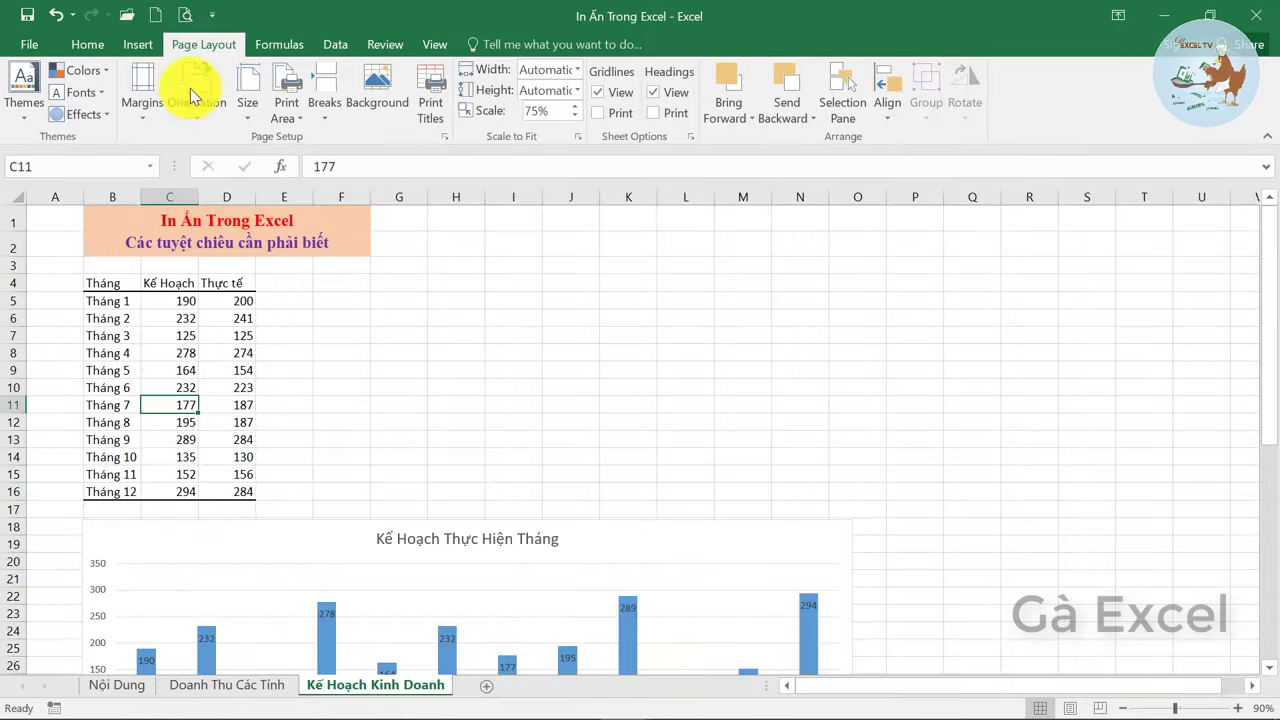
click(288, 122)
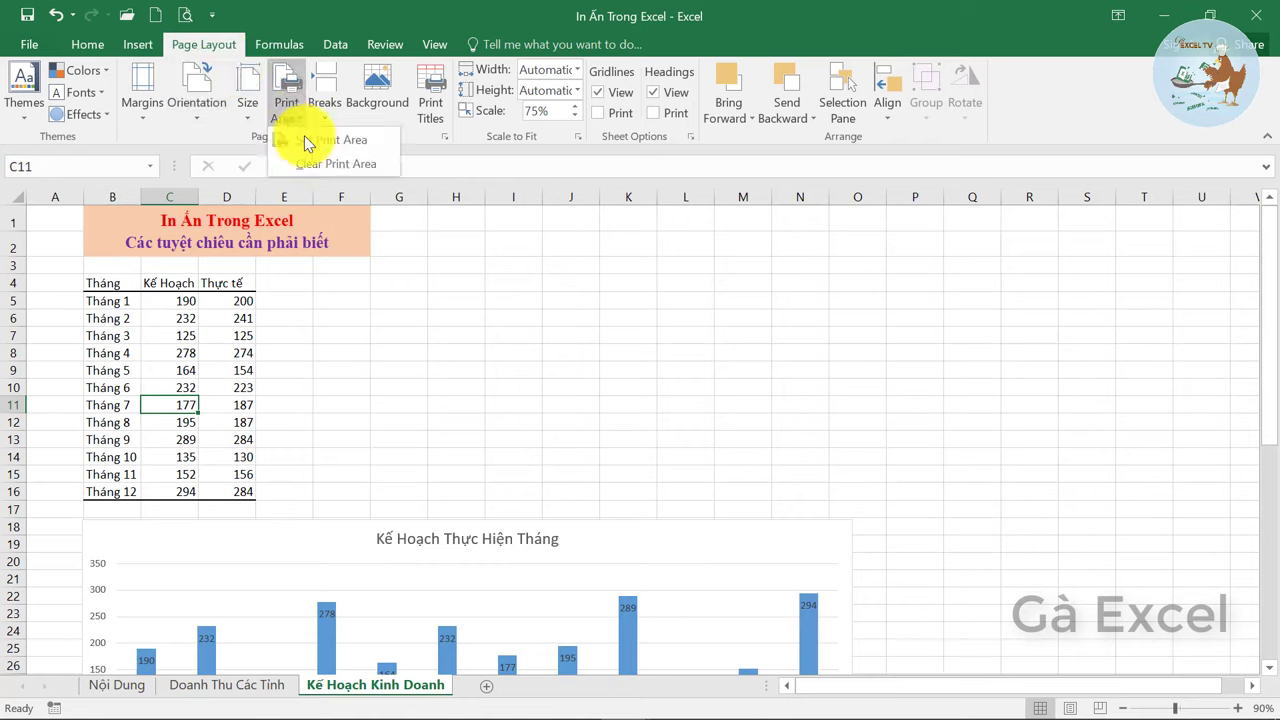
click(323, 165)
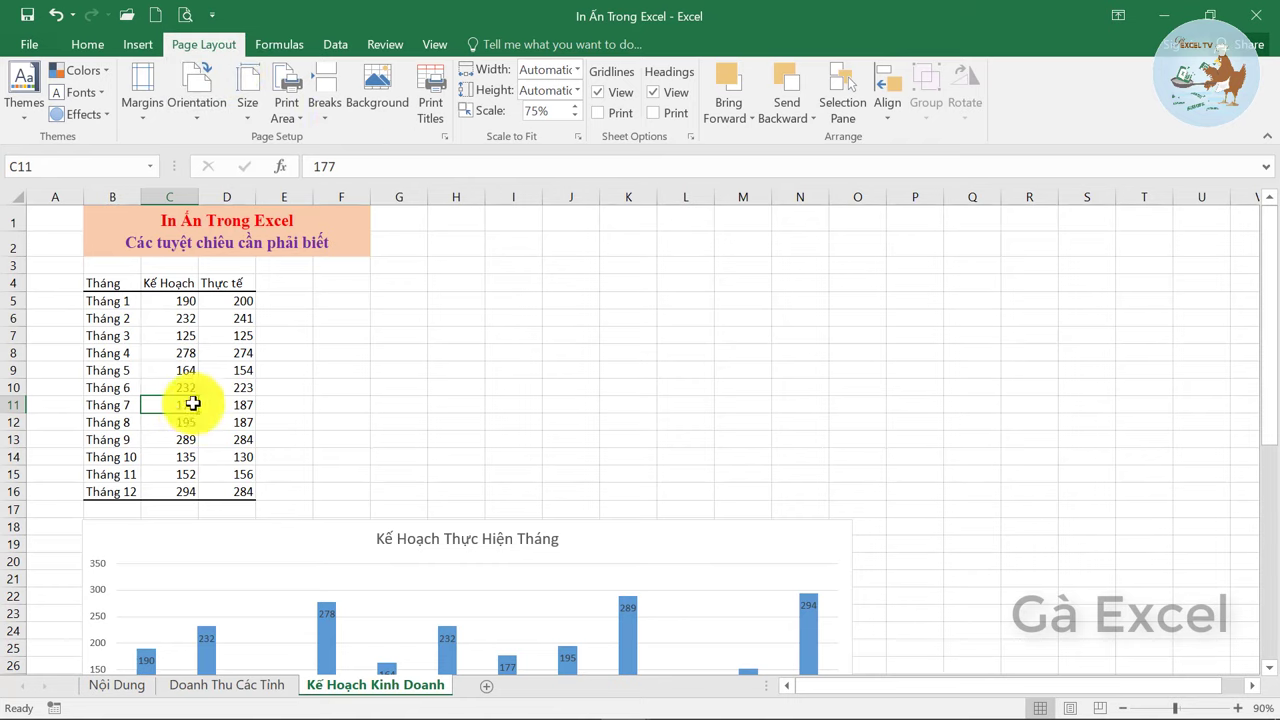
click(191, 14)
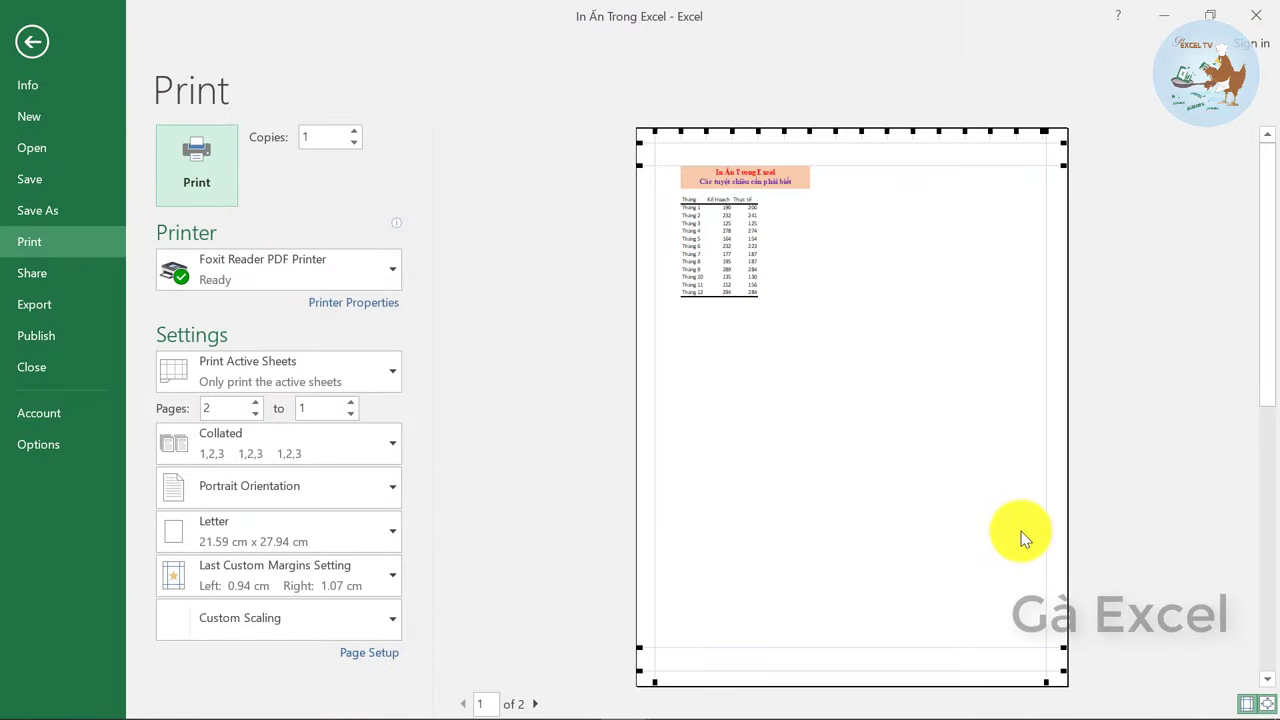
click(536, 704)
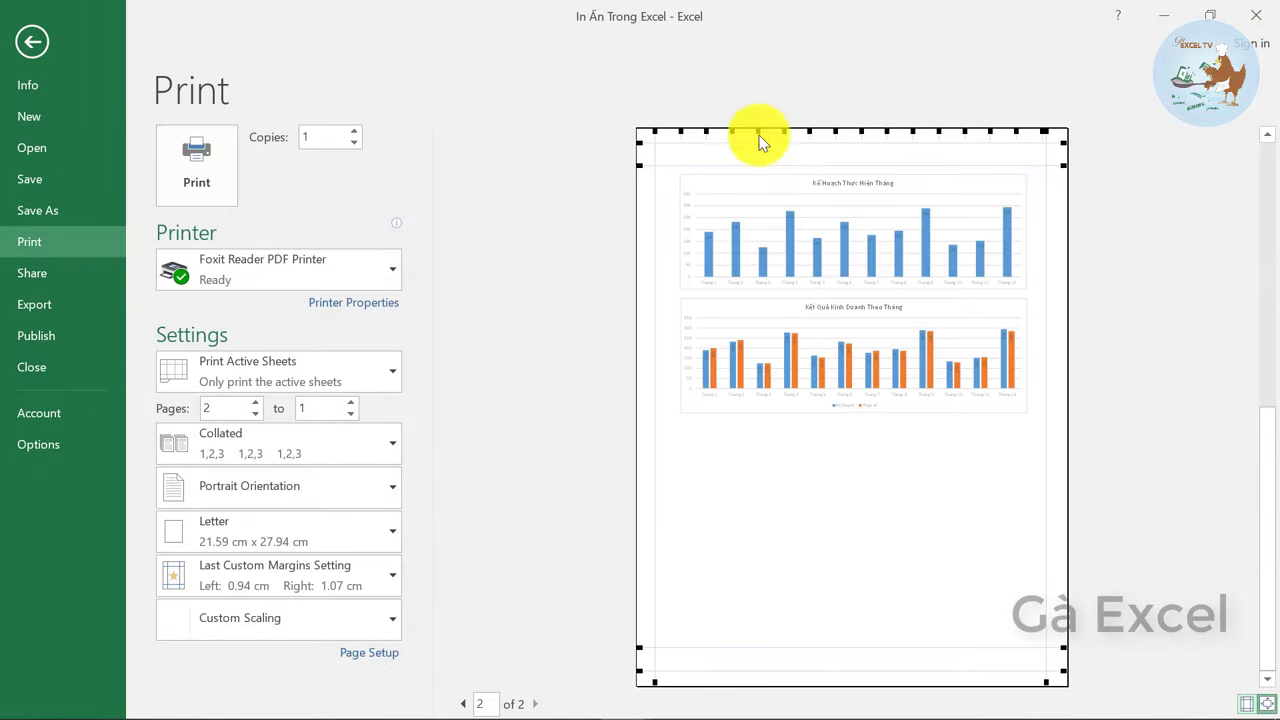
key(Escape)
click(183, 622)
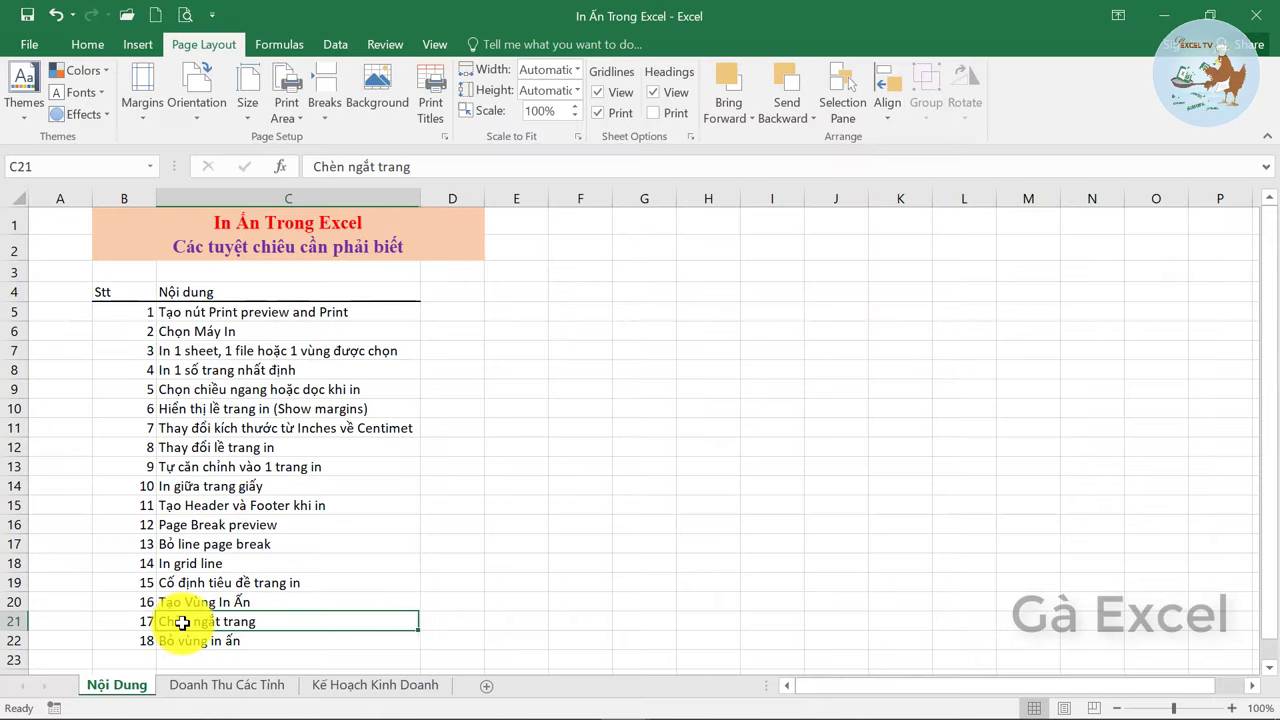
click(210, 524)
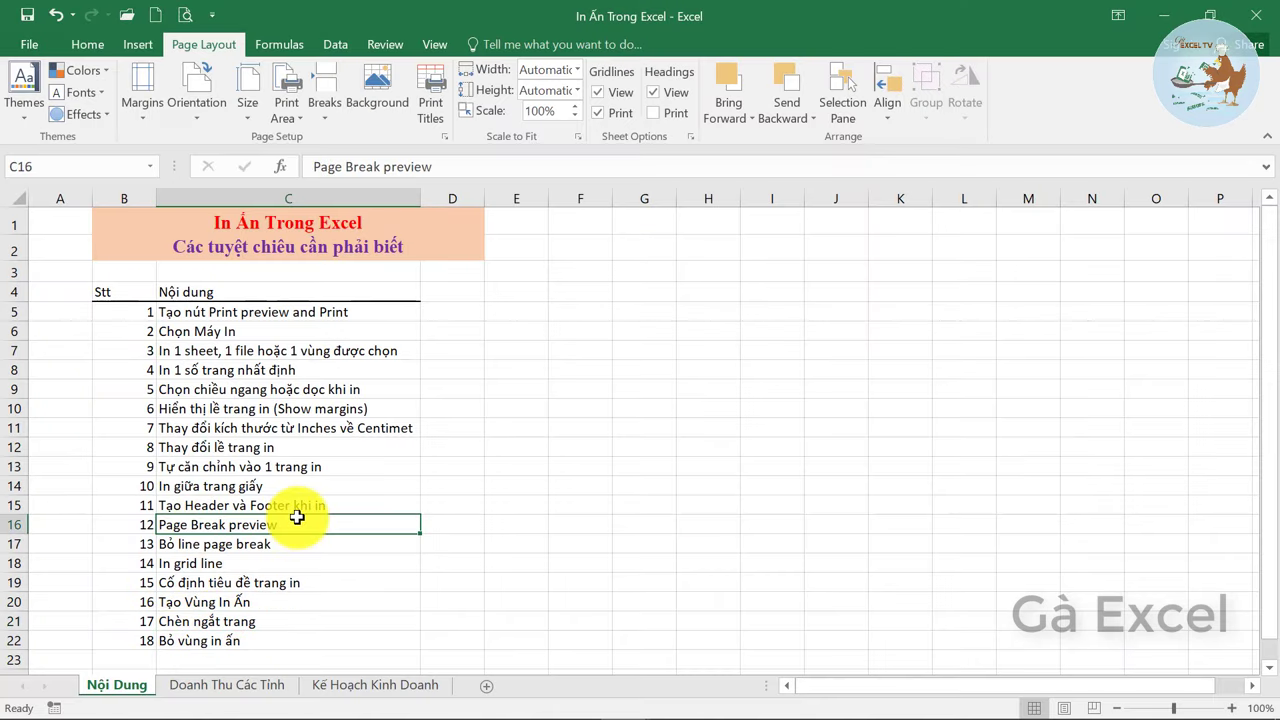
click(182, 640)
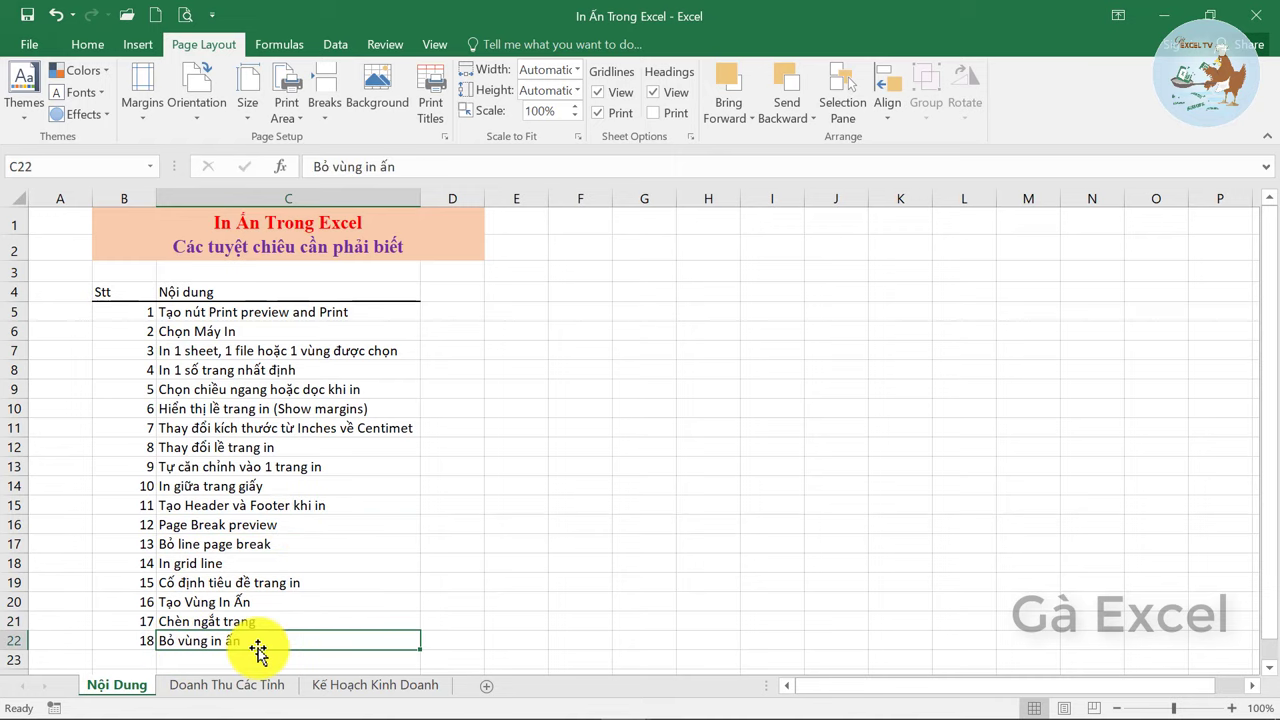
click(185, 602)
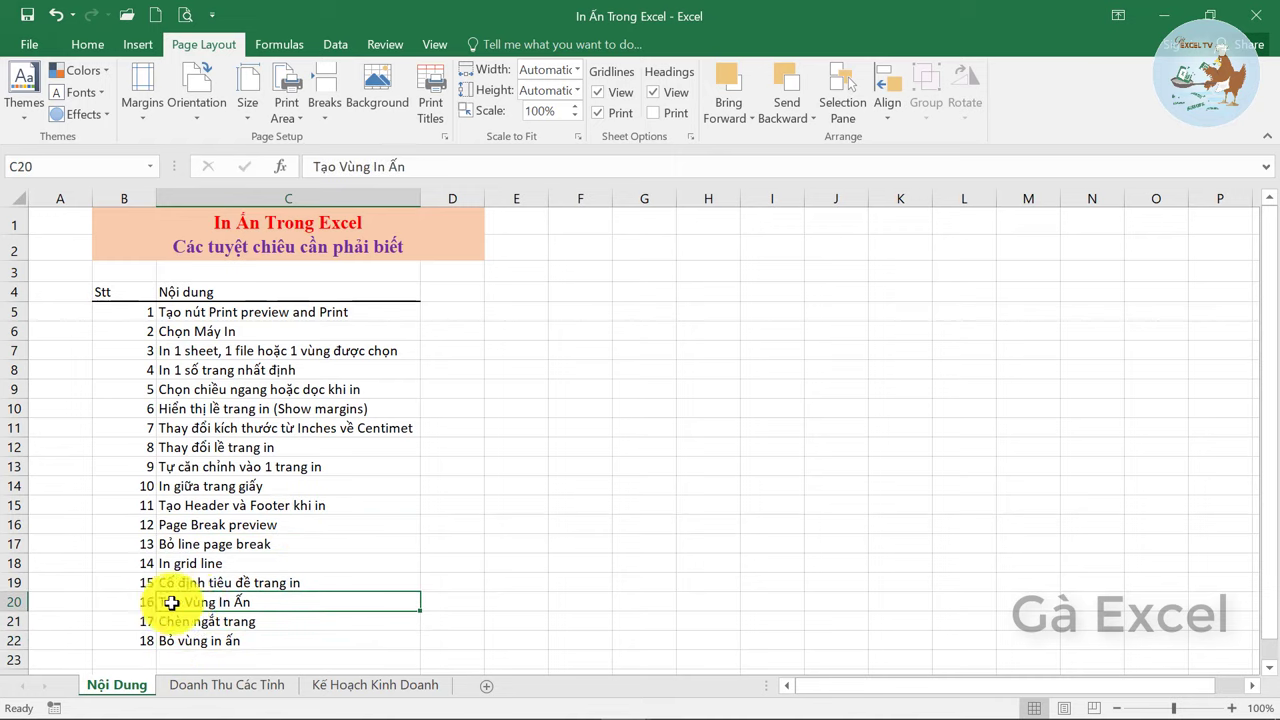